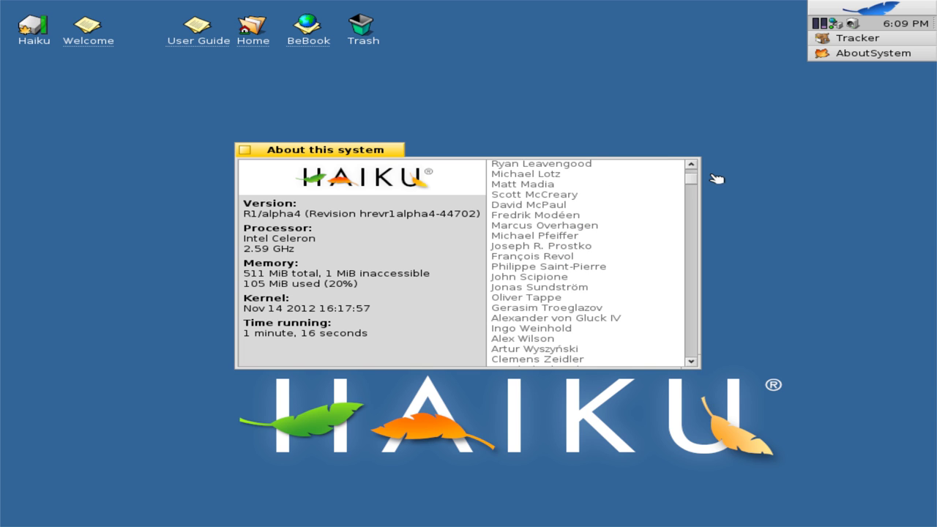
Step: Go through the contributor and copyright credits to the end, and close the About this system window
{"action": "left_click_drag", "start_coordinate": [701, 182], "coordinate": [673, 358]}
{"action": "left_click", "coordinate": [844, 152]}
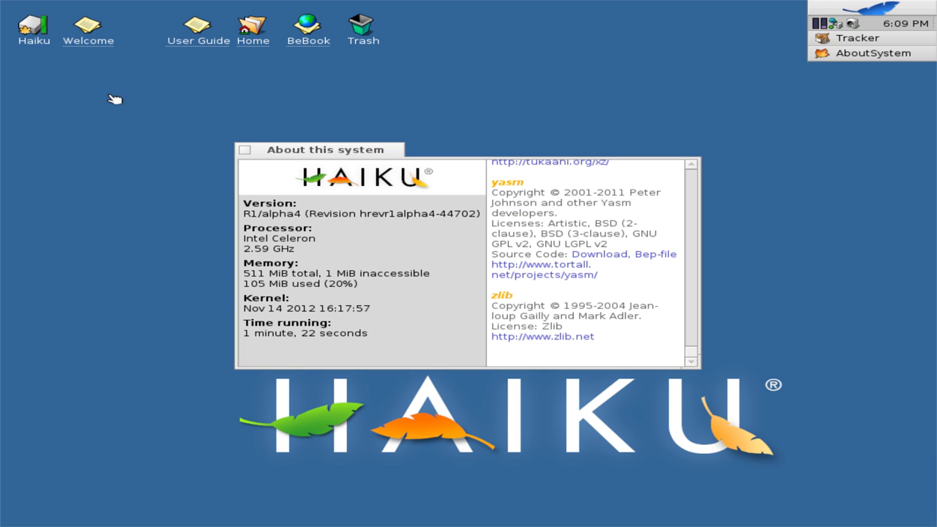
{"action": "left_click", "coordinate": [247, 151]}
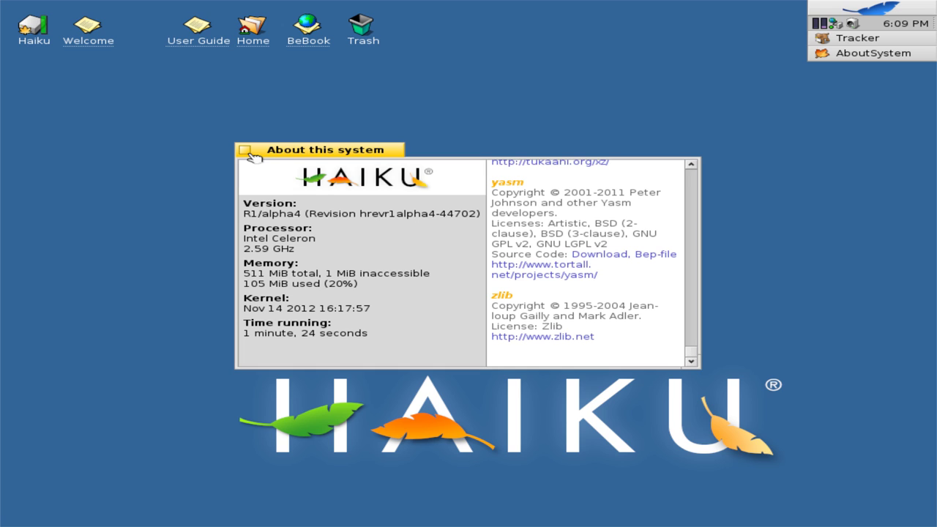
{"action": "left_click", "coordinate": [246, 151]}
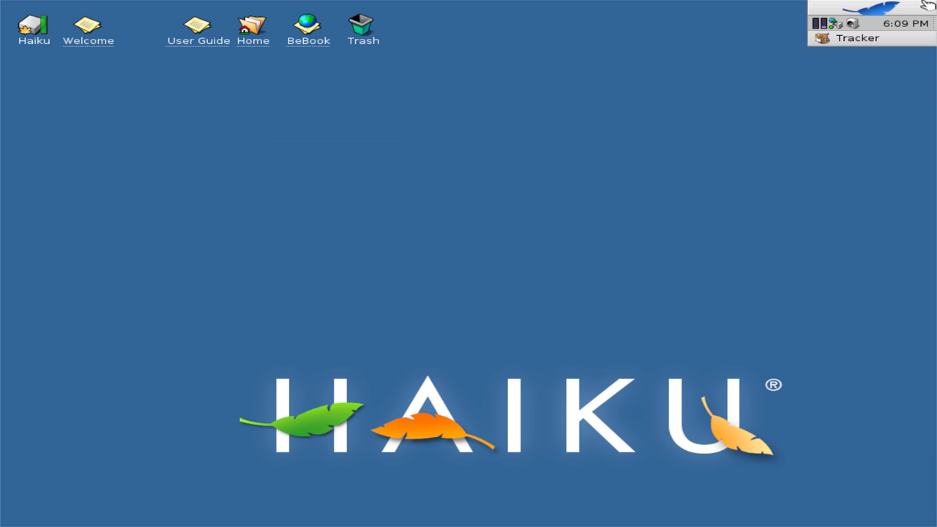
Step: Turn off the Deskbar's Show replicants option and turn it back on
{"action": "left_click", "coordinate": [902, 5]}
{"action": "left_click", "coordinate": [903, 5]}
{"action": "left_click", "coordinate": [900, 6]}
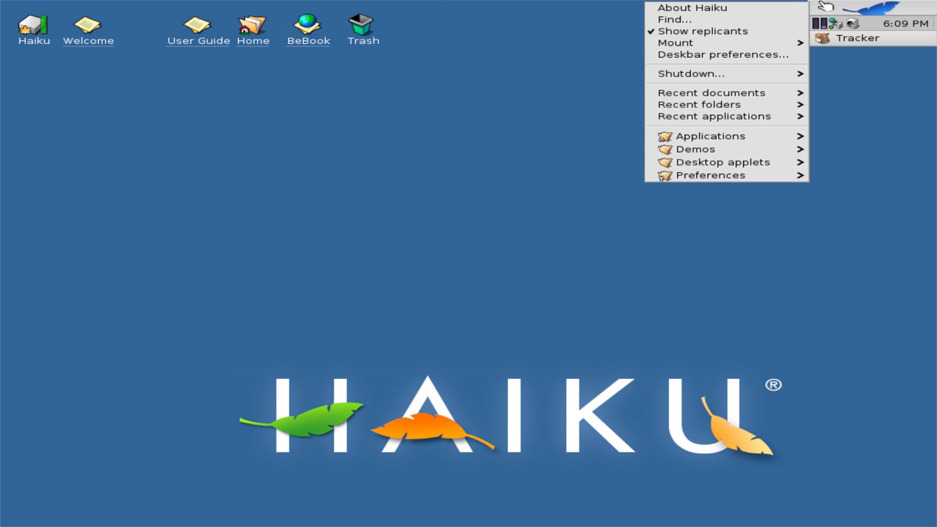
{"action": "left_click", "coordinate": [743, 35]}
{"action": "left_click", "coordinate": [897, 6]}
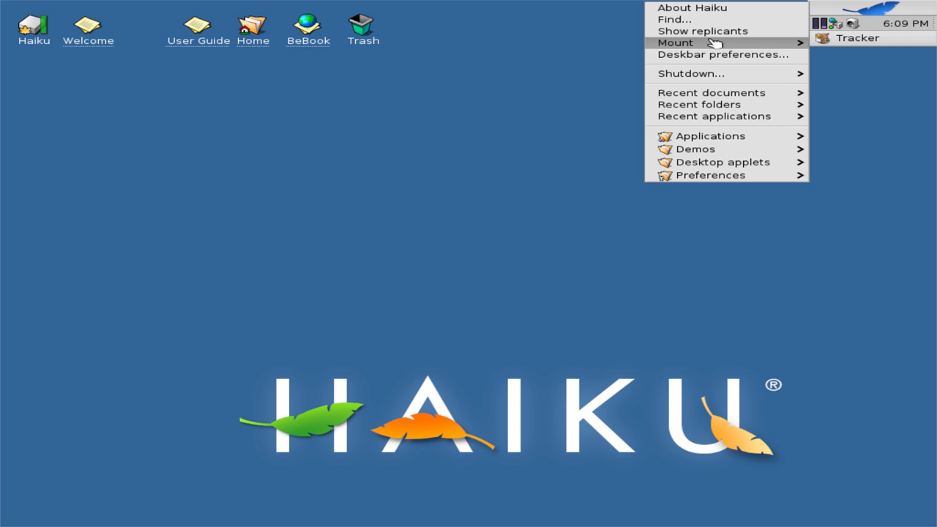
{"action": "left_click", "coordinate": [712, 32]}
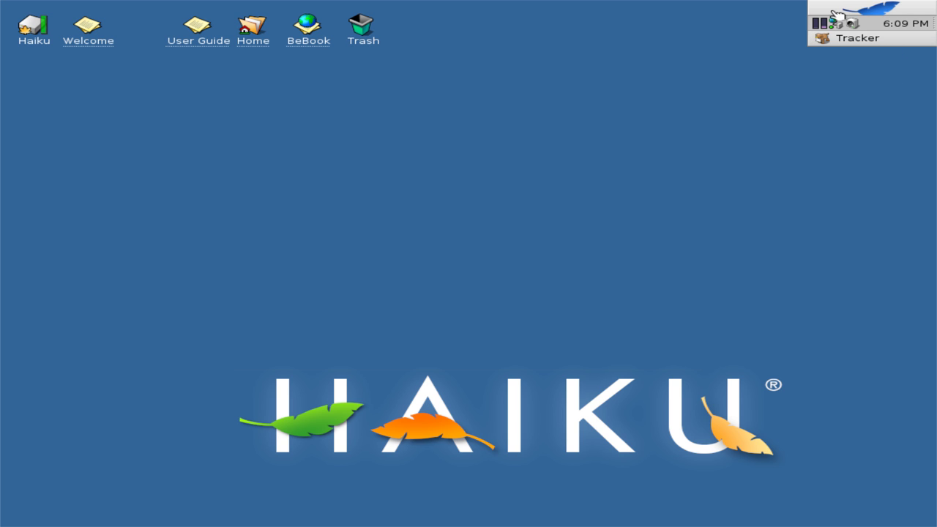
Step: Open the Deskbar preferences, view the deskbar folder used for editing its menu, and close that folder
{"action": "left_click", "coordinate": [928, 5]}
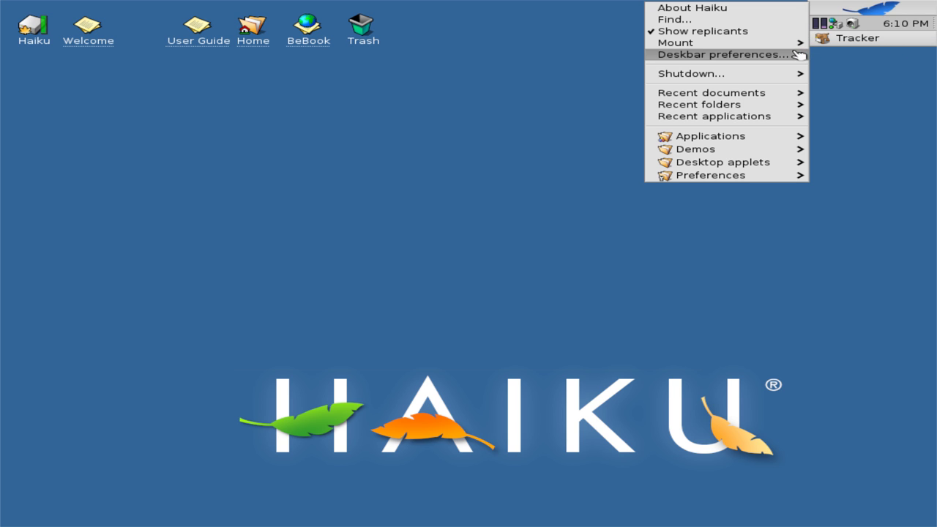
{"action": "mouse_move", "coordinate": [794, 46]}
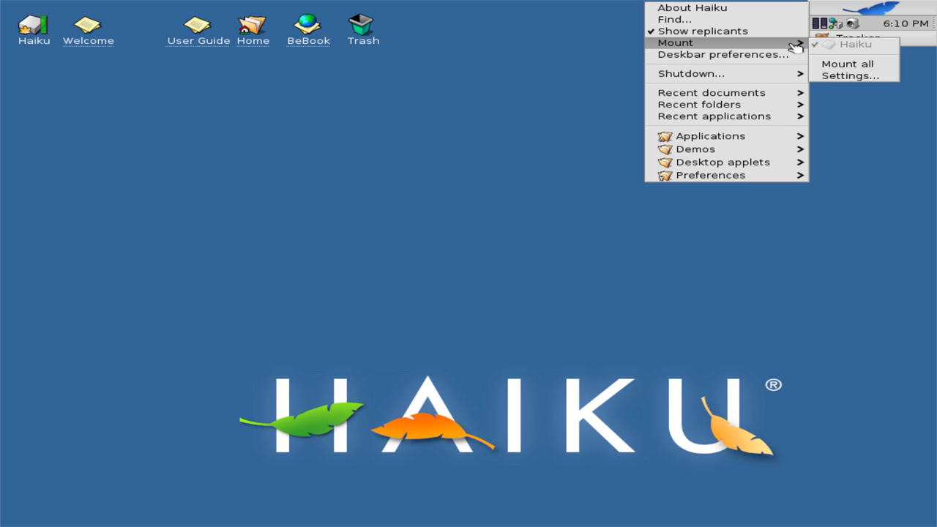
{"action": "left_click", "coordinate": [793, 55]}
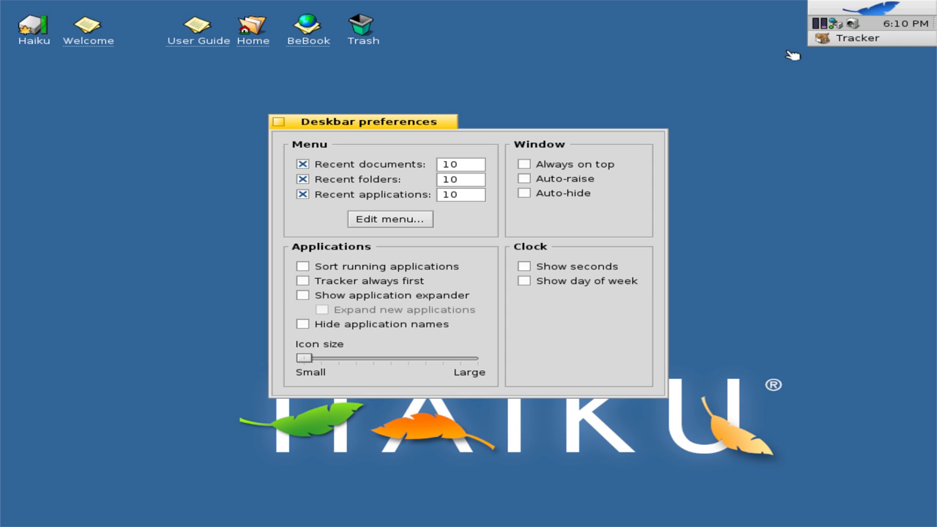
{"action": "left_click", "coordinate": [407, 222]}
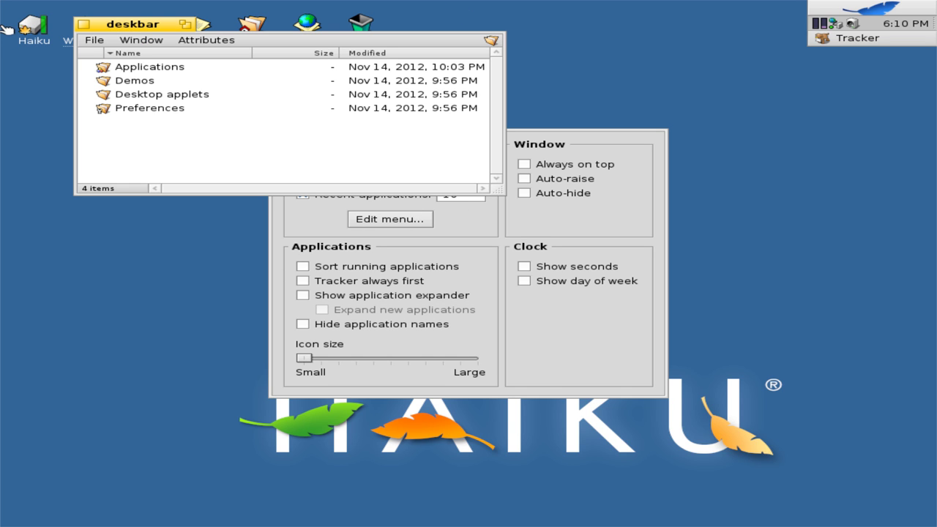
{"action": "left_click", "coordinate": [83, 25]}
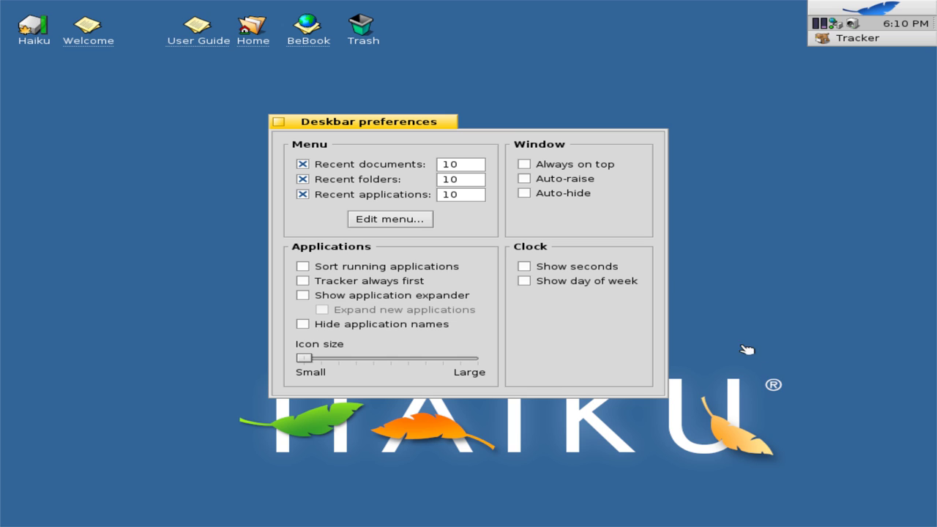
Step: Show seconds and the day of week in the Deskbar clock, and set the application icon size four notches above Small
{"action": "left_click", "coordinate": [578, 265]}
{"action": "left_click", "coordinate": [574, 291]}
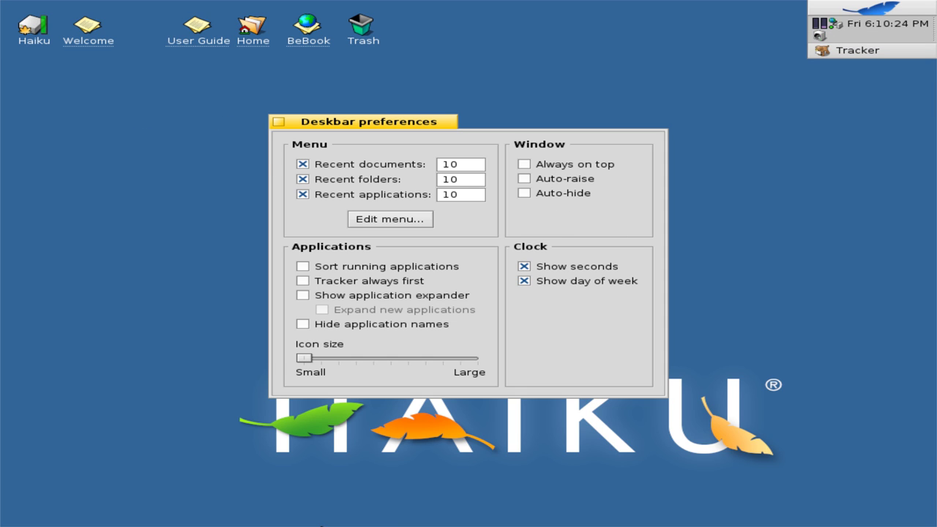
{"action": "left_click", "coordinate": [337, 360]}
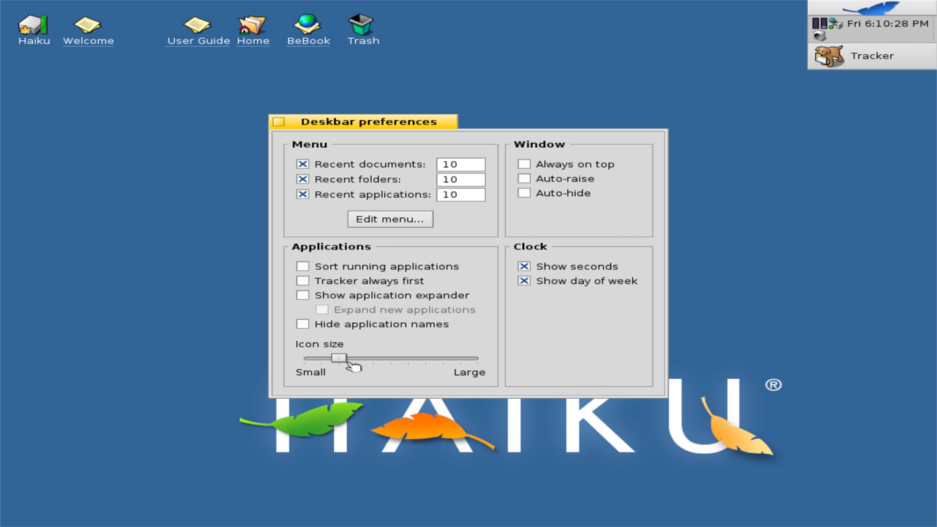
{"action": "left_click_drag", "start_coordinate": [350, 362], "coordinate": [392, 364]}
{"action": "left_click", "coordinate": [357, 360]}
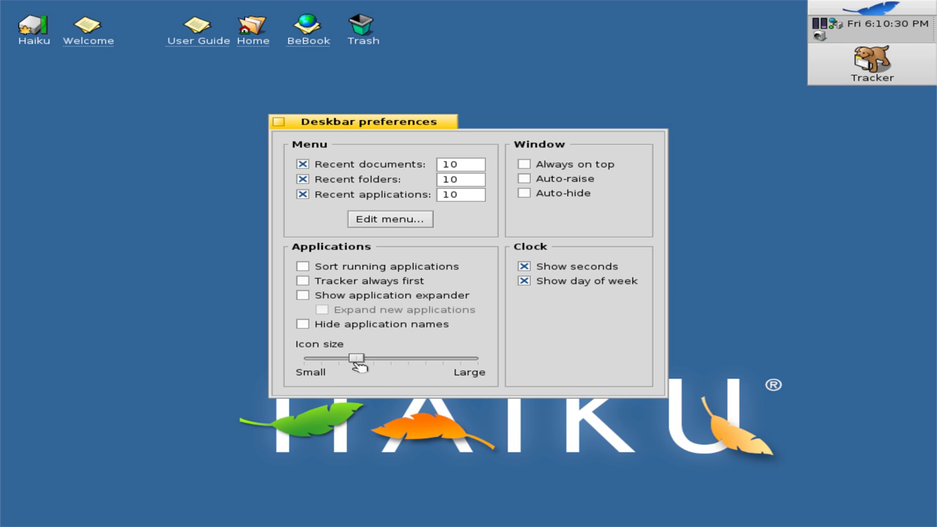
{"action": "left_click", "coordinate": [375, 360]}
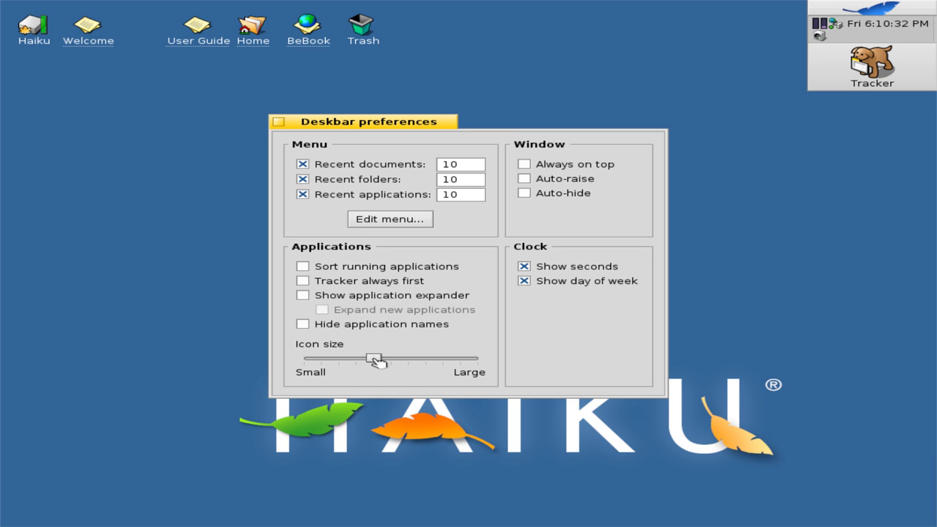
{"action": "left_click", "coordinate": [278, 122]}
Step: Examine the Deskbar's recent documents, applications, desktop applets and preferences categories
{"action": "left_click", "coordinate": [877, 5]}
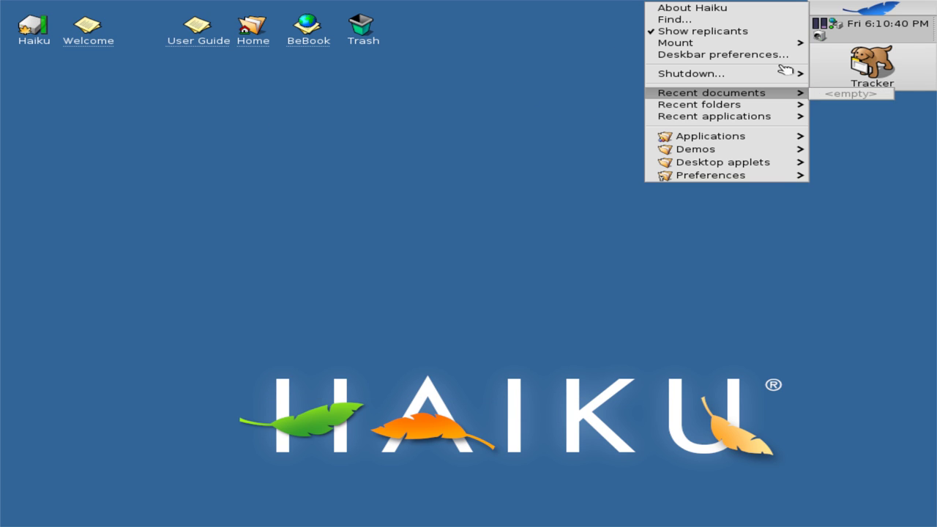
{"action": "mouse_move", "coordinate": [773, 78]}
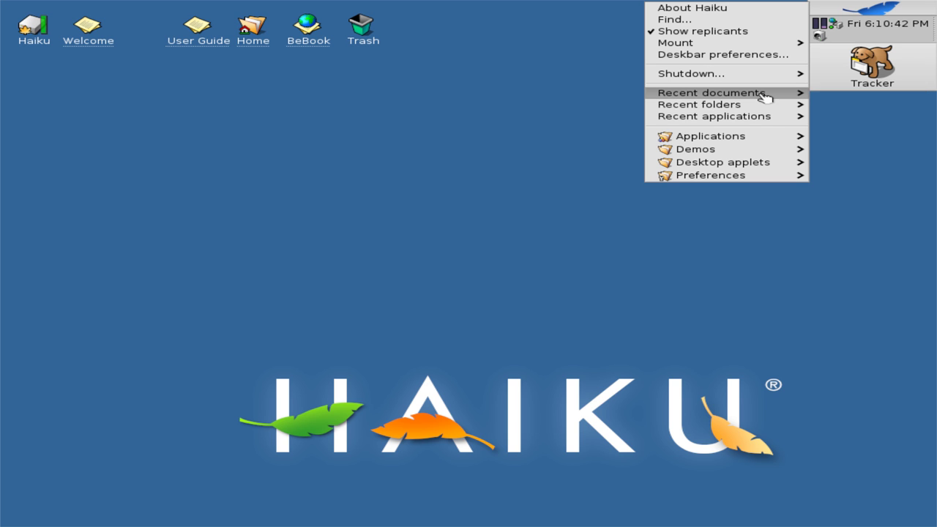
{"action": "mouse_move", "coordinate": [763, 98]}
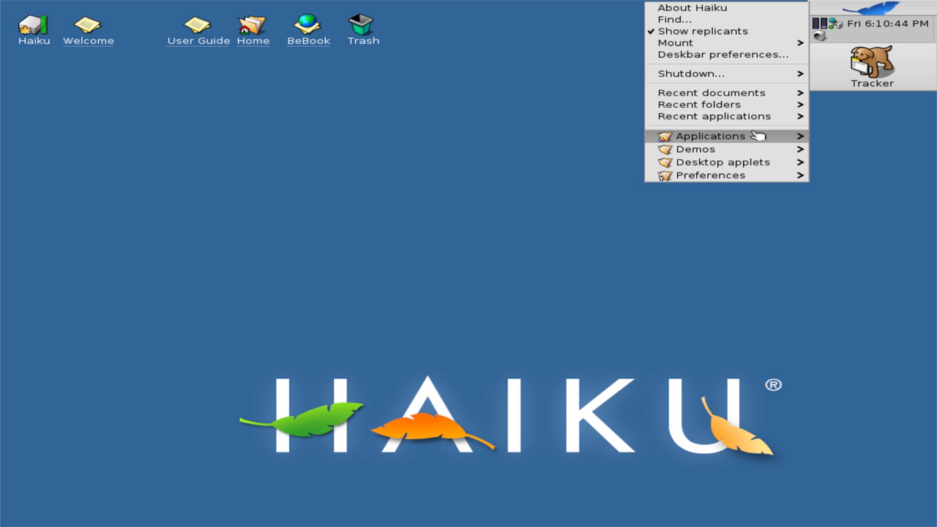
{"action": "mouse_move", "coordinate": [753, 143]}
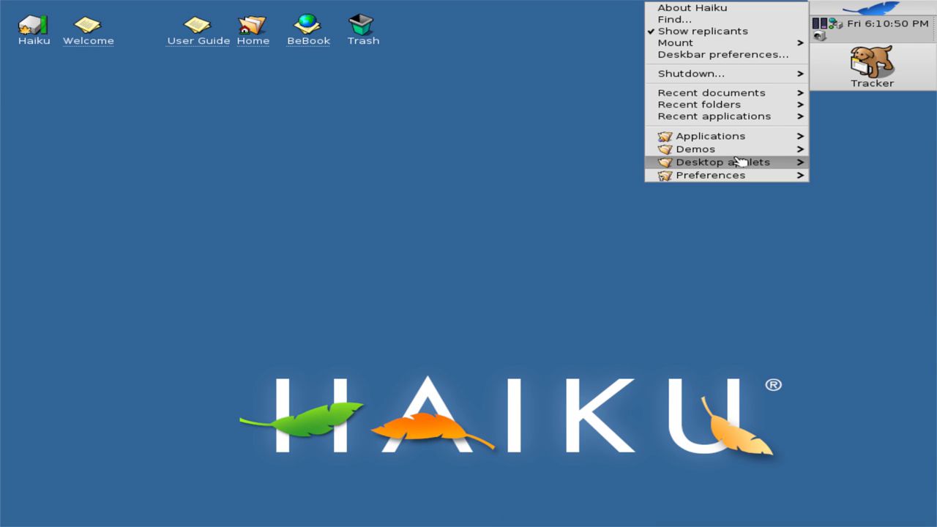
{"action": "mouse_move", "coordinate": [742, 167]}
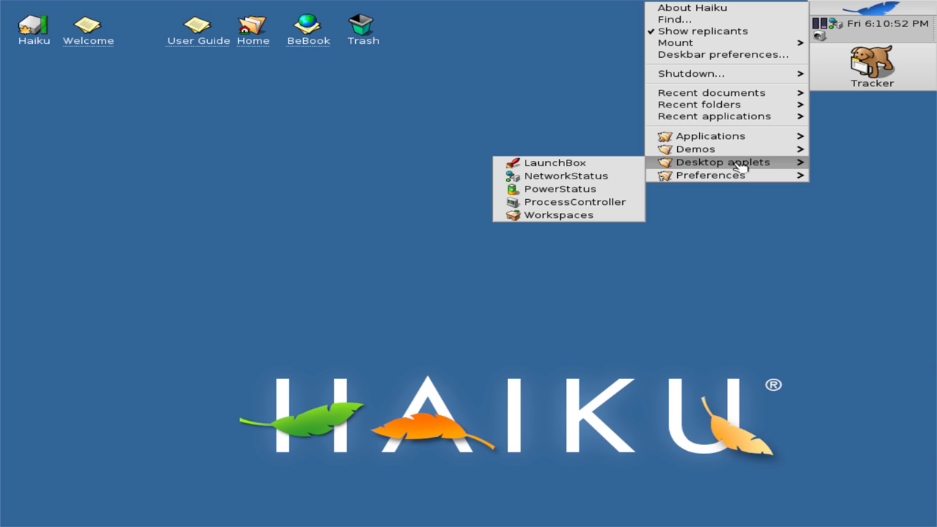
{"action": "mouse_move", "coordinate": [737, 183]}
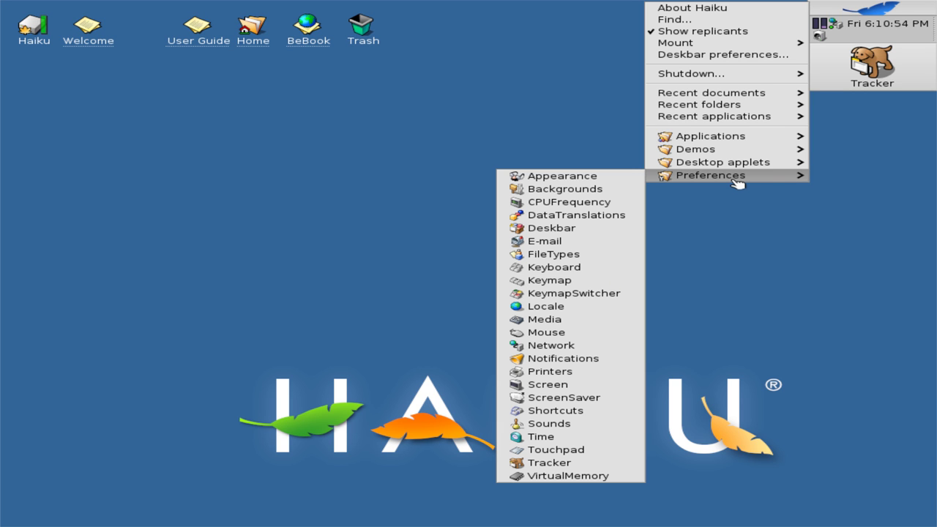
{"action": "left_click", "coordinate": [760, 237]}
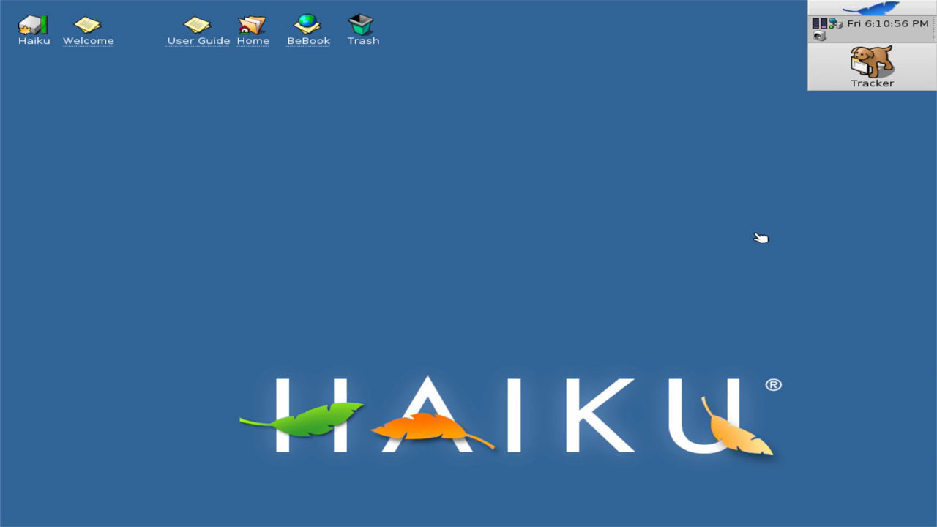
Step: Examine the ProcessController options, including the list of applications that can be quit
{"action": "left_click", "coordinate": [873, 60]}
{"action": "left_click", "coordinate": [873, 66]}
{"action": "left_click", "coordinate": [833, 24]}
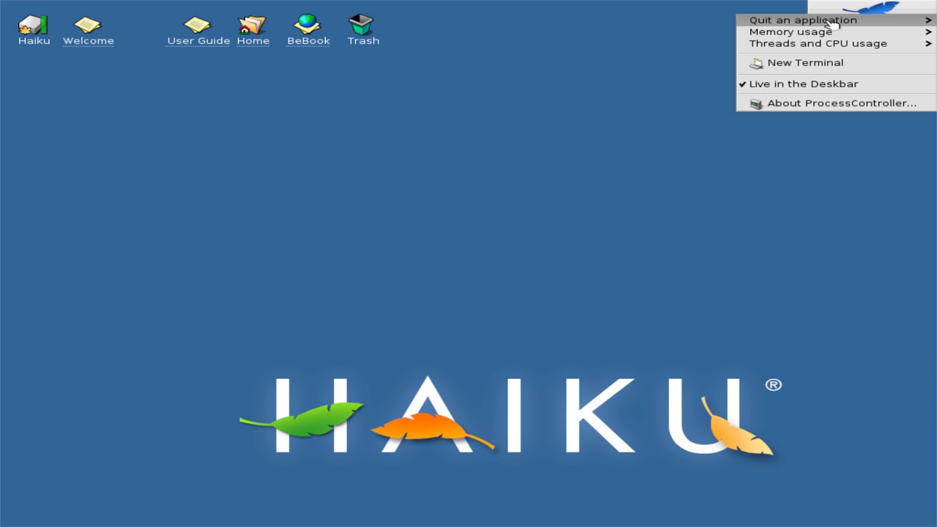
{"action": "mouse_move", "coordinate": [833, 22]}
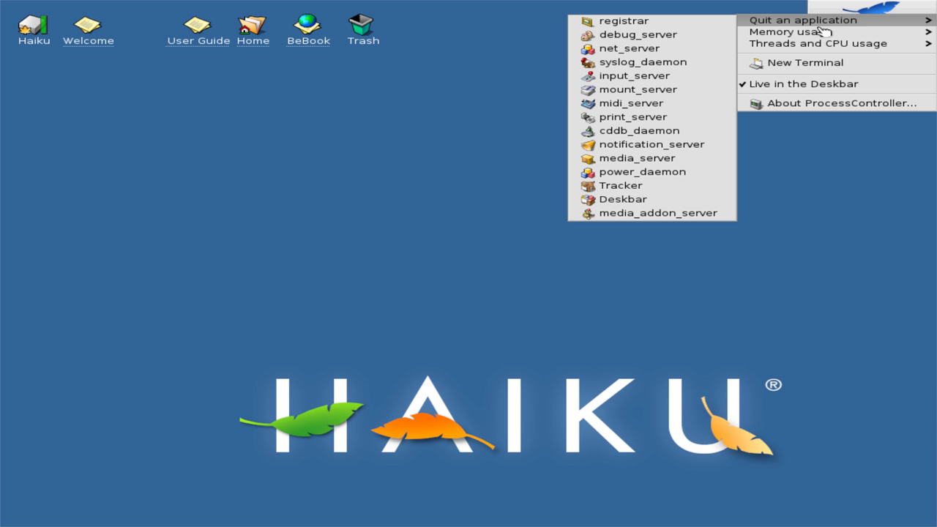
{"action": "mouse_move", "coordinate": [762, 26]}
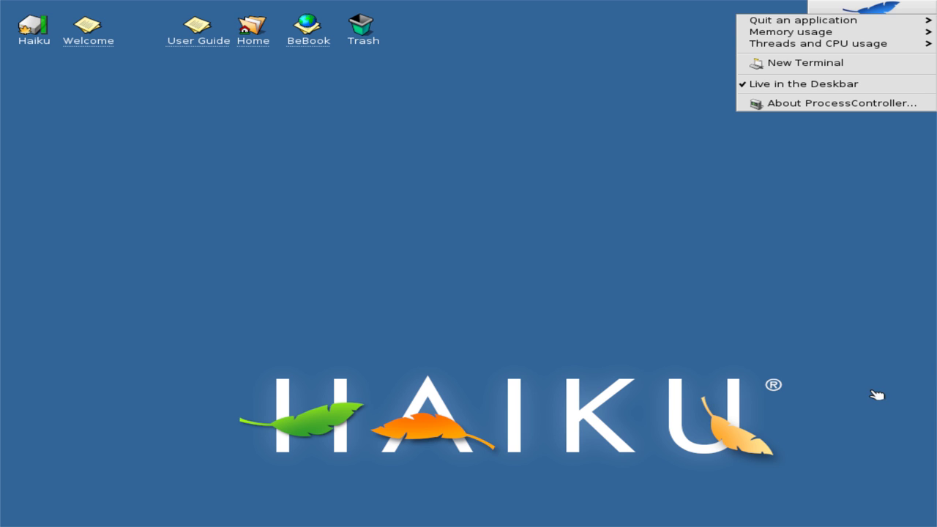
{"action": "left_click", "coordinate": [803, 224]}
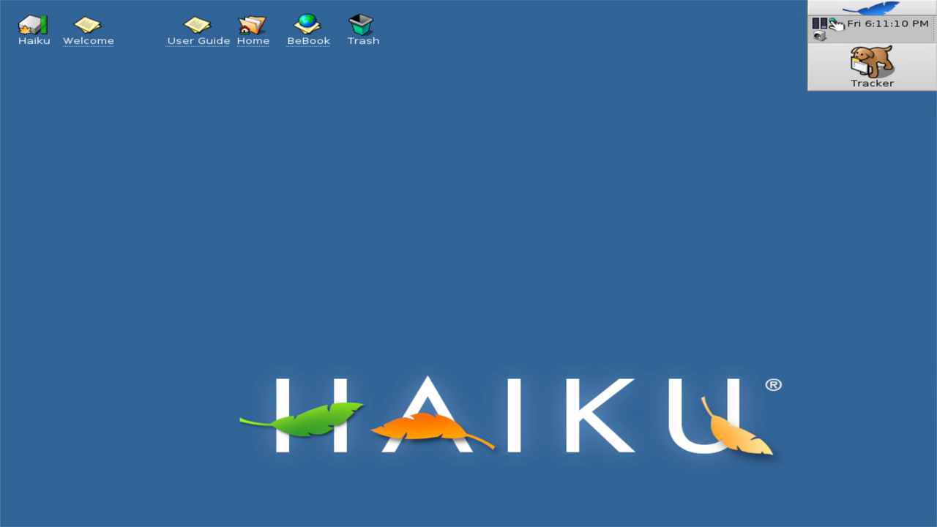
{"action": "left_click", "coordinate": [825, 24]}
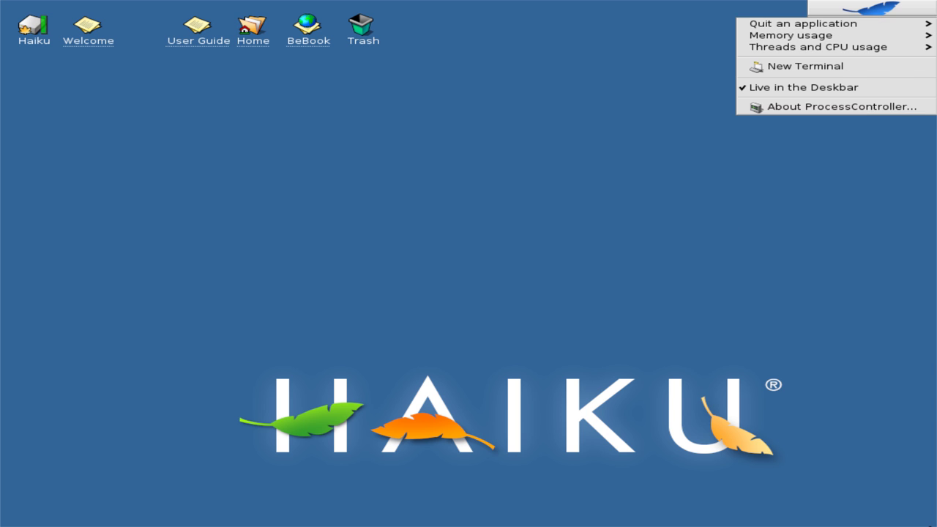
{"action": "left_click", "coordinate": [850, 63]}
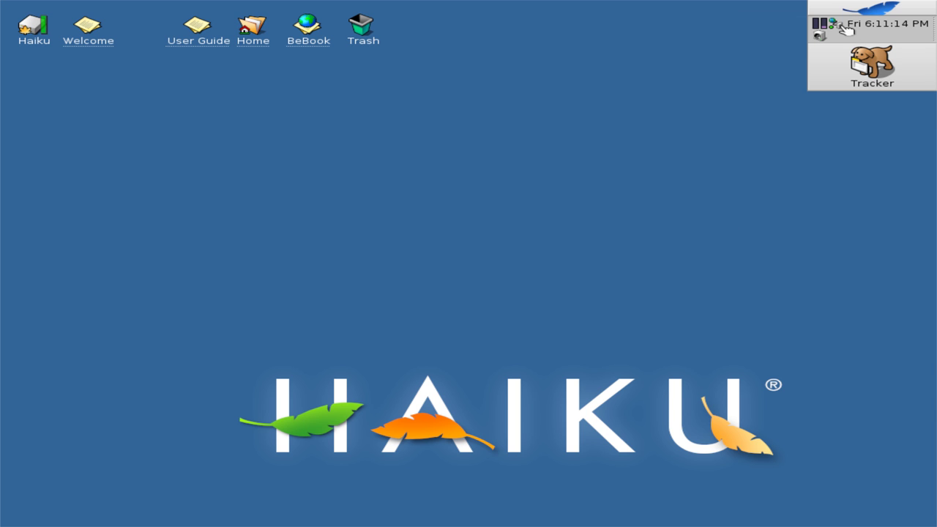
Step: Apply the DHCP configuration for adapter /dev/net/ipro1000/0 in the network preferences, and close the window and the status notification
{"action": "left_click", "coordinate": [843, 26]}
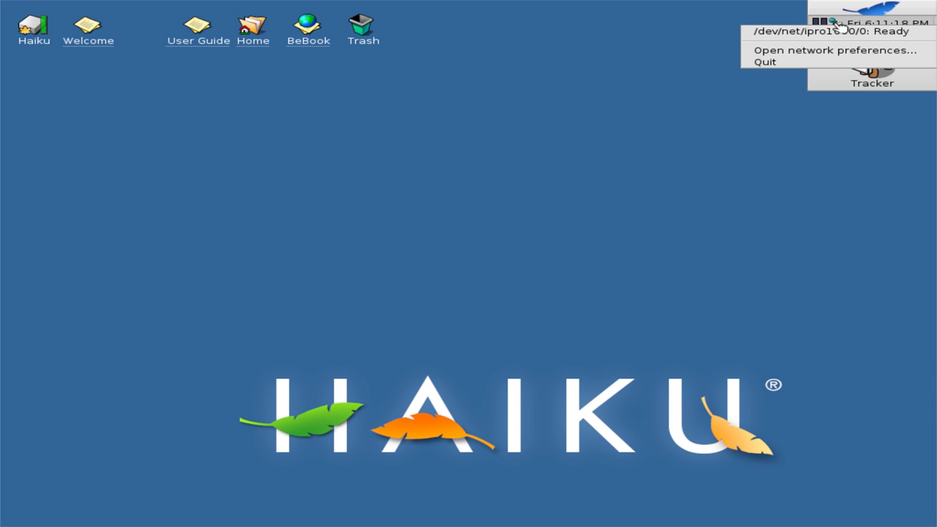
{"action": "left_click", "coordinate": [832, 51]}
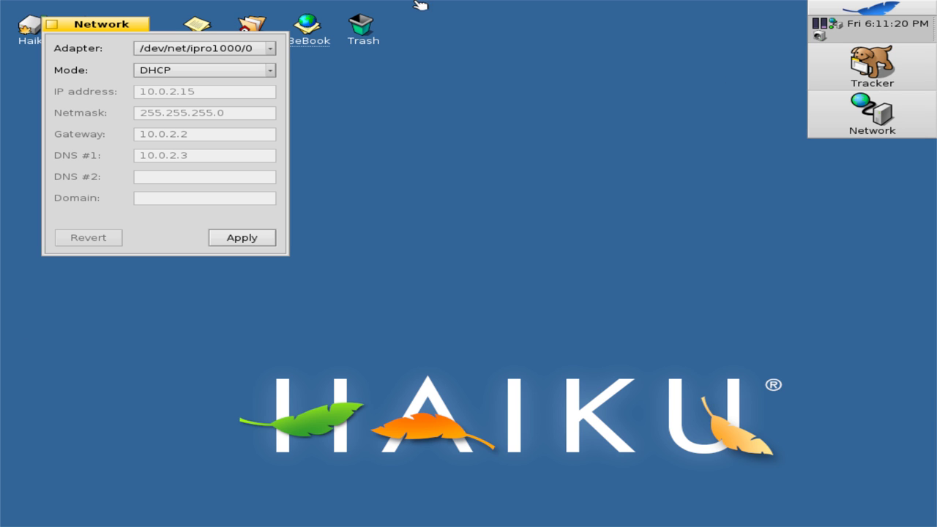
{"action": "left_click", "coordinate": [236, 240]}
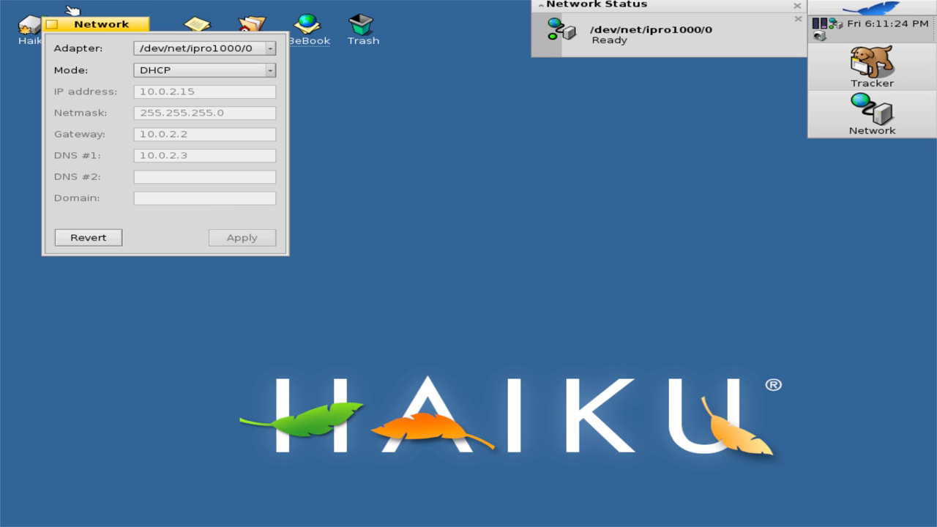
{"action": "left_click", "coordinate": [53, 25]}
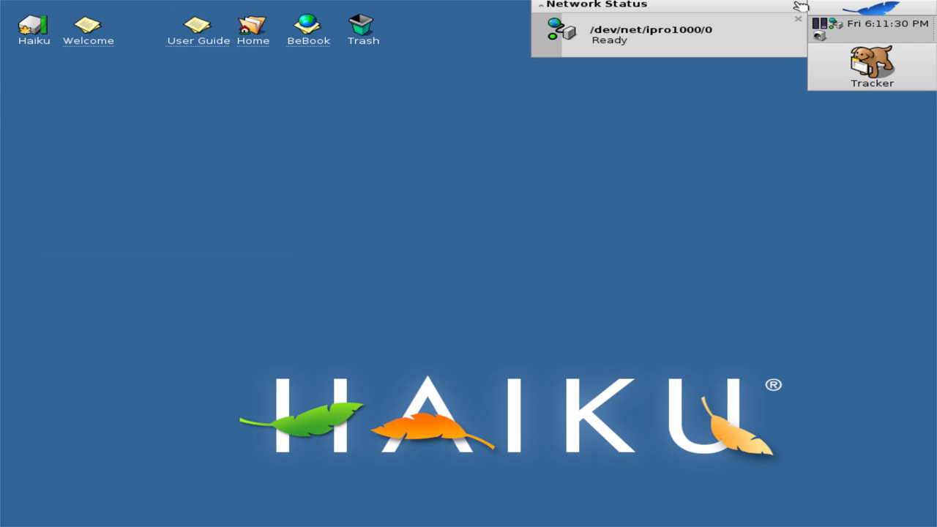
{"action": "left_click", "coordinate": [803, 6]}
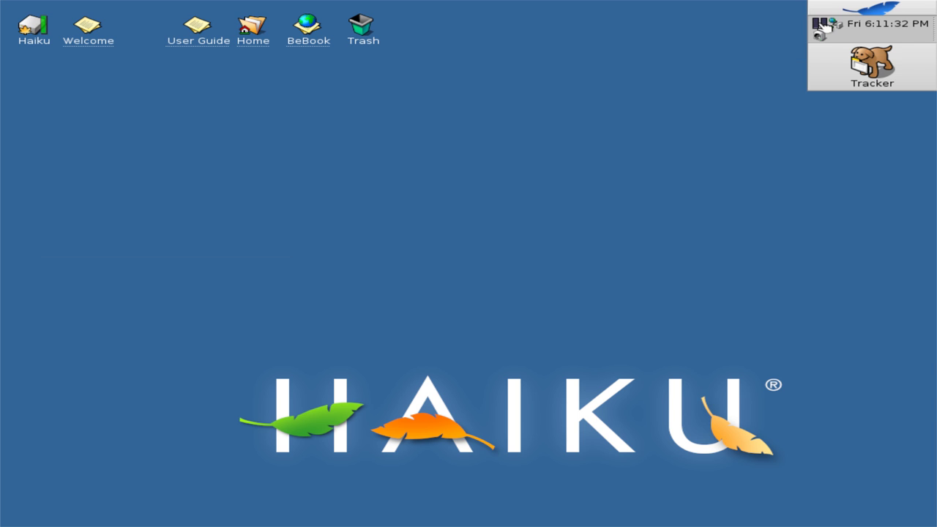
Step: Launch a new Terminal window from ProcessController
{"action": "left_click", "coordinate": [823, 26]}
{"action": "mouse_move", "coordinate": [825, 27]}
{"action": "mouse_move", "coordinate": [807, 49]}
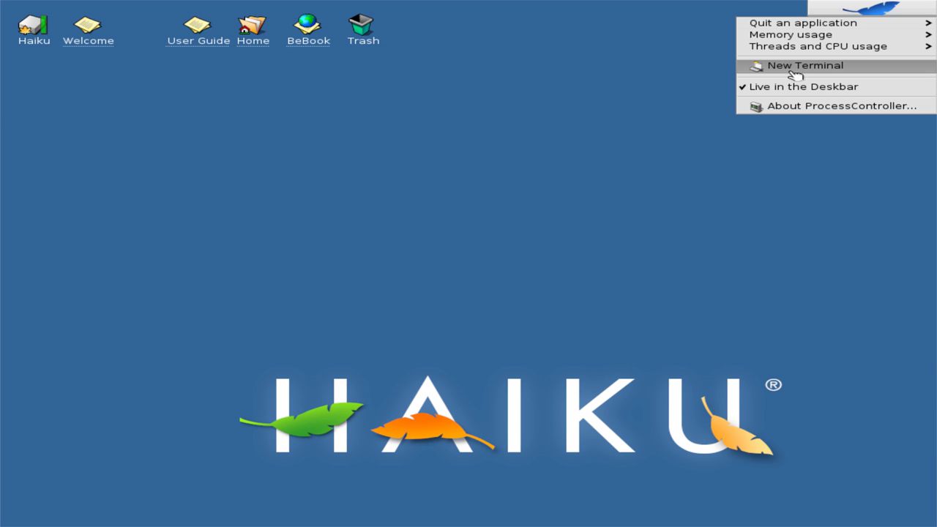
{"action": "left_click", "coordinate": [793, 70]}
Step: Examine the Deskbar menu, the network status options and the clock's calendar
{"action": "left_click", "coordinate": [915, 6]}
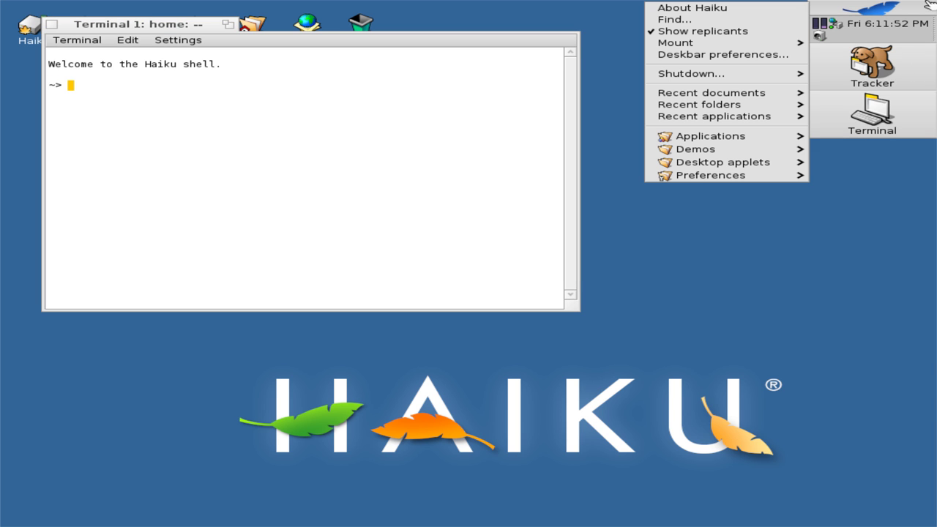
{"action": "mouse_move", "coordinate": [693, 43]}
{"action": "left_click", "coordinate": [929, 6]}
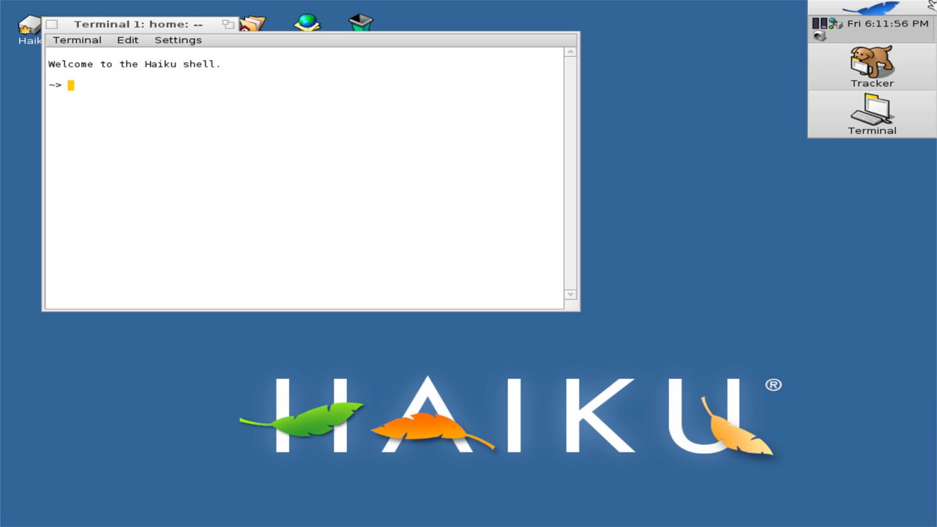
{"action": "left_click", "coordinate": [839, 25]}
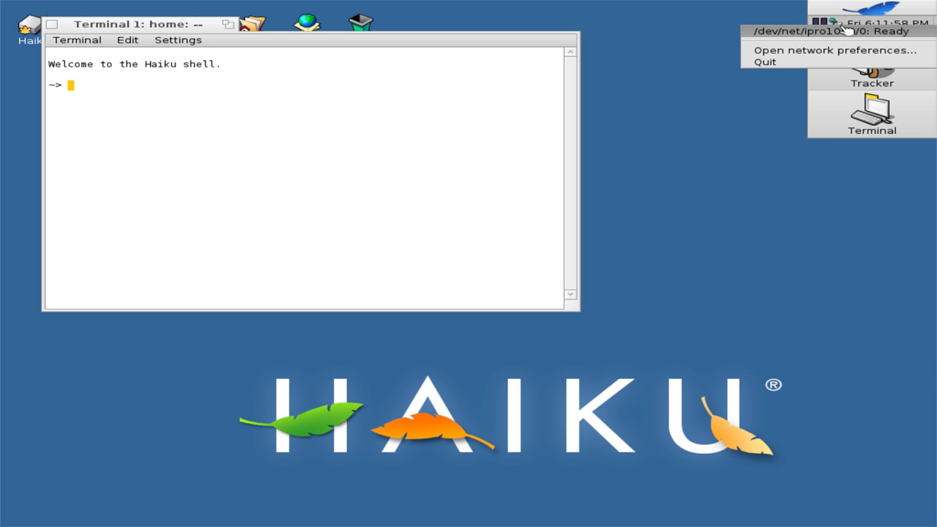
{"action": "left_click", "coordinate": [881, 14]}
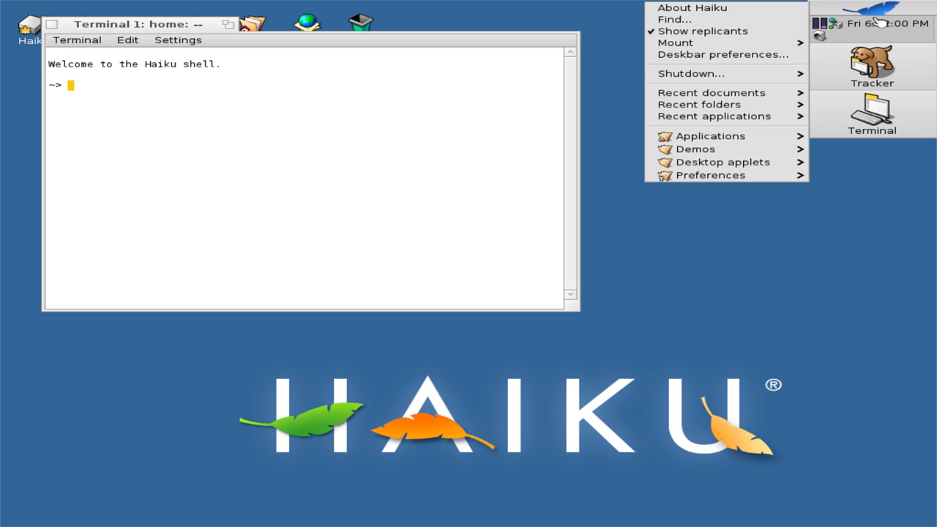
{"action": "left_click", "coordinate": [881, 24]}
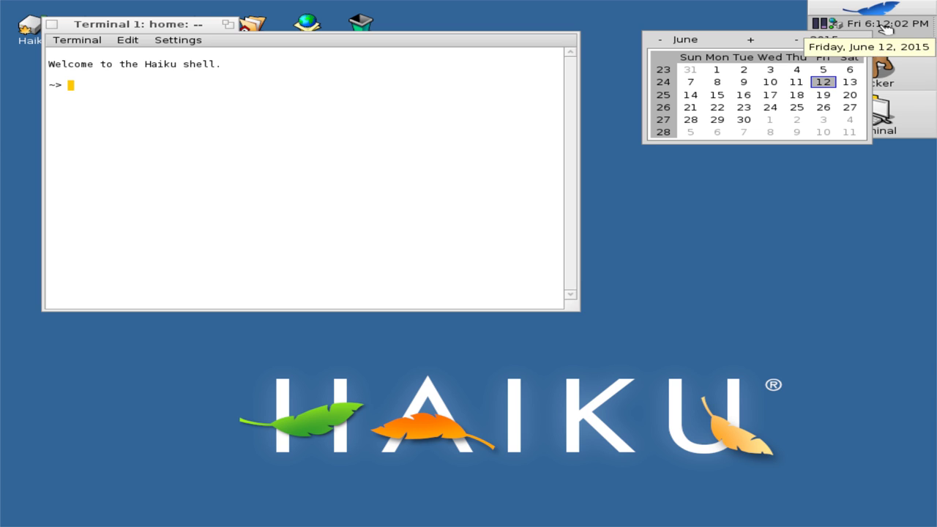
Step: List the shell commands starting with "u" in the Terminal, and run uname -a
{"action": "left_click", "coordinate": [442, 216]}
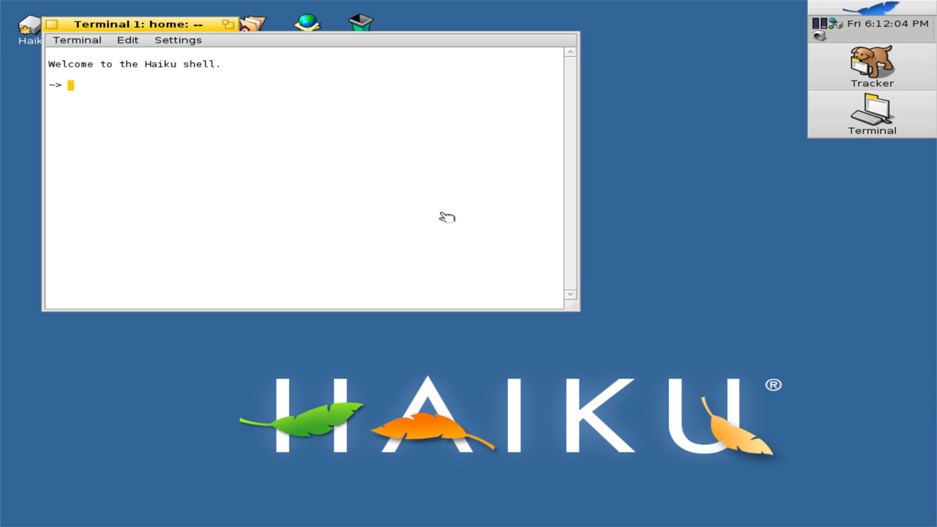
{"action": "type", "text": "u"}
{"action": "key", "text": "Tab"}
{"action": "key", "text": "Tab"}
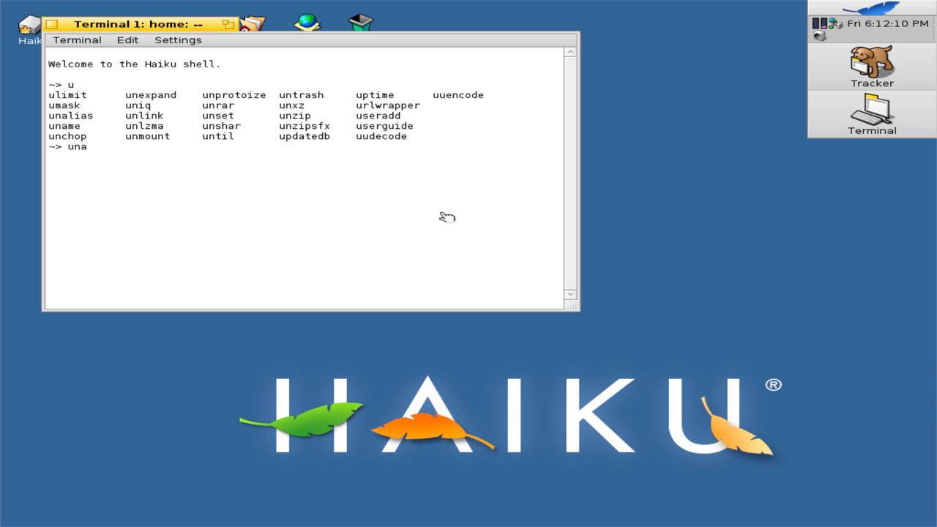
{"action": "type", "text": "name -a"}
{"action": "key", "text": "Return"}
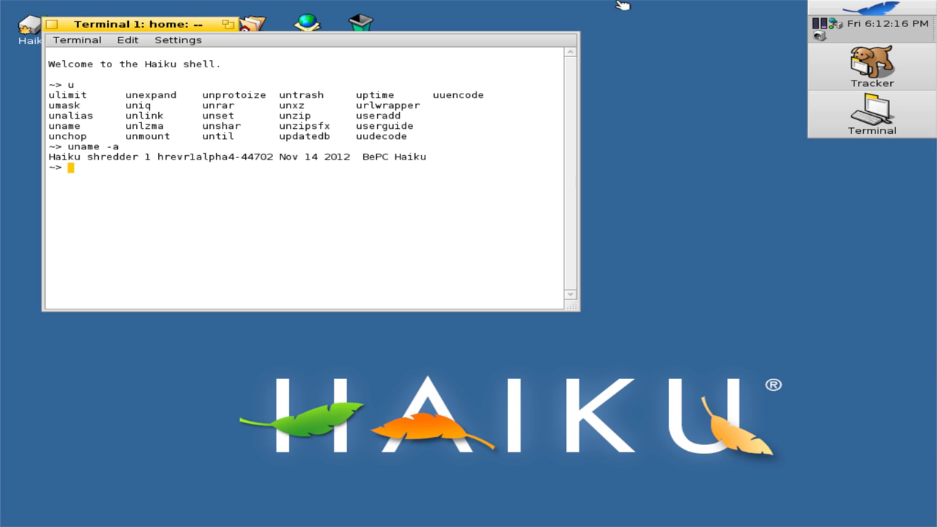
Step: Examine ProcessController's threads and CPU usage list and the tray's volume control
{"action": "left_click", "coordinate": [868, 7]}
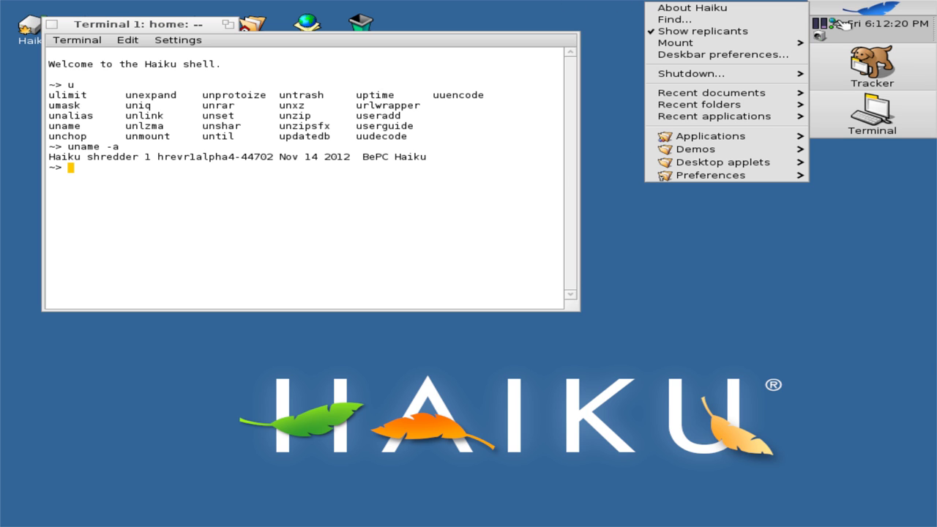
{"action": "left_click", "coordinate": [826, 24]}
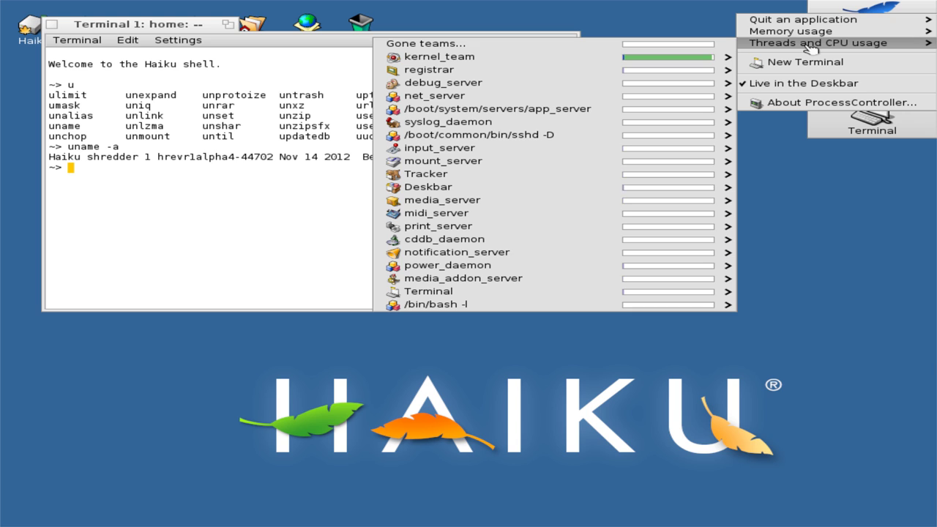
{"action": "left_click", "coordinate": [811, 44]}
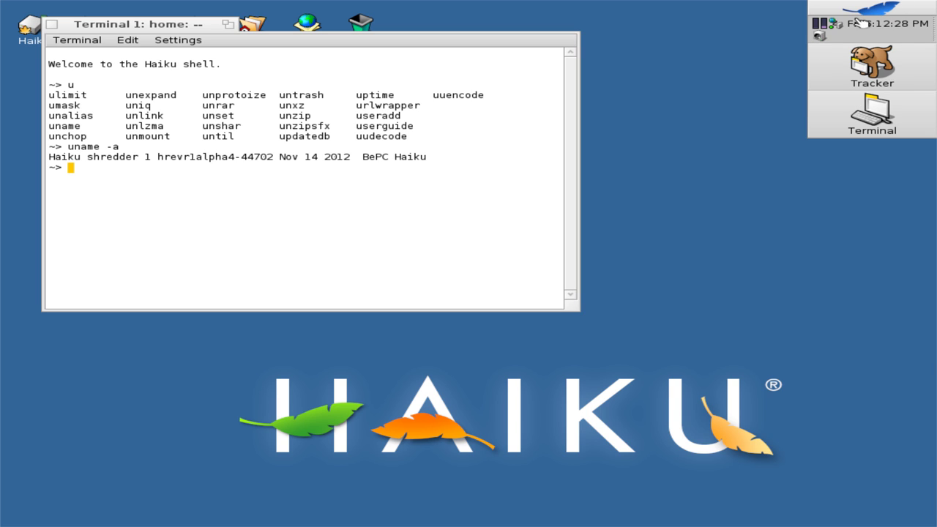
{"action": "left_click", "coordinate": [825, 34]}
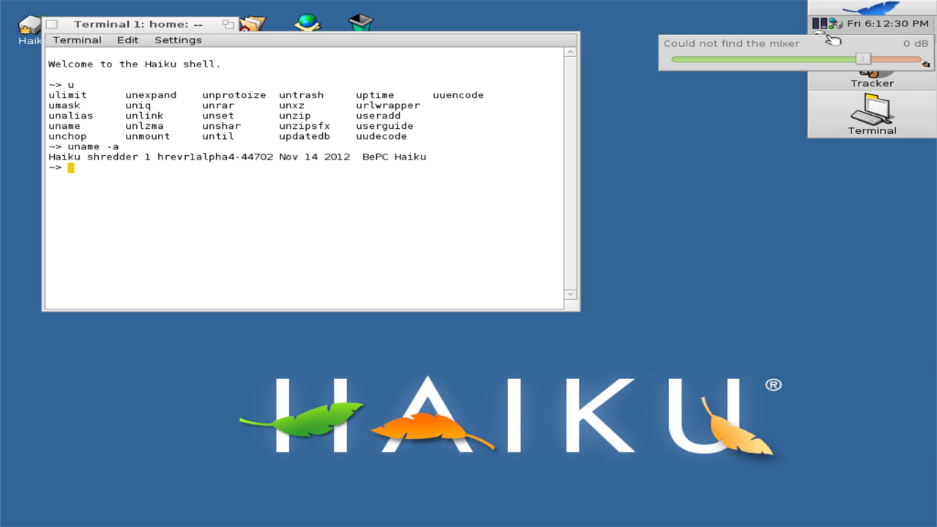
{"action": "left_click", "coordinate": [867, 67]}
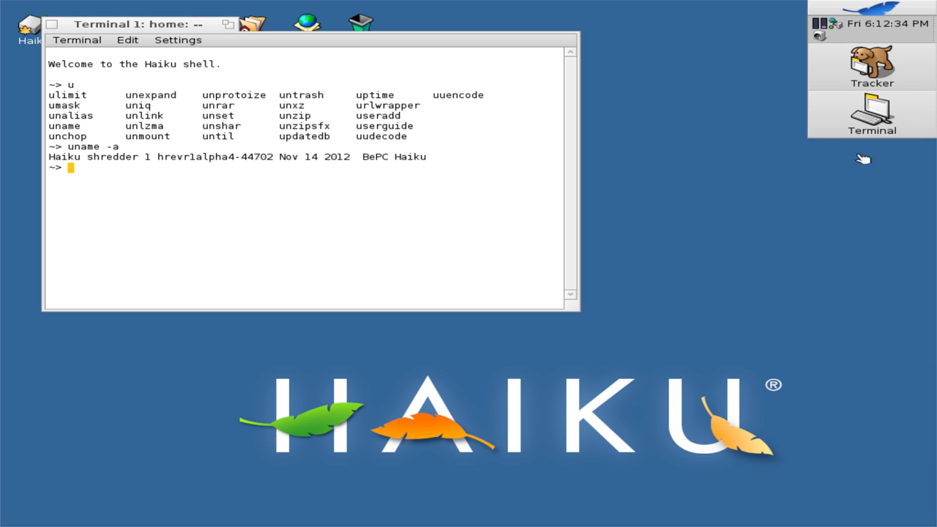
Step: Move the Terminal window towards the middle of the desktop, and list the shell's built-in commands with help
{"action": "left_click", "coordinate": [269, 160]}
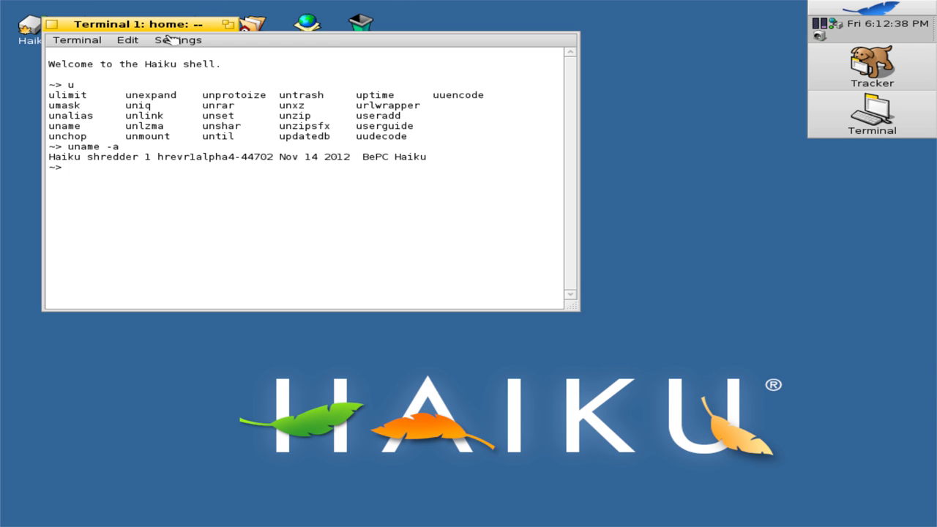
{"action": "left_click_drag", "start_coordinate": [171, 31], "coordinate": [284, 106]}
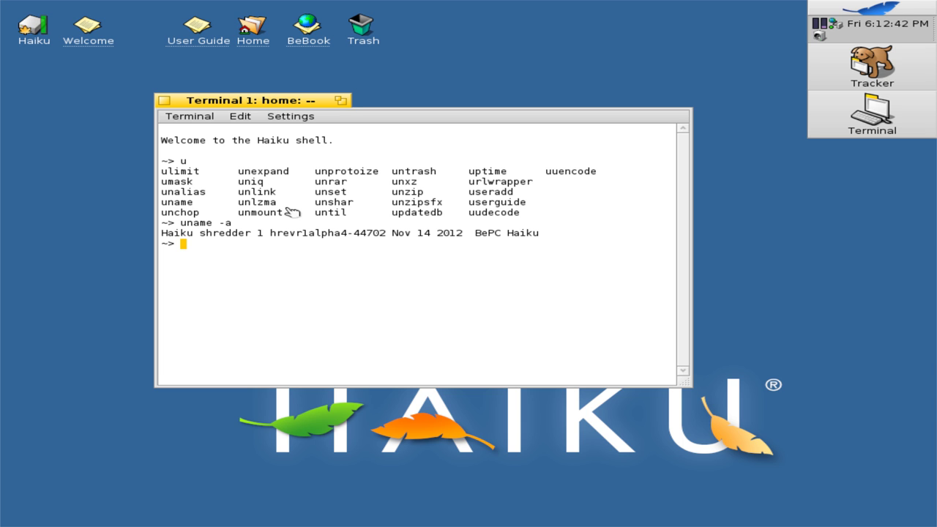
{"action": "type", "text": "help"}
{"action": "key", "text": "Return"}
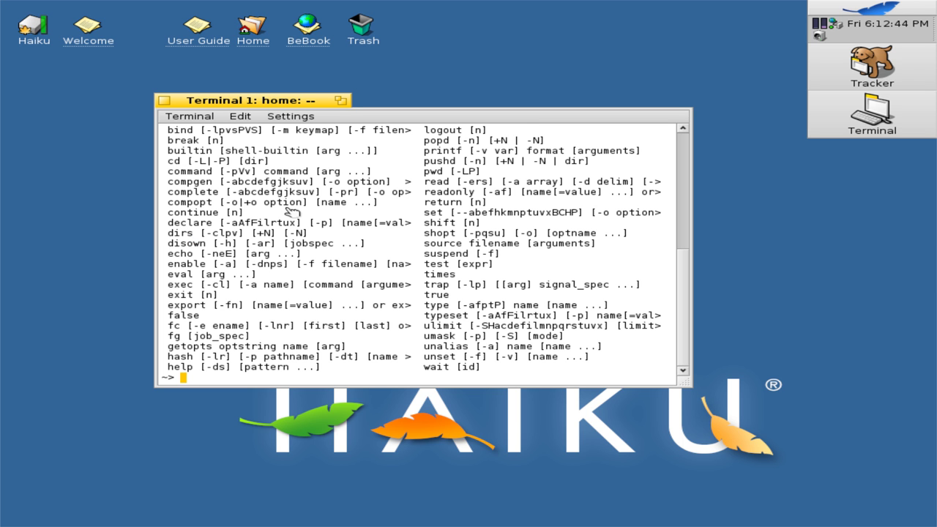
{"action": "scroll", "coordinate": [258, 277], "scroll_direction": "up", "scroll_amount": 1}
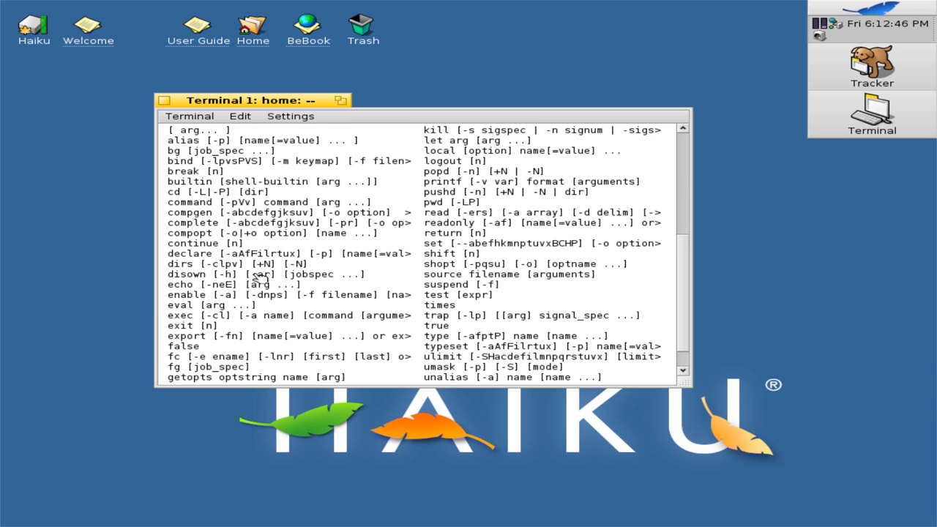
{"action": "scroll", "coordinate": [258, 277], "scroll_direction": "down", "scroll_amount": 1}
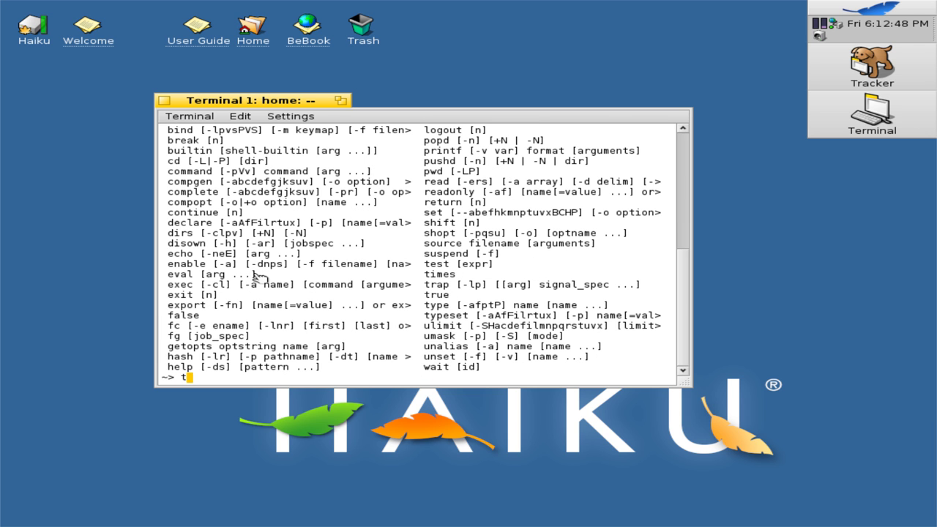
Step: List the commands starting with "time", and run the time and times commands in the Terminal
{"action": "type", "text": "time"}
{"action": "key", "text": "Tab"}
{"action": "key", "text": "Tab"}
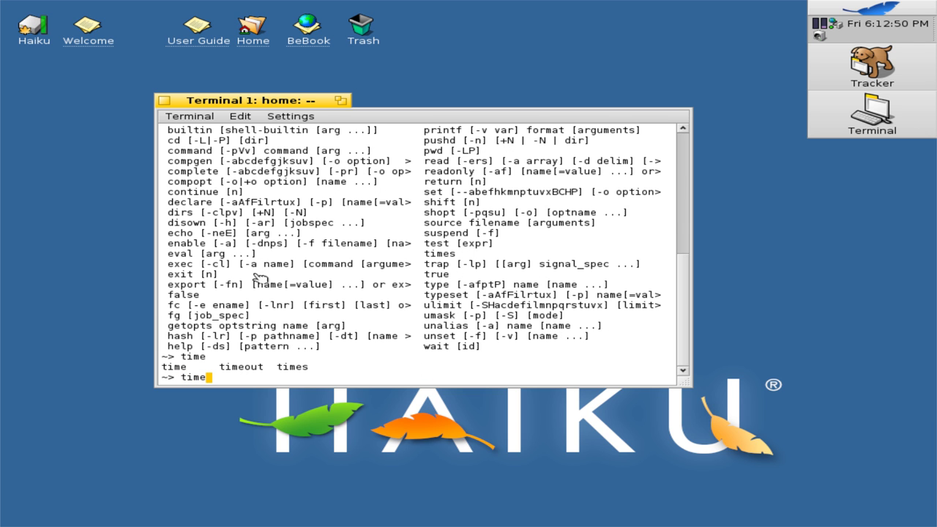
{"action": "key", "text": "Return"}
{"action": "type", "text": "time"}
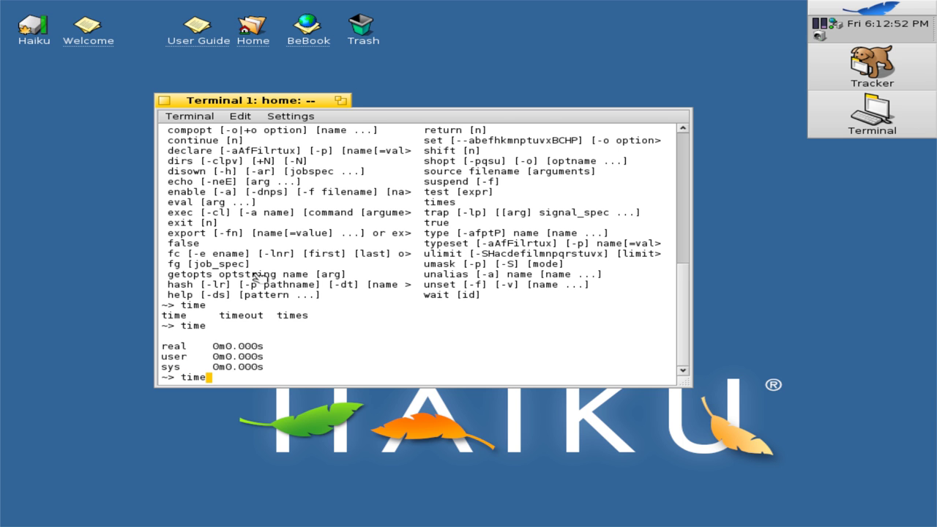
{"action": "key", "text": "Return"}
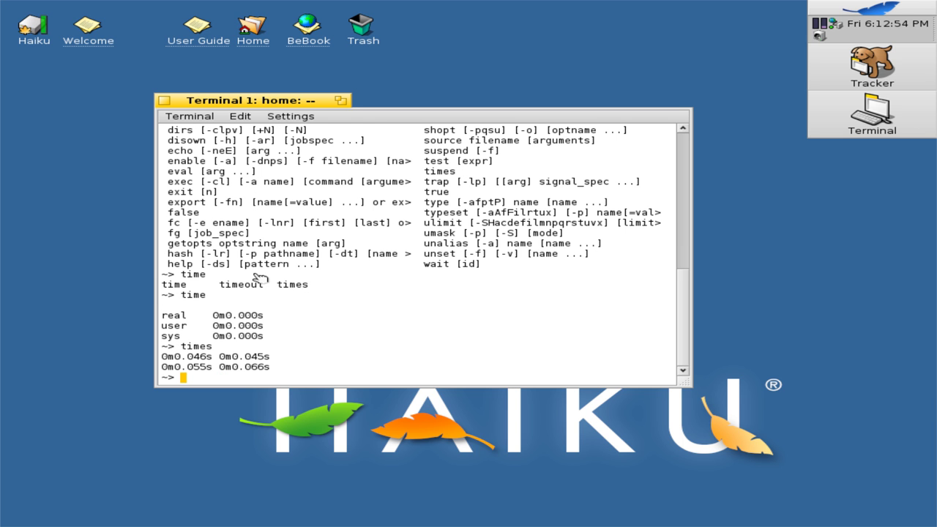
{"action": "scroll", "coordinate": [257, 276], "scroll_direction": "up", "scroll_amount": 6}
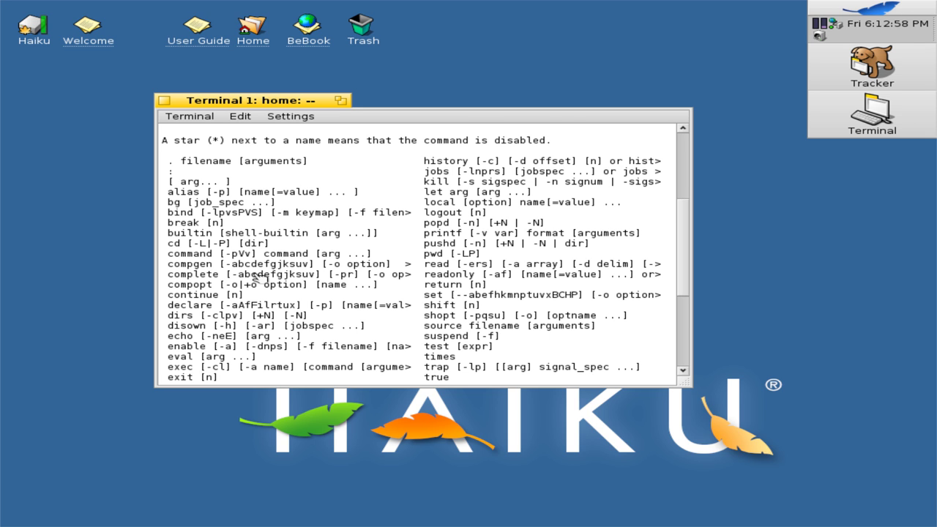
{"action": "type", "text": "time"}
{"action": "key", "text": "Tab"}
{"action": "key", "text": "Tab"}
{"action": "key", "text": "Return"}
{"action": "type", "text": "times"}
{"action": "key", "text": "Return"}
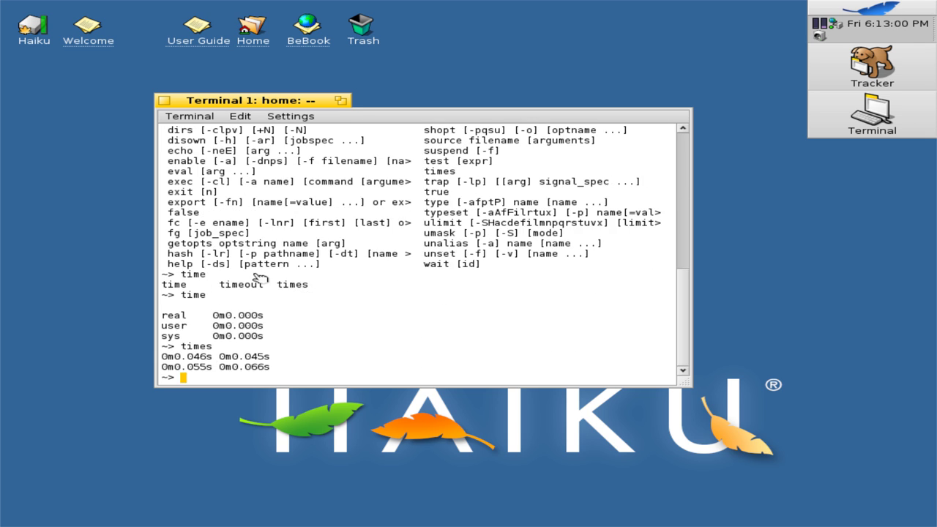
Step: Try to print the unescaped text "Hi from Haiku!" in double quotes with echo
{"action": "type", "text": "echo "}
{"action": "type", "text": "\"Hi \""}
{"action": "key", "text": "Left"}
{"action": "type", "text": "Hi "}
{"action": "type", "text": "from Ha"}
{"action": "type", "text": "i"}
{"action": "type", "text": "ku!"}
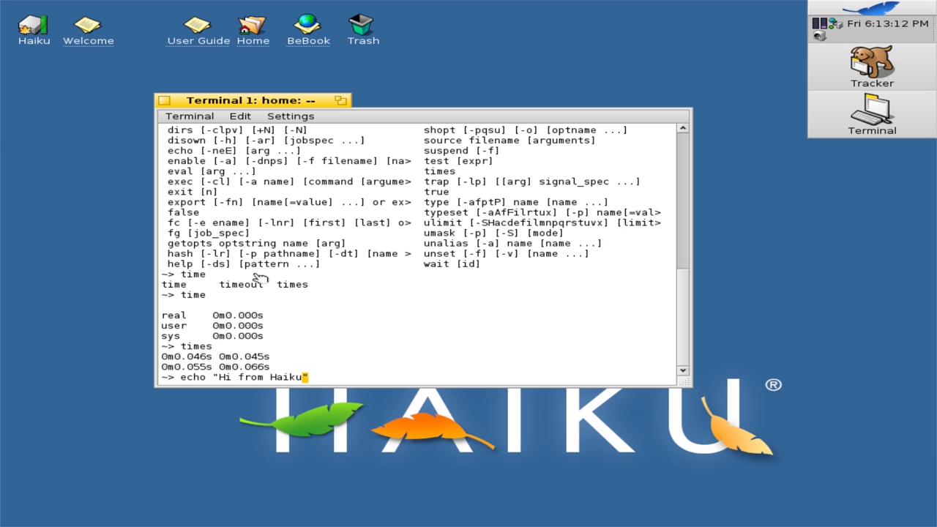
{"action": "key", "text": "Return"}
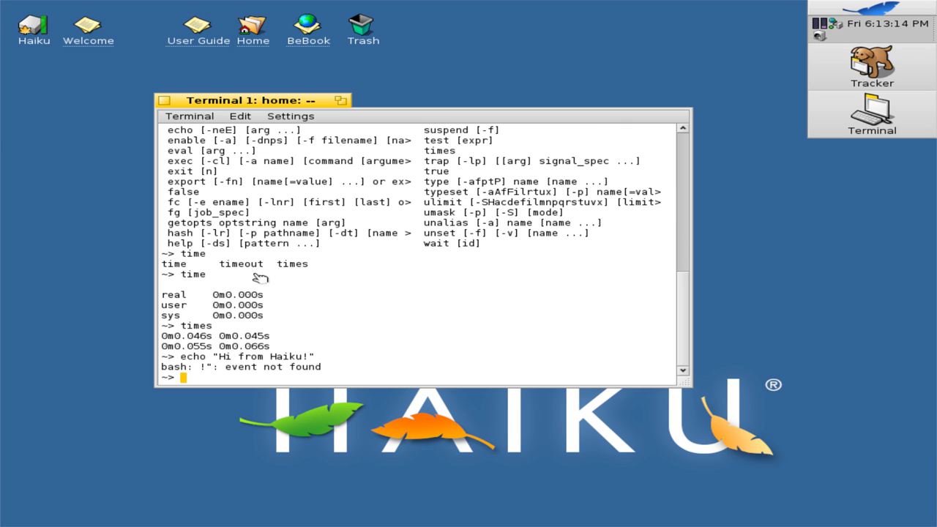
Step: Print the text "Hi" in the Terminal with the echo command
{"action": "key", "text": "Up"}
{"action": "key", "text": "Down"}
{"action": "type", "text": "echo"}
{"action": "type", "text": " |"}
{"action": "key", "text": "BackSpace"}
{"action": "type", "text": "|"}
{"action": "key", "text": "BackSpace"}
{"action": "type", "text": "\"Hi\""}
{"action": "key", "text": "Left"}
{"action": "key", "text": "Return"}
Step: Recall the last echo command, extend its text to "Hi from Haiku\!" with a backslash before the exclamation mark, and run it
{"action": "key", "text": "Up"}
{"action": "key", "text": "Up"}
{"action": "key", "text": "Up"}
{"action": "key", "text": "Up"}
{"action": "key", "text": "Down"}
{"action": "key", "text": "Down"}
{"action": "key", "text": "Down"}
{"action": "key", "text": "Left"}
{"action": "type", "text": "from"}
{"action": "type", "text": " Hai"}
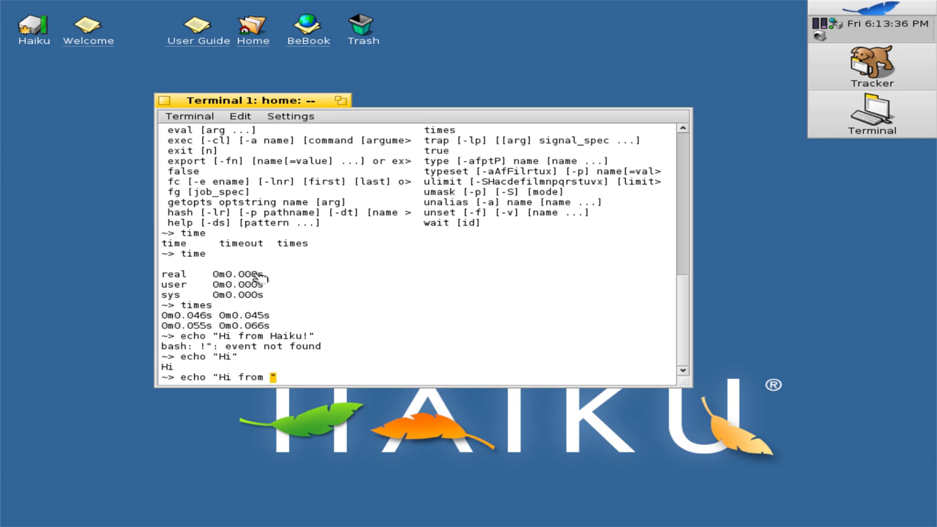
{"action": "type", "text": "ku\\!"}
{"action": "key", "text": "Return"}
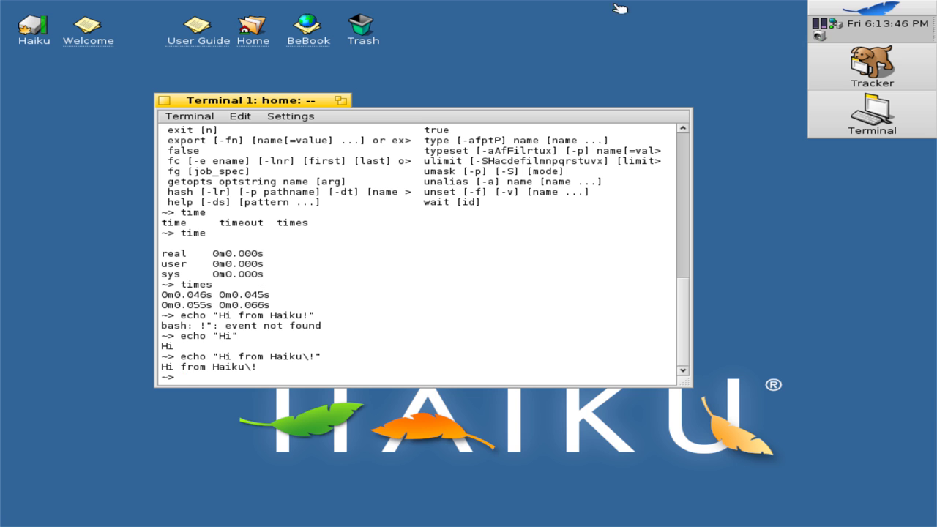
Step: Review the built-in commands in the help output and the results of the commands run so far
{"action": "scroll", "coordinate": [241, 322], "scroll_direction": "up", "scroll_amount": 1}
{"action": "scroll", "coordinate": [241, 322], "scroll_direction": "up", "scroll_amount": 8}
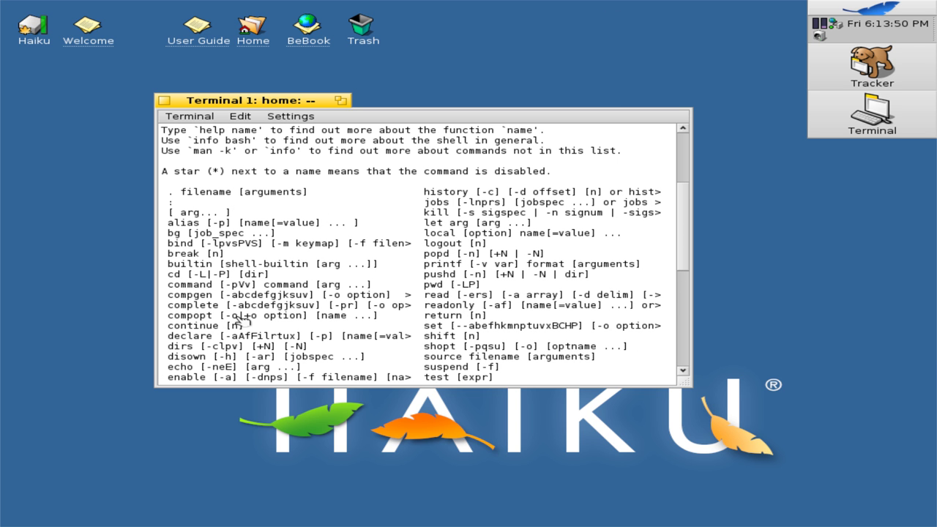
{"action": "scroll", "coordinate": [239, 320], "scroll_direction": "up", "scroll_amount": 3}
{"action": "scroll", "coordinate": [241, 319], "scroll_direction": "down", "scroll_amount": 3}
{"action": "scroll", "coordinate": [242, 320], "scroll_direction": "down", "scroll_amount": 3}
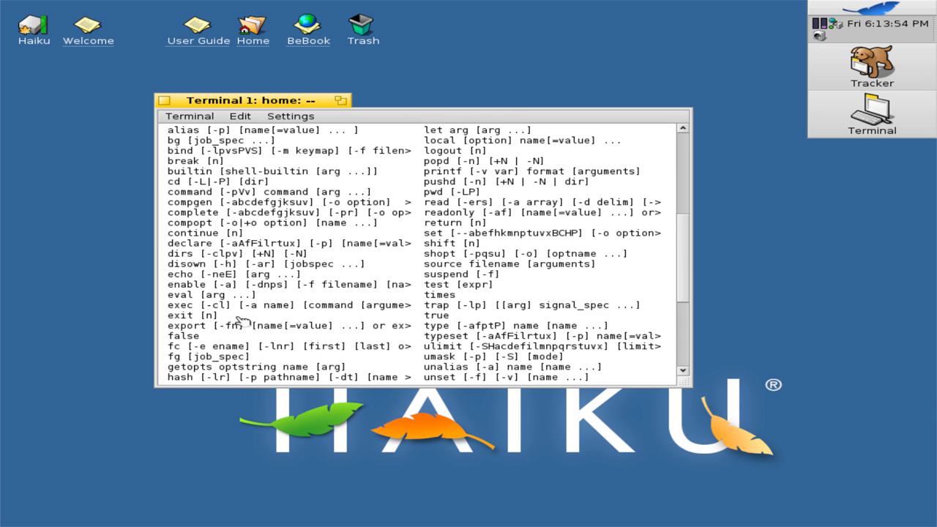
{"action": "scroll", "coordinate": [240, 320], "scroll_direction": "down", "scroll_amount": 2}
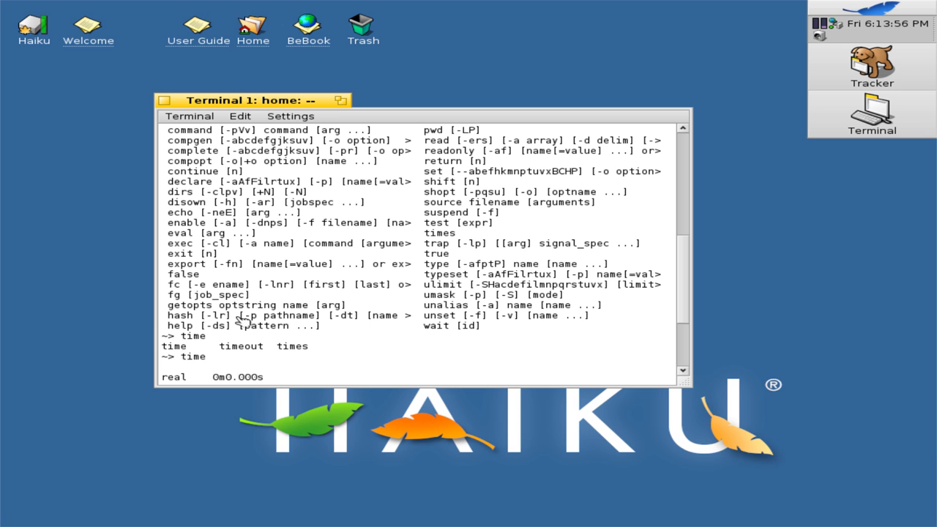
{"action": "scroll", "coordinate": [241, 320], "scroll_direction": "down", "scroll_amount": 1}
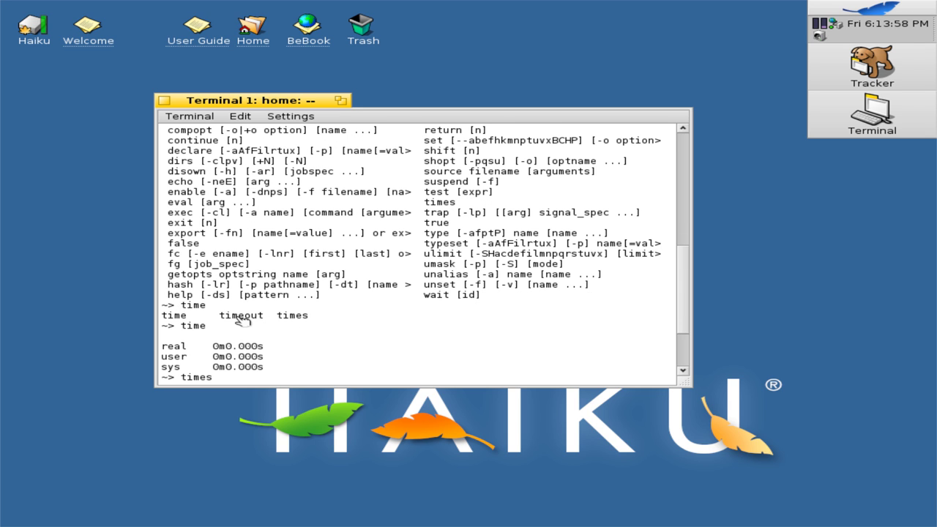
{"action": "scroll", "coordinate": [242, 319], "scroll_direction": "down", "scroll_amount": 3}
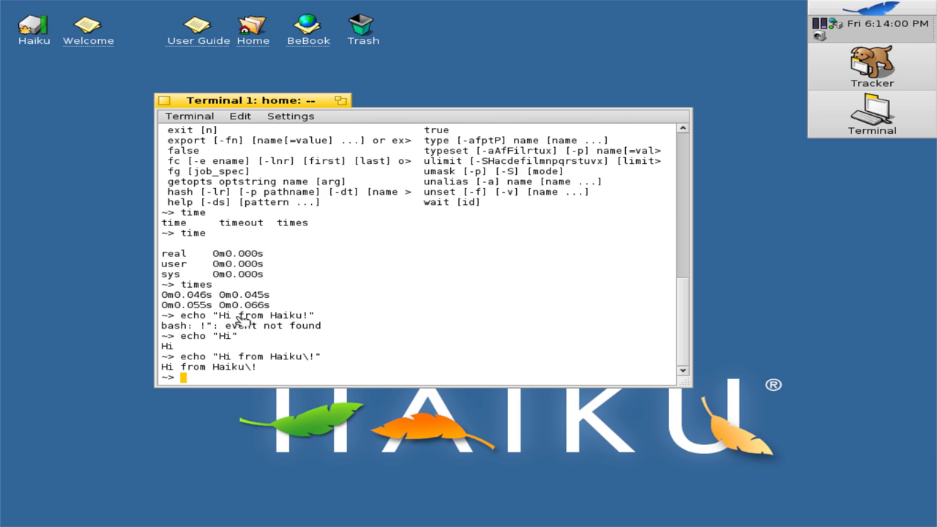
Step: List the contents of the home directory, the root directory / and /bin/ with ls
{"action": "type", "text": "ls"}
{"action": "key", "text": "Return"}
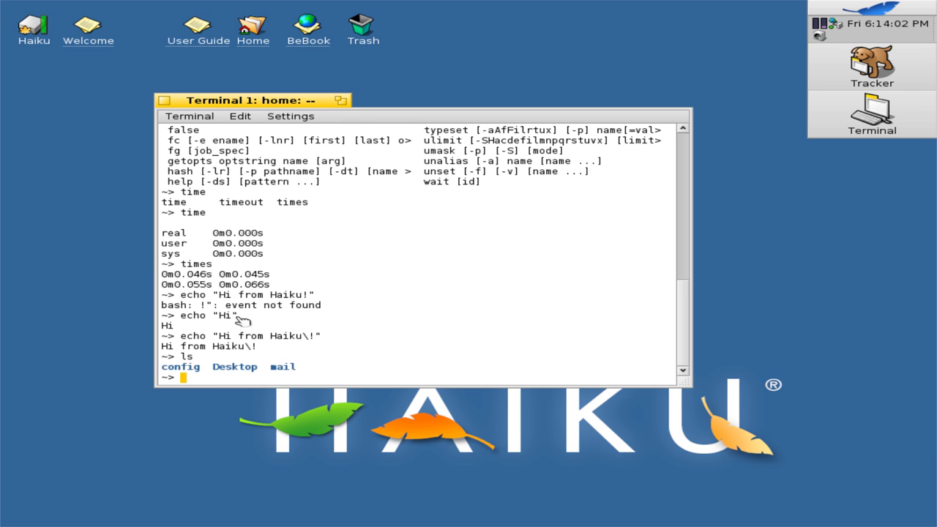
{"action": "type", "text": "ls /"}
{"action": "key", "text": "Return"}
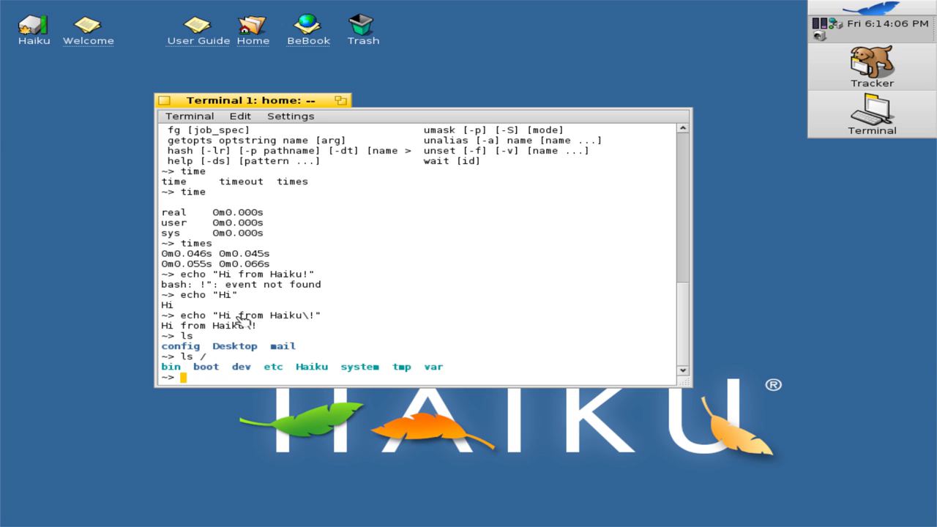
{"action": "type", "text": "ls /bin/"}
{"action": "key", "text": "Return"}
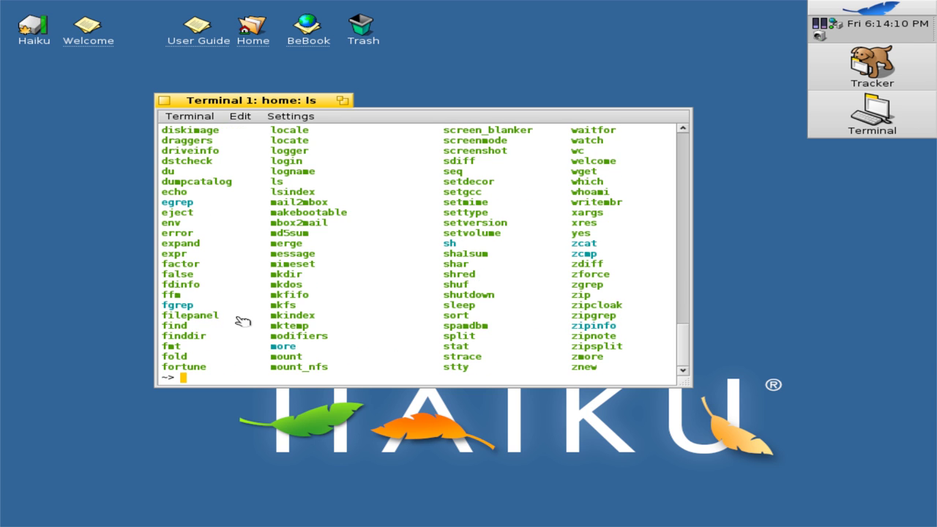
Step: Examine the full /bin/ listing in the Terminal output for the available command-line programs
{"action": "scroll", "coordinate": [243, 320], "scroll_direction": "up", "scroll_amount": 15}
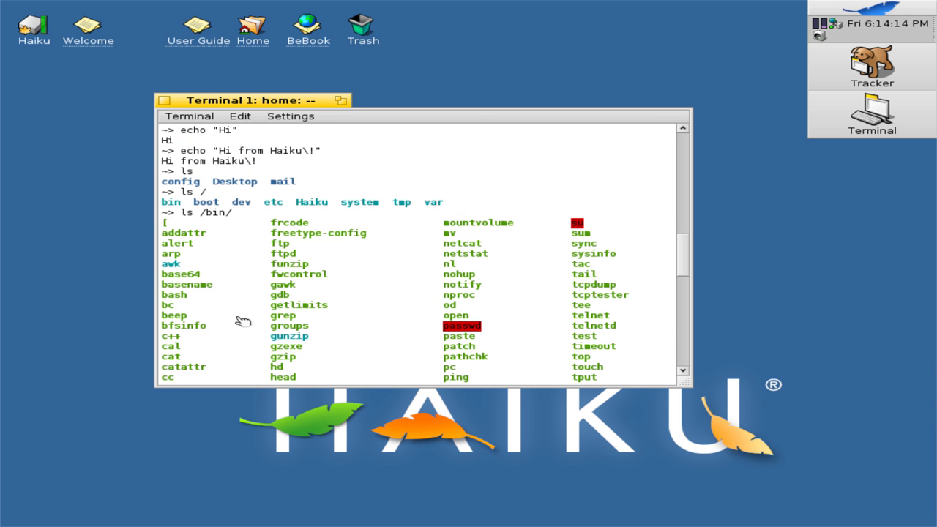
{"action": "scroll", "coordinate": [243, 320], "scroll_direction": "down", "scroll_amount": 2}
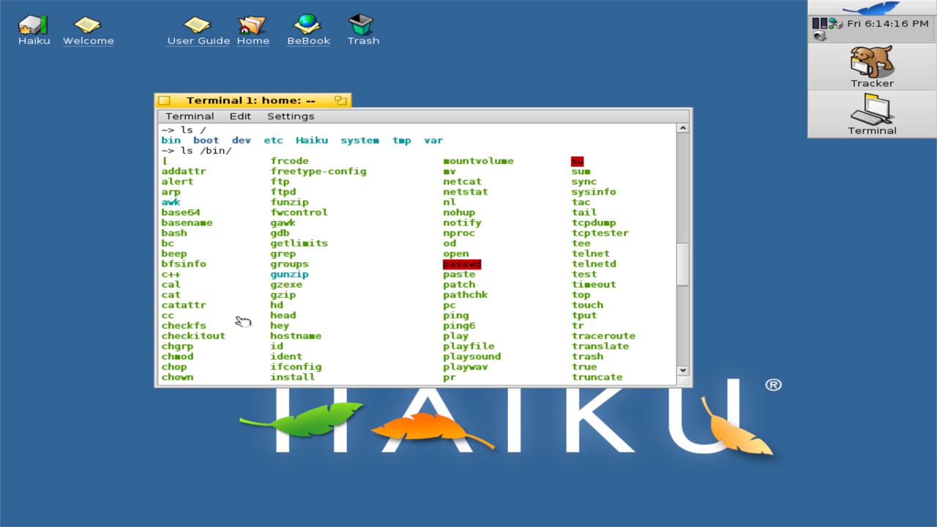
{"action": "scroll", "coordinate": [243, 320], "scroll_direction": "down", "scroll_amount": 2}
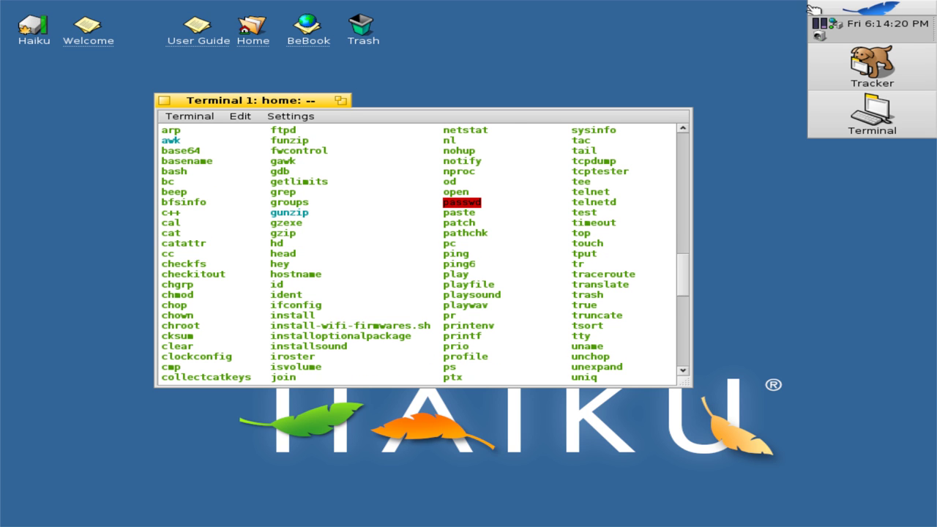
{"action": "scroll", "coordinate": [432, 278], "scroll_direction": "down", "scroll_amount": 3}
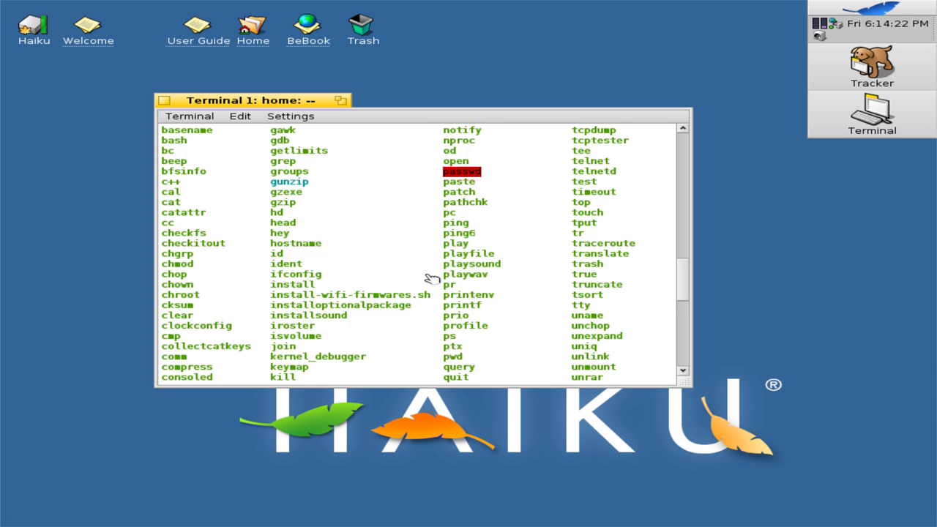
{"action": "scroll", "coordinate": [432, 279], "scroll_direction": "down", "scroll_amount": 4}
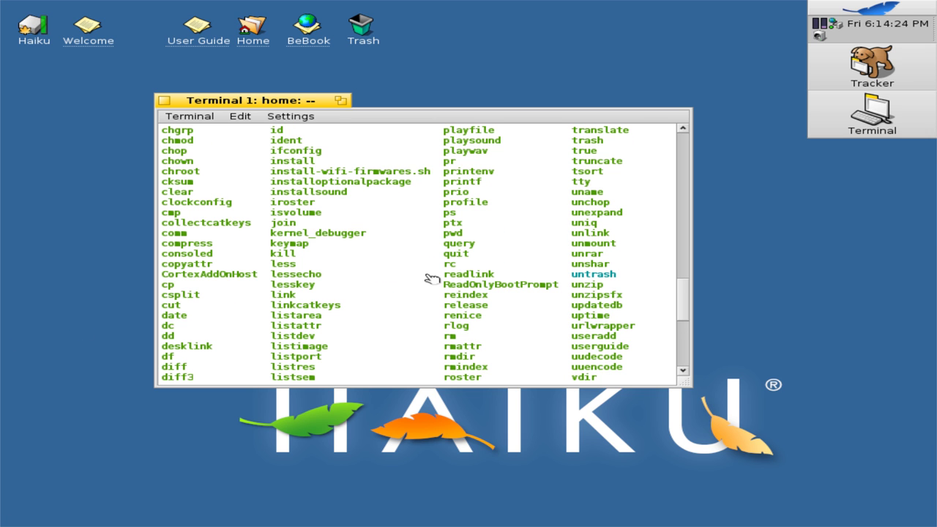
{"action": "scroll", "coordinate": [432, 278], "scroll_direction": "down", "scroll_amount": 5}
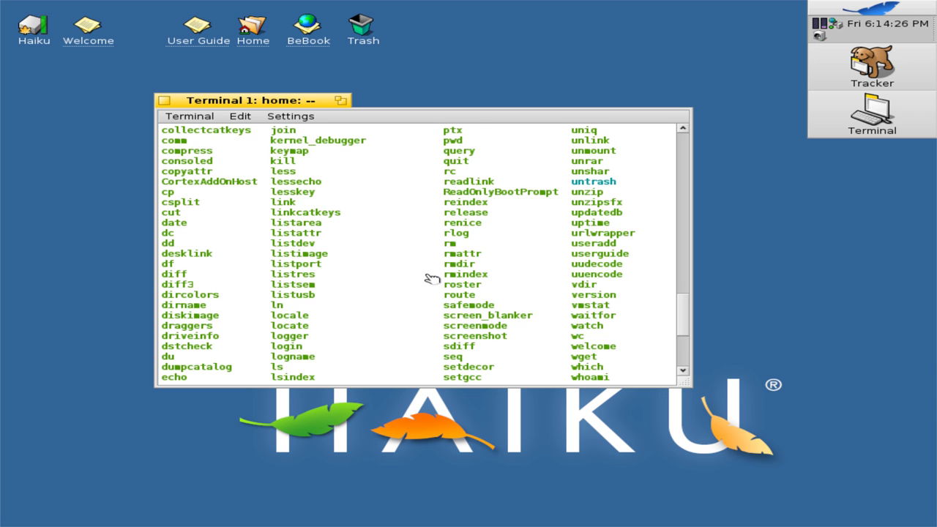
{"action": "scroll", "coordinate": [432, 278], "scroll_direction": "down", "scroll_amount": 2}
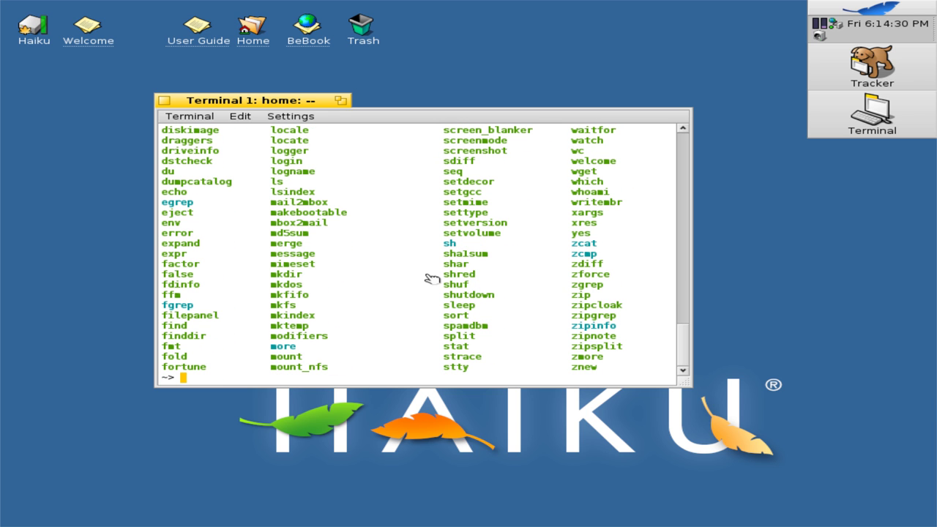
{"action": "scroll", "coordinate": [300, 160], "scroll_direction": "up", "scroll_amount": 6}
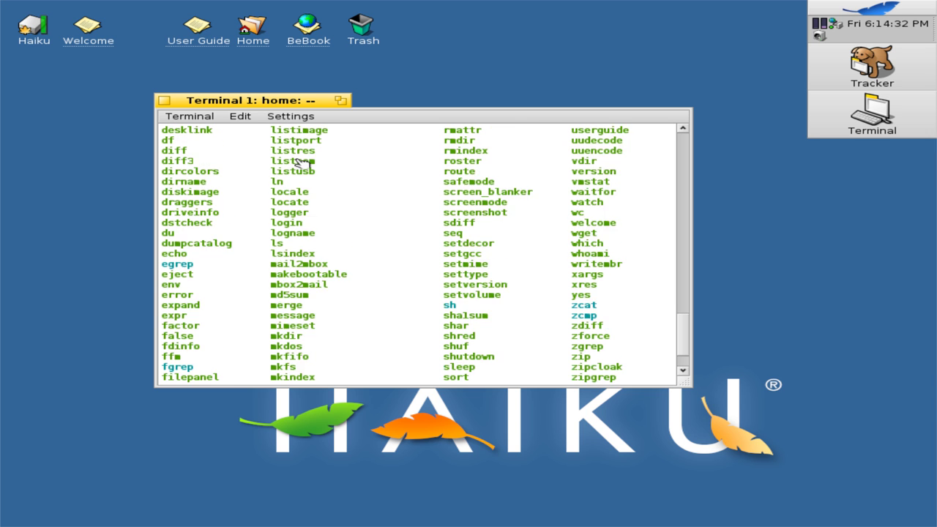
Step: List the contents of the /etc/ directory with ls
{"action": "scroll", "coordinate": [300, 161], "scroll_direction": "down", "scroll_amount": 6}
{"action": "type", "text": "ls /etc/"}
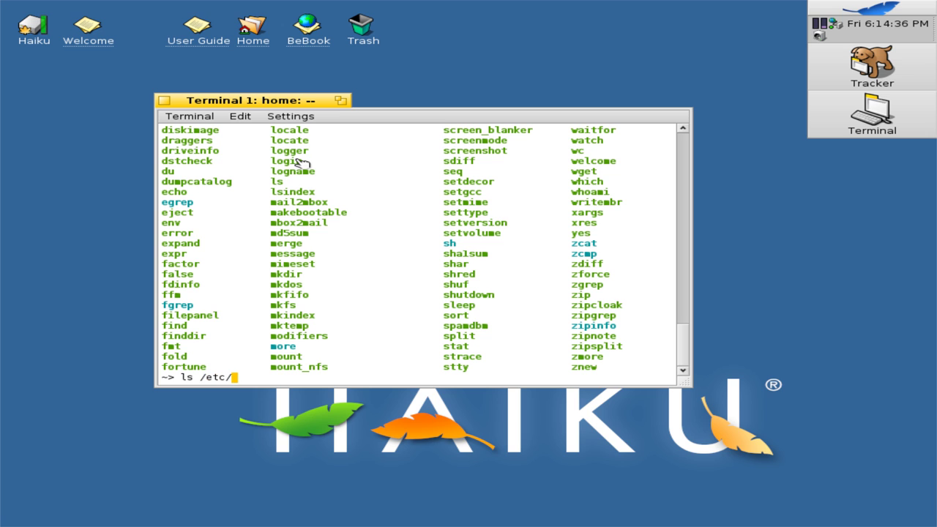
{"action": "key", "text": "Return"}
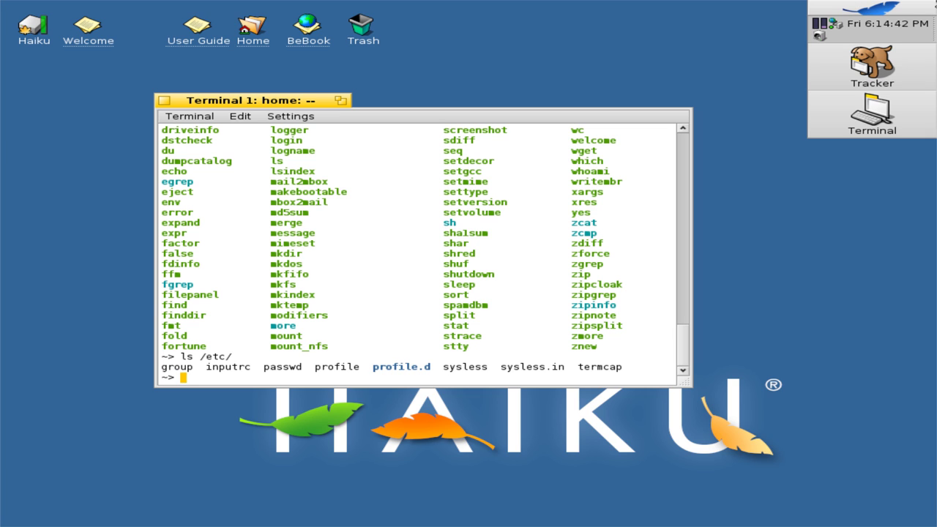
Step: Hide all Terminal windows so that only the desktop is showing
{"action": "left_click", "coordinate": [861, 130]}
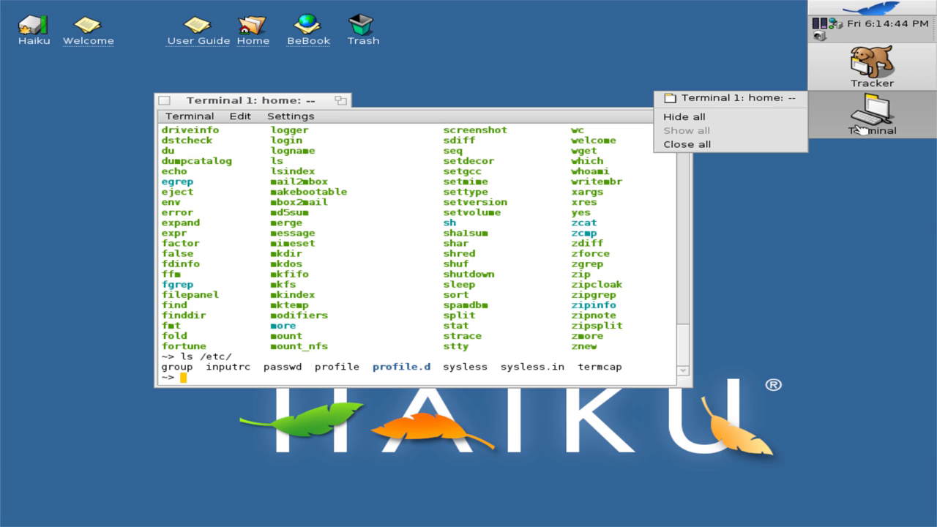
{"action": "left_click", "coordinate": [736, 116]}
{"action": "left_click", "coordinate": [824, 107]}
{"action": "left_click", "coordinate": [785, 120]}
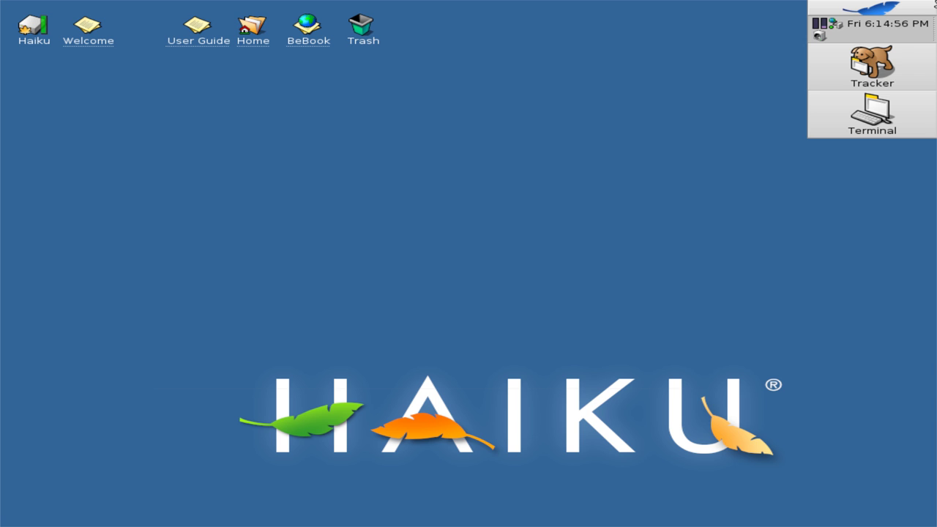
Step: Launch BePDF from the BePDF folder inside apps on the Haiku volume
{"action": "right_click", "coordinate": [701, 106]}
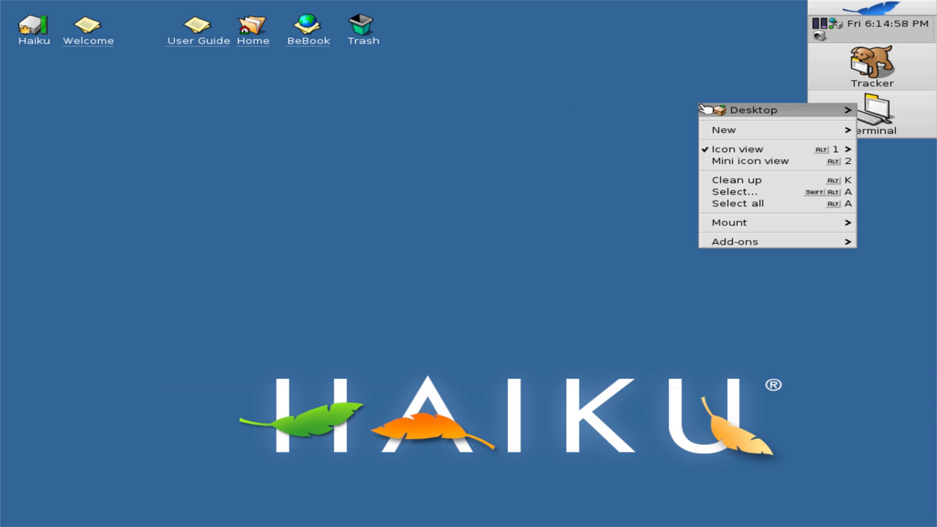
{"action": "mouse_move", "coordinate": [704, 108]}
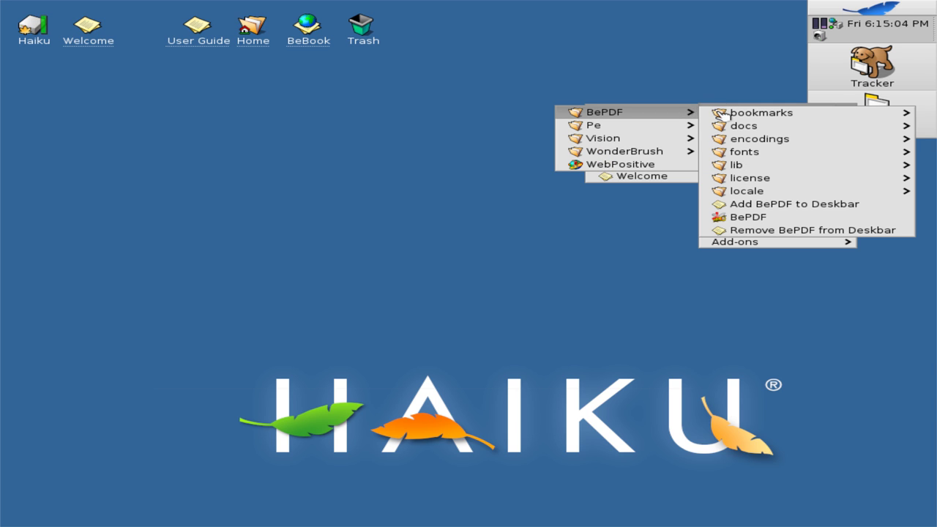
{"action": "left_click", "coordinate": [755, 216]}
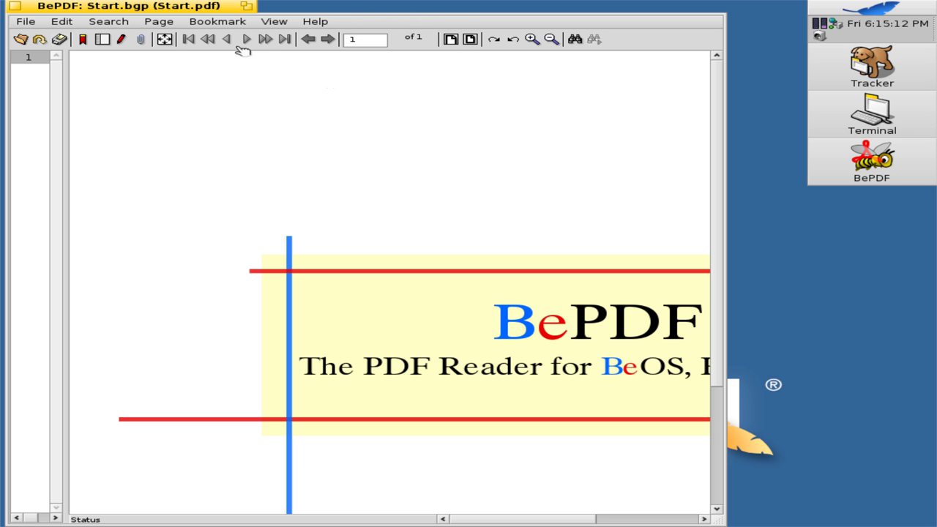
Step: Show the BePDF start document in fullscreen, look over its page, and return to the windowed view
{"action": "left_click", "coordinate": [265, 24]}
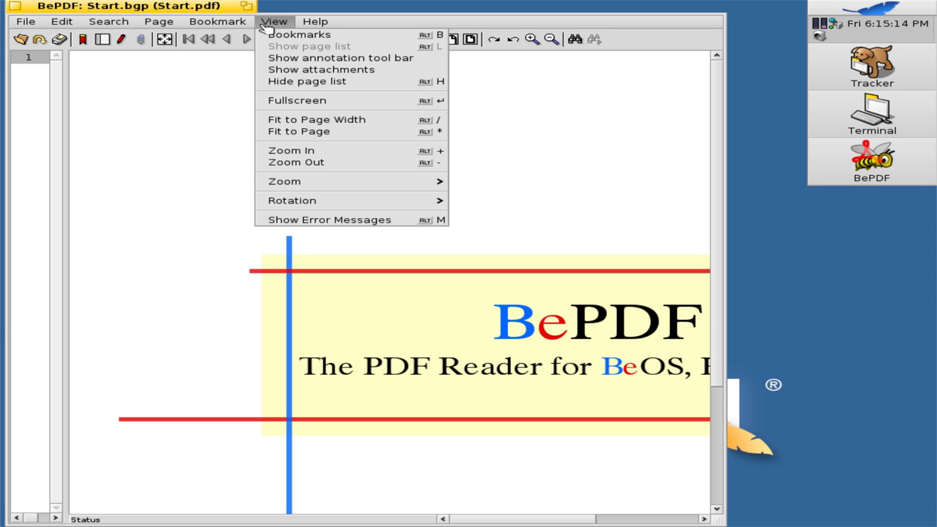
{"action": "left_click", "coordinate": [299, 102]}
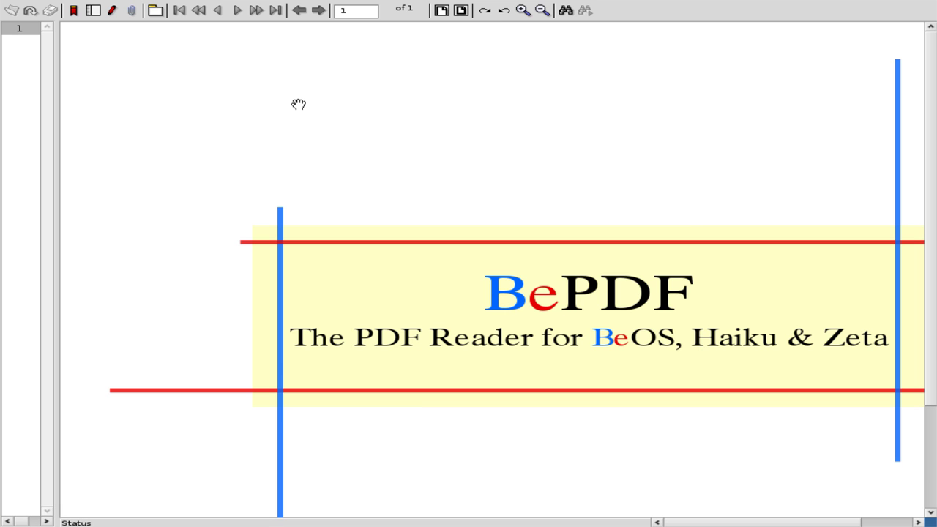
{"action": "key", "text": "Escape"}
{"action": "key", "text": "alt+f"}
{"action": "scroll", "coordinate": [299, 104], "scroll_direction": "right", "scroll_amount": 3}
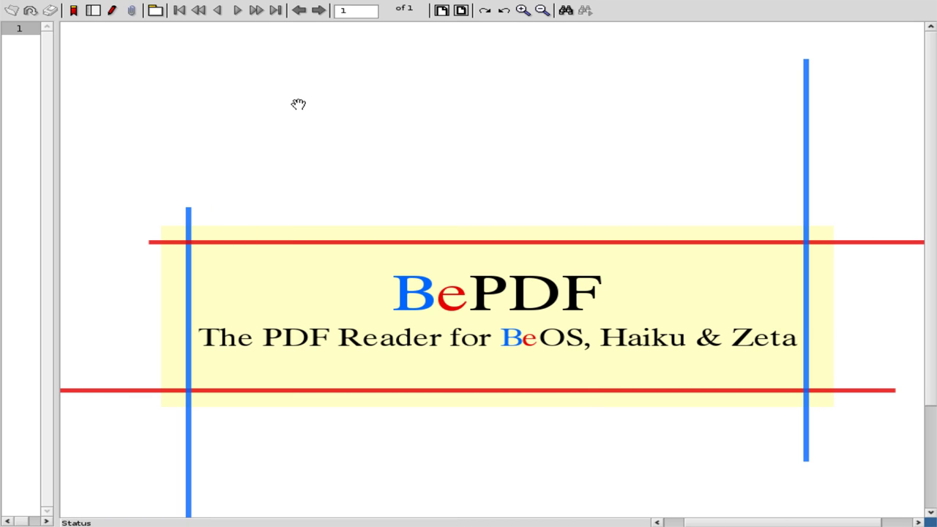
{"action": "scroll", "coordinate": [299, 104], "scroll_direction": "down", "scroll_amount": 5}
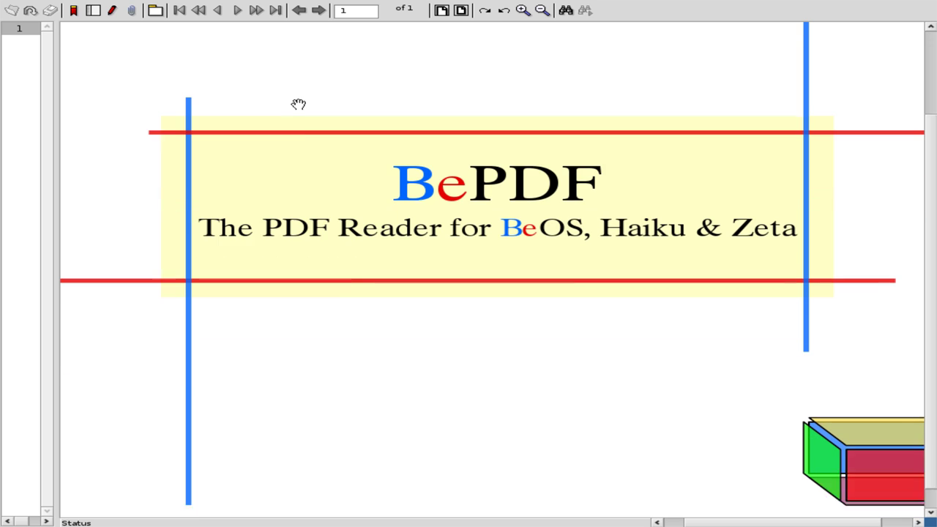
{"action": "scroll", "coordinate": [299, 104], "scroll_direction": "right", "scroll_amount": 4}
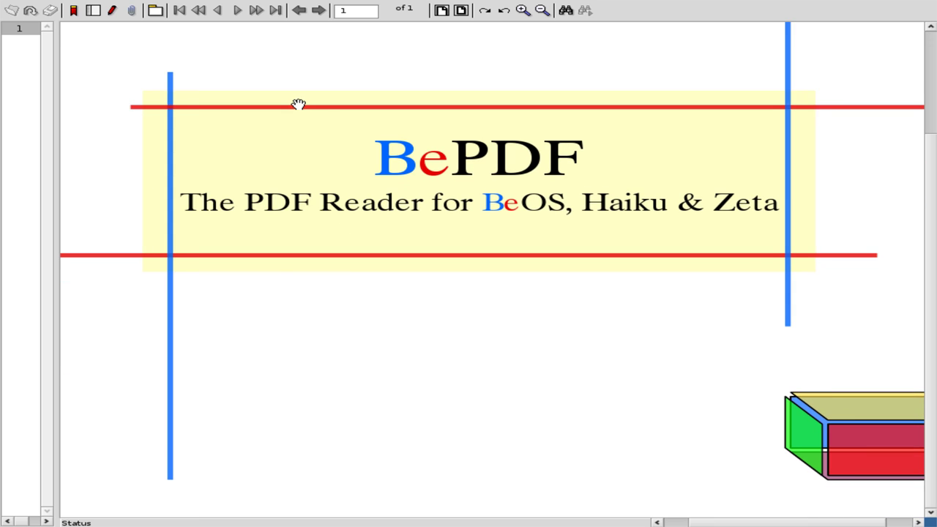
{"action": "scroll", "coordinate": [298, 103], "scroll_direction": "up", "scroll_amount": 5}
{"action": "scroll", "coordinate": [299, 104], "scroll_direction": "left", "scroll_amount": 5}
{"action": "scroll", "coordinate": [299, 104], "scroll_direction": "left", "scroll_amount": 3}
{"action": "key", "text": "alt+f"}
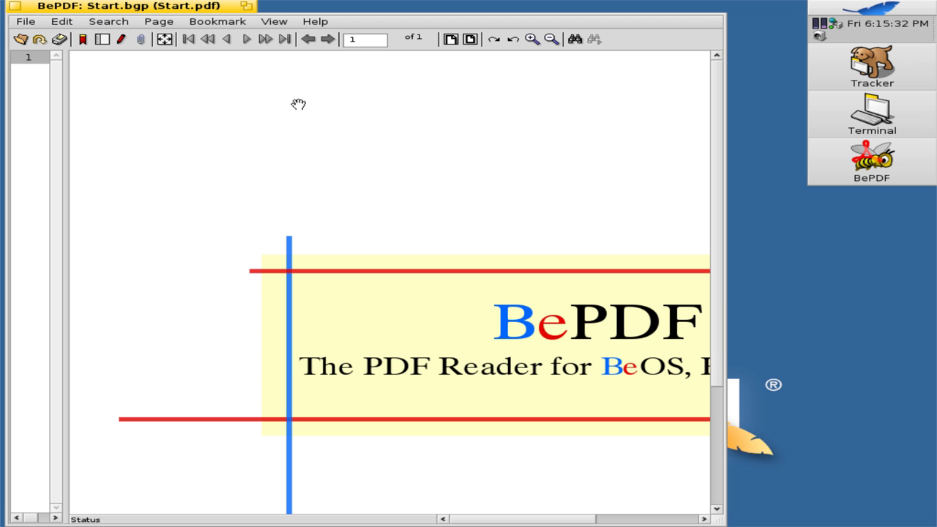
Step: Open the BePDF help documentation and go to the page labelled 24 in the page list
{"action": "left_click", "coordinate": [313, 26]}
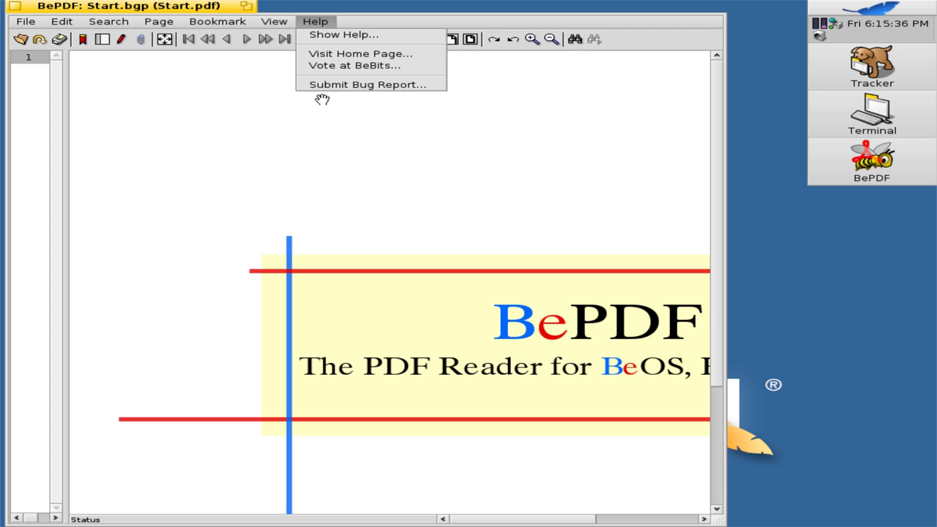
{"action": "left_click", "coordinate": [320, 36]}
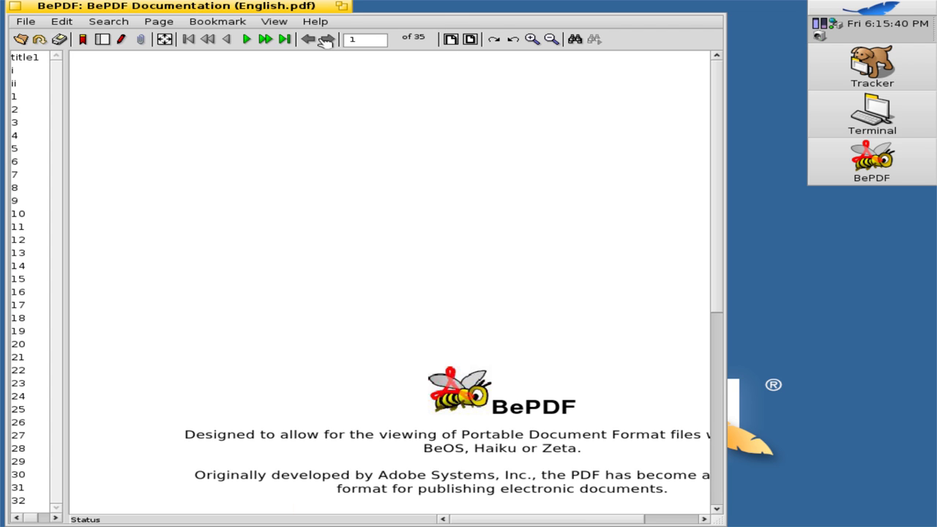
{"action": "left_click", "coordinate": [24, 396]}
{"action": "left_click", "coordinate": [289, 344]}
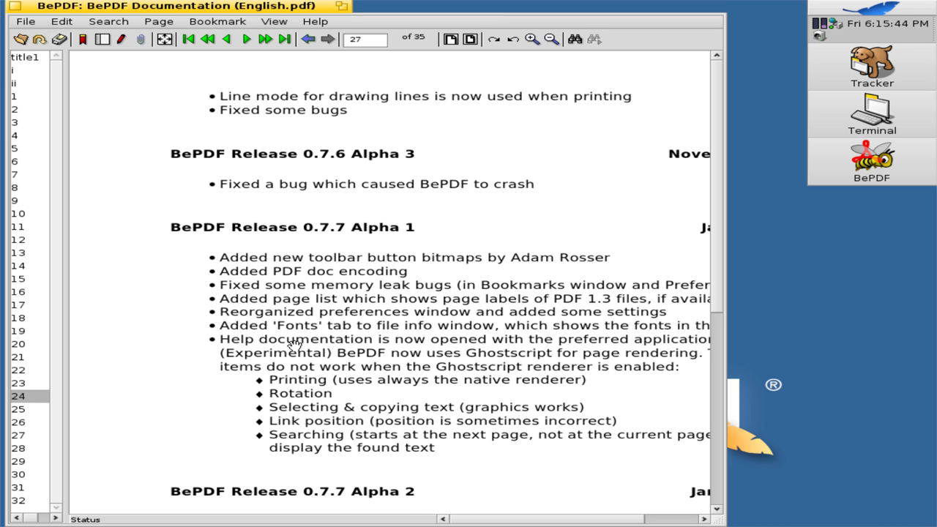
Step: Read the version and licence information in About BePDF and close it
{"action": "left_click", "coordinate": [26, 22]}
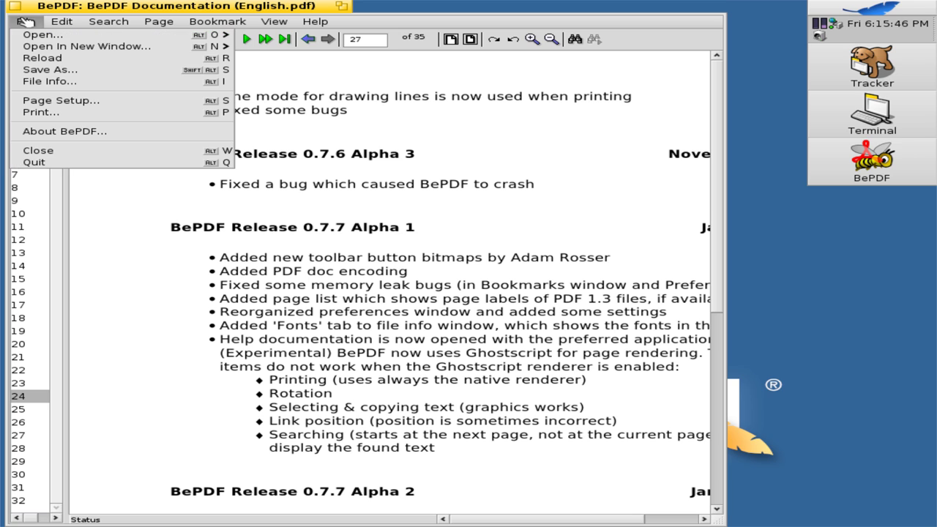
{"action": "left_click", "coordinate": [64, 131]}
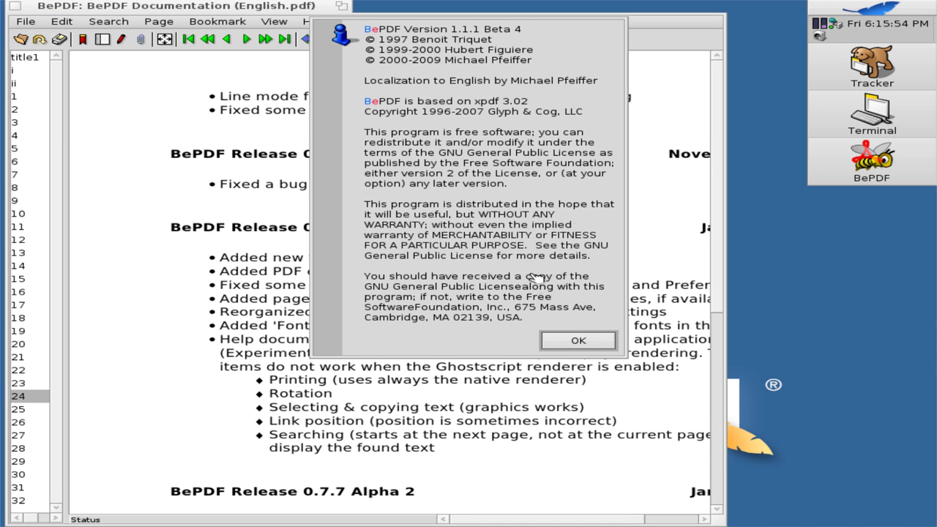
{"action": "left_click", "coordinate": [554, 335]}
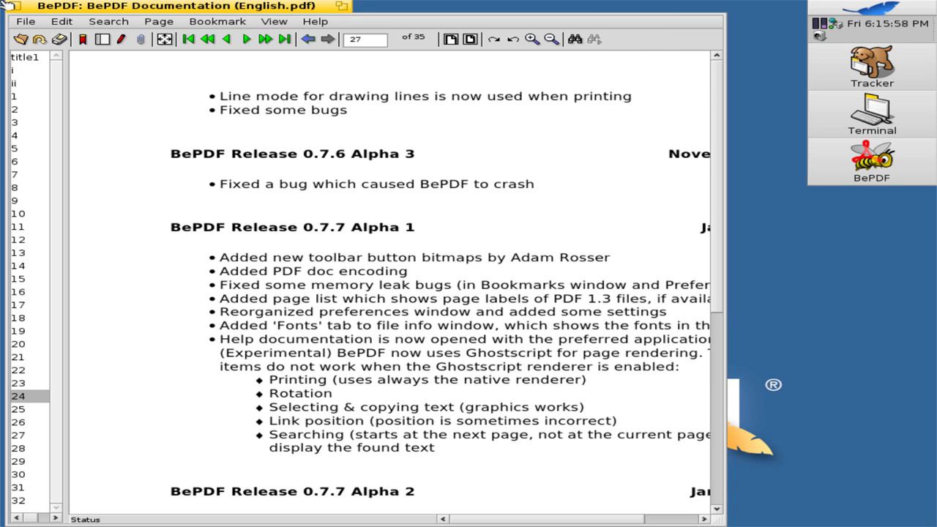
Step: Quit BePDF and return to the empty desktop
{"action": "left_click", "coordinate": [28, 22]}
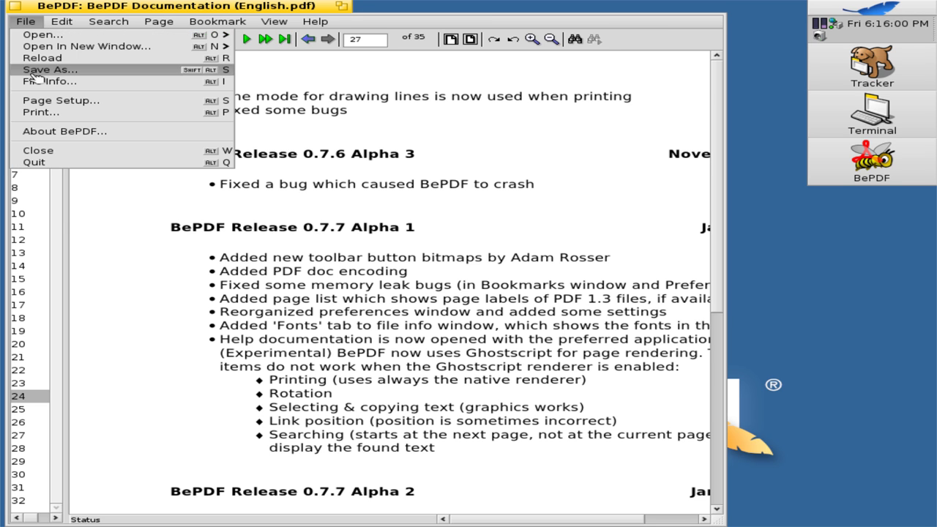
{"action": "left_click", "coordinate": [83, 162]}
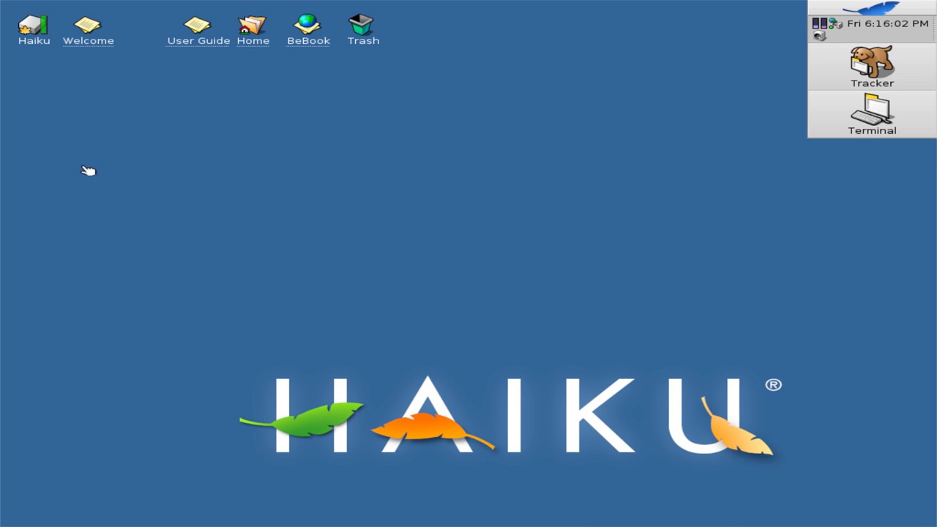
{"action": "key", "text": "ctrl+Escape"}
{"action": "left_click", "coordinate": [601, 5]}
Step: Browse the Pe folder inside apps on the Haiku volume and try to launch the Pe editor
{"action": "right_click", "coordinate": [532, 128]}
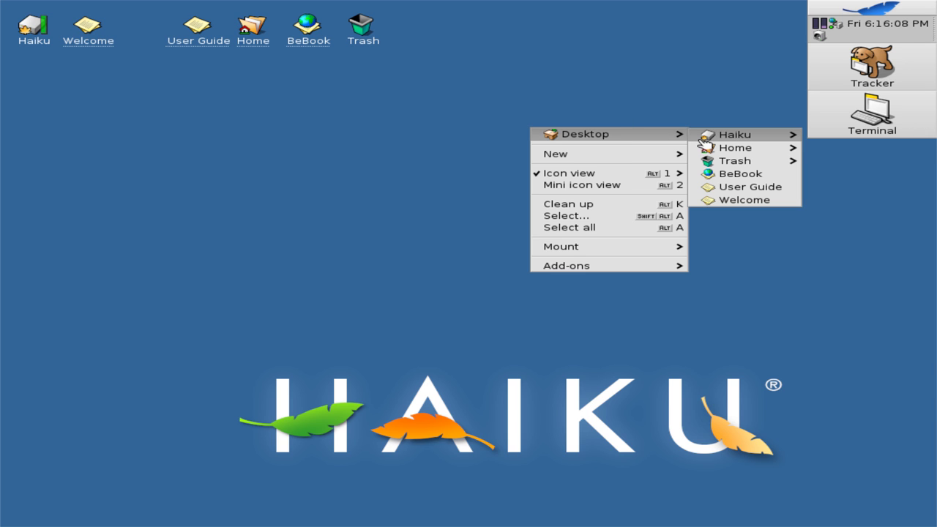
{"action": "mouse_move", "coordinate": [704, 144]}
{"action": "mouse_move", "coordinate": [621, 143]}
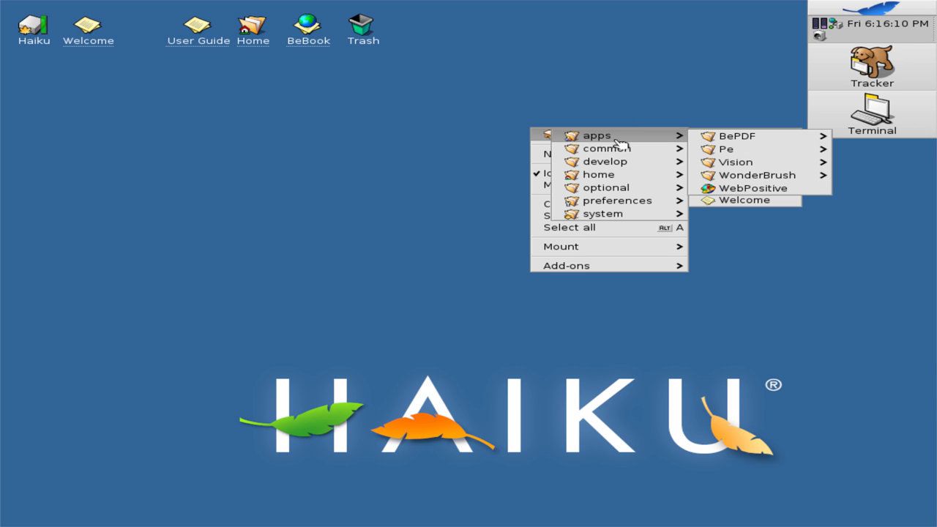
{"action": "mouse_move", "coordinate": [744, 142]}
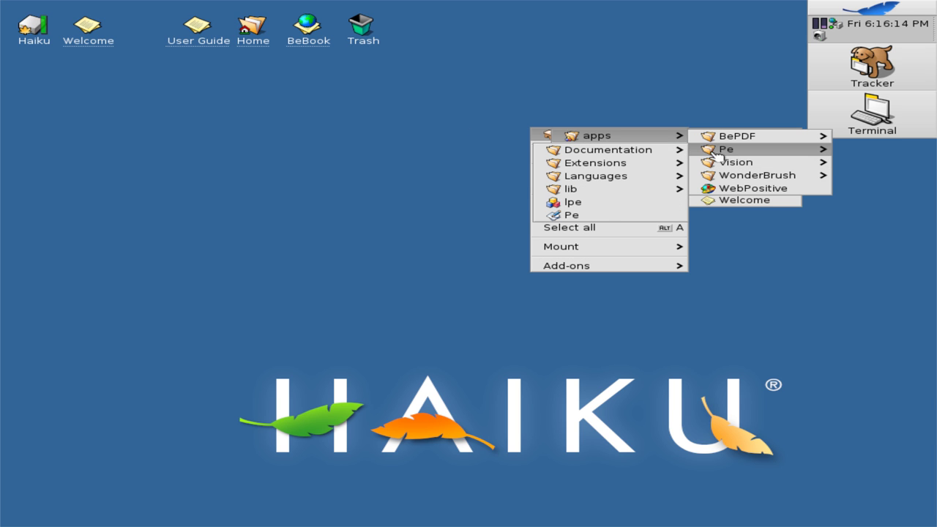
{"action": "mouse_move", "coordinate": [649, 160]}
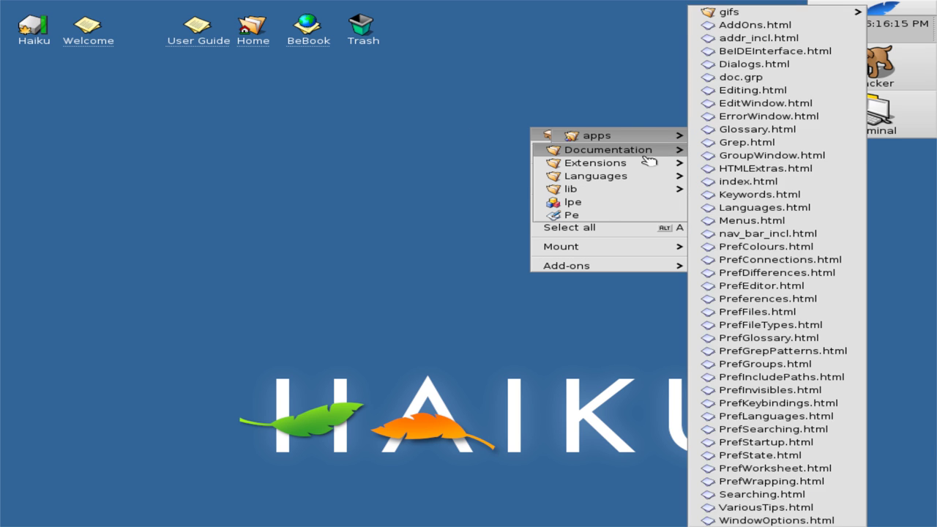
{"action": "left_click", "coordinate": [628, 209]}
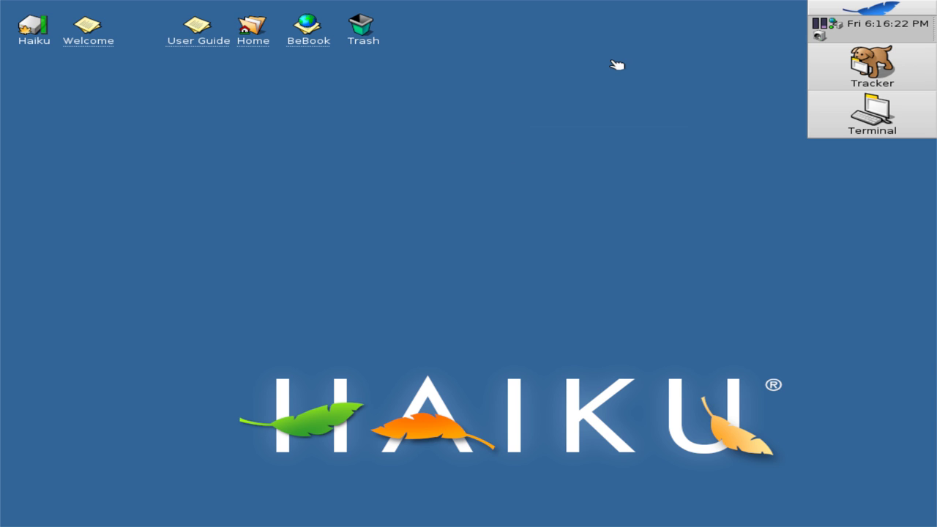
Step: Launch the Pe editor from the apps/Pe folder on the Haiku volume and show its About information
{"action": "right_click", "coordinate": [599, 120]}
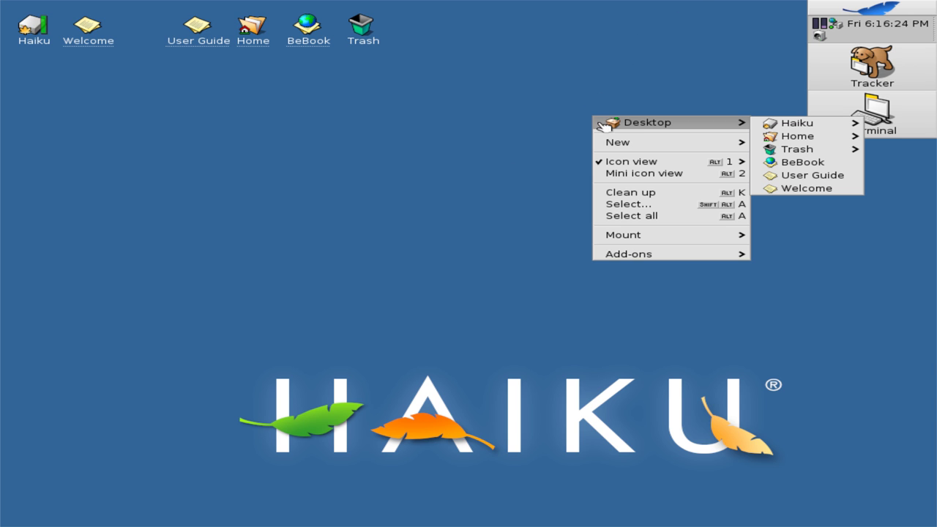
{"action": "mouse_move", "coordinate": [814, 126]}
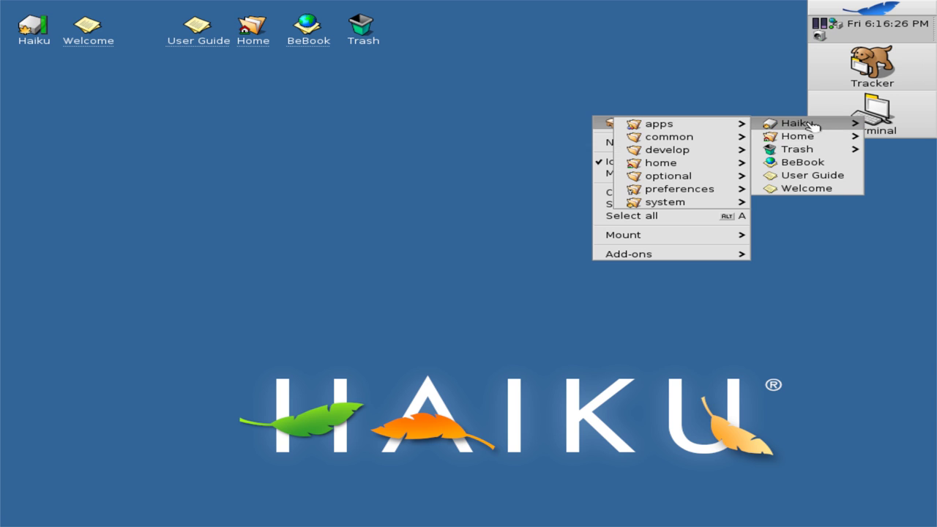
{"action": "mouse_move", "coordinate": [734, 141]}
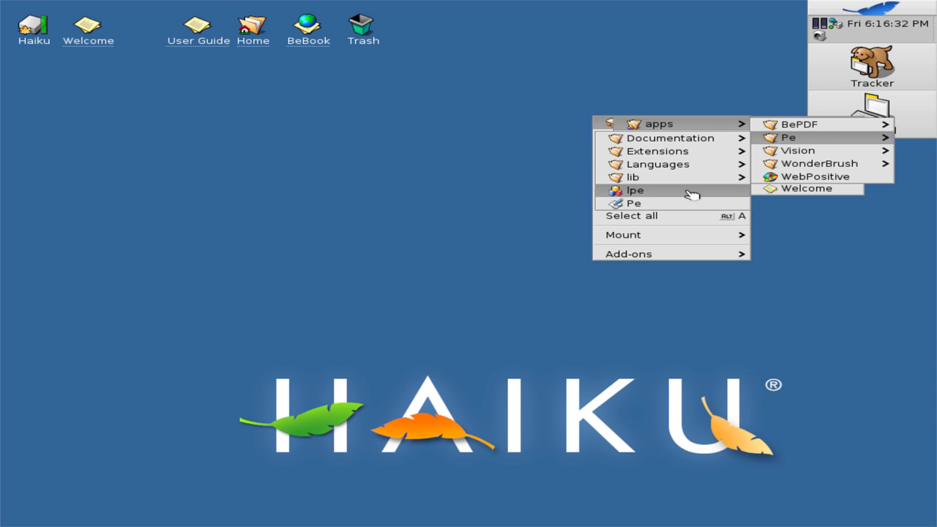
{"action": "left_click", "coordinate": [677, 205]}
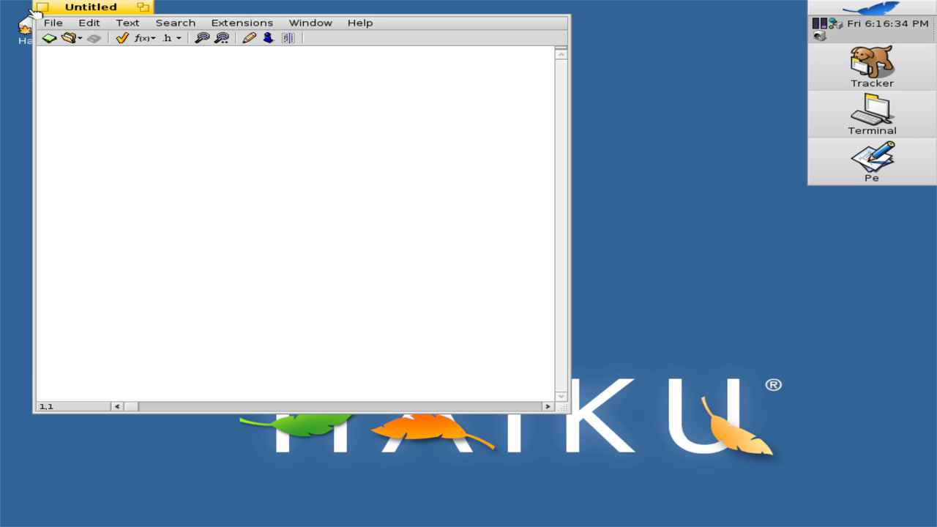
{"action": "left_click", "coordinate": [360, 24]}
{"action": "left_click", "coordinate": [361, 55]}
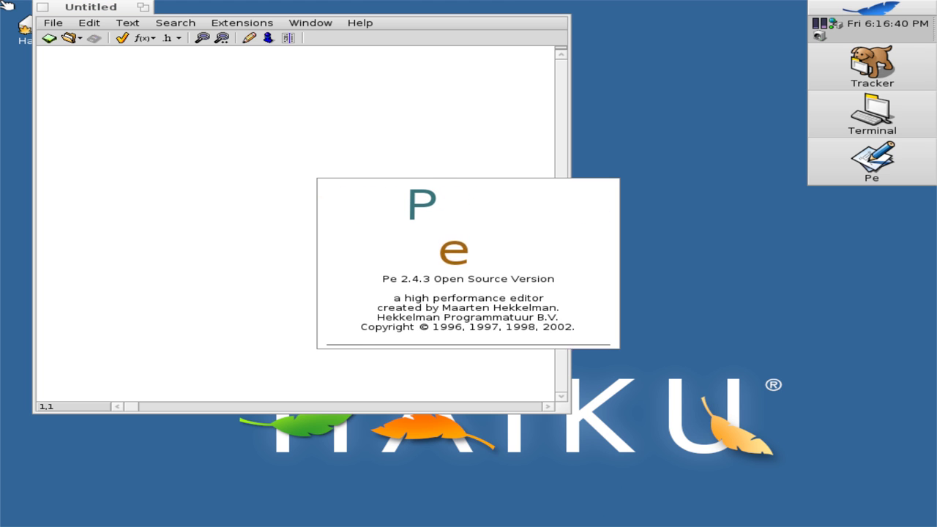
Step: Enter the text "Test" in the empty document and save it as Untitled in the home folder
{"action": "left_click", "coordinate": [168, 128]}
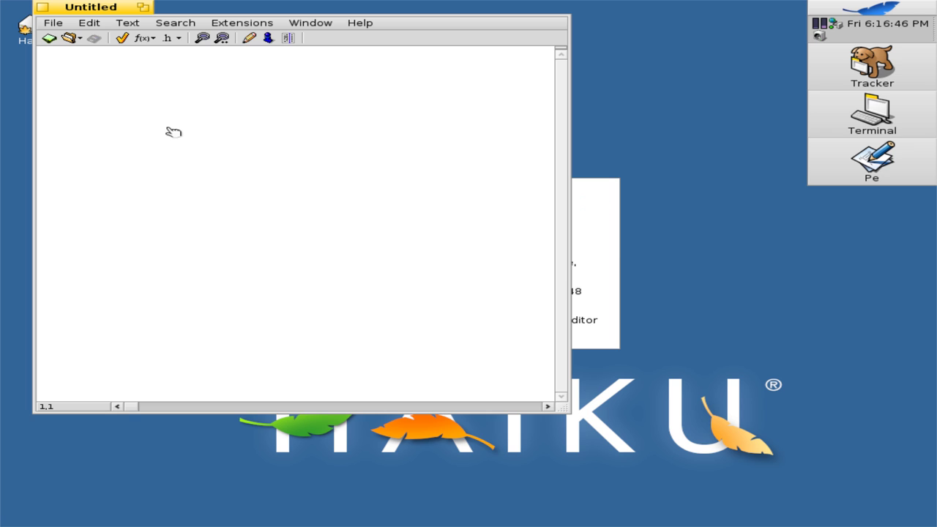
{"action": "type", "text": "Test"}
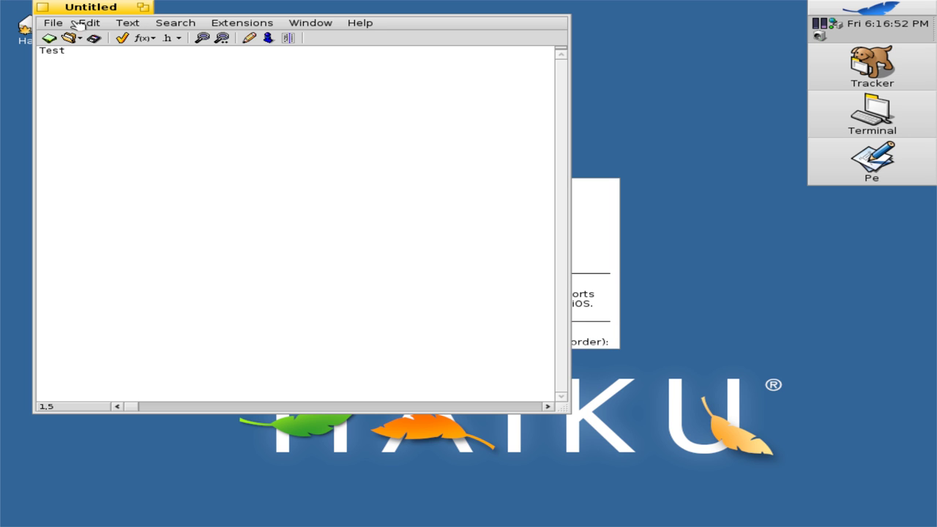
{"action": "left_click", "coordinate": [50, 25]}
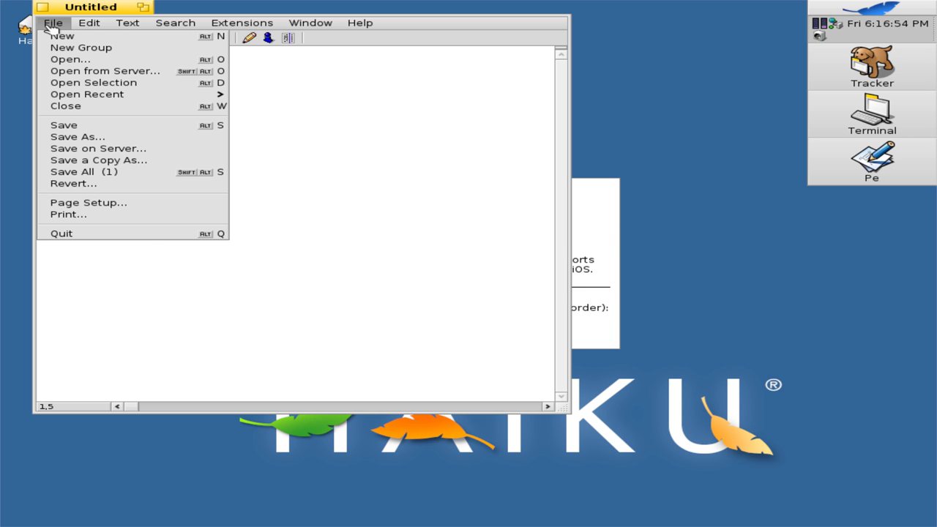
{"action": "mouse_move", "coordinate": [127, 23]}
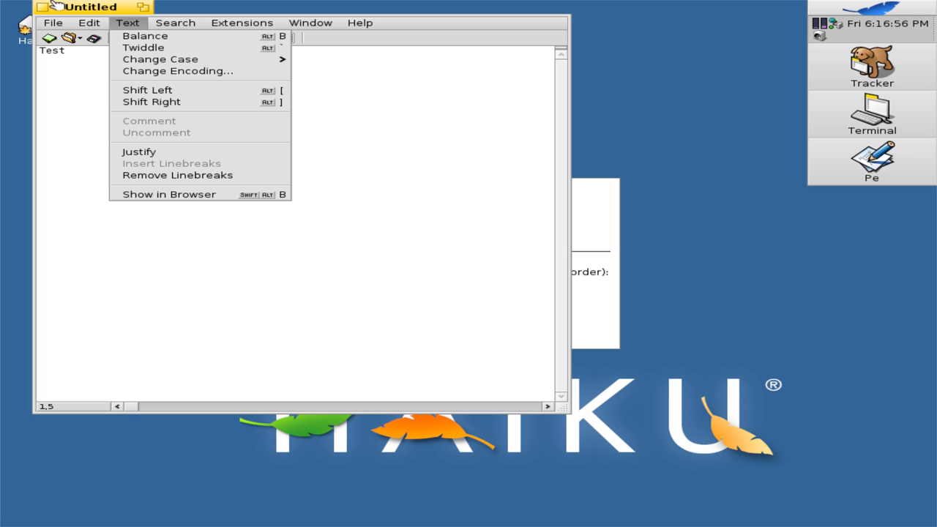
{"action": "mouse_move", "coordinate": [52, 23]}
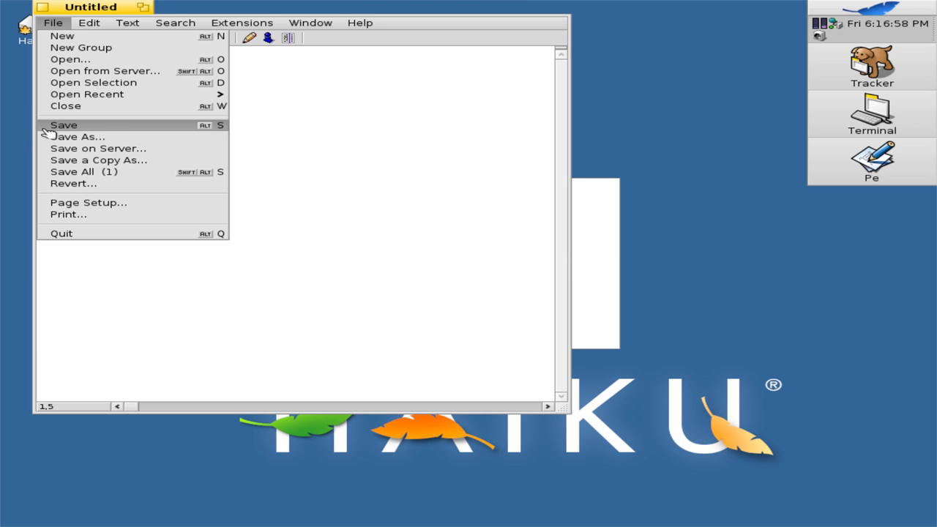
{"action": "left_click", "coordinate": [42, 129]}
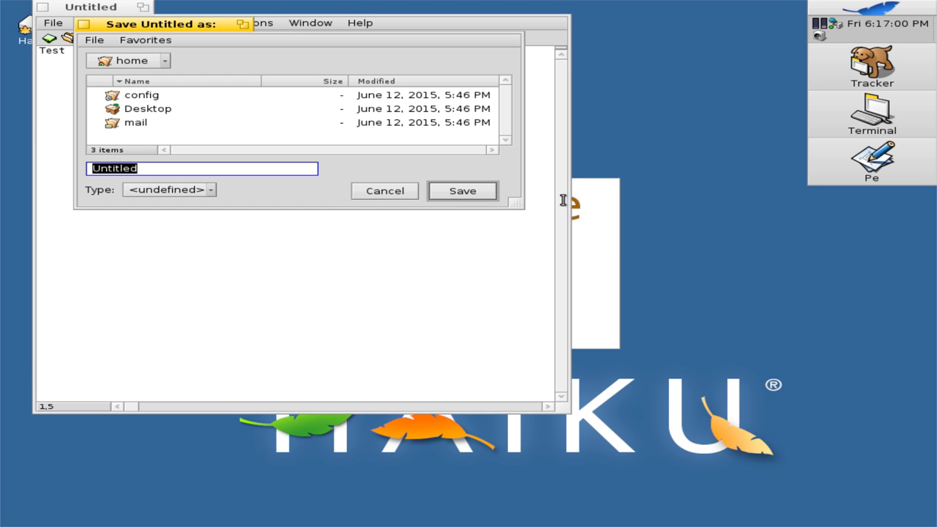
{"action": "left_click", "coordinate": [444, 189]}
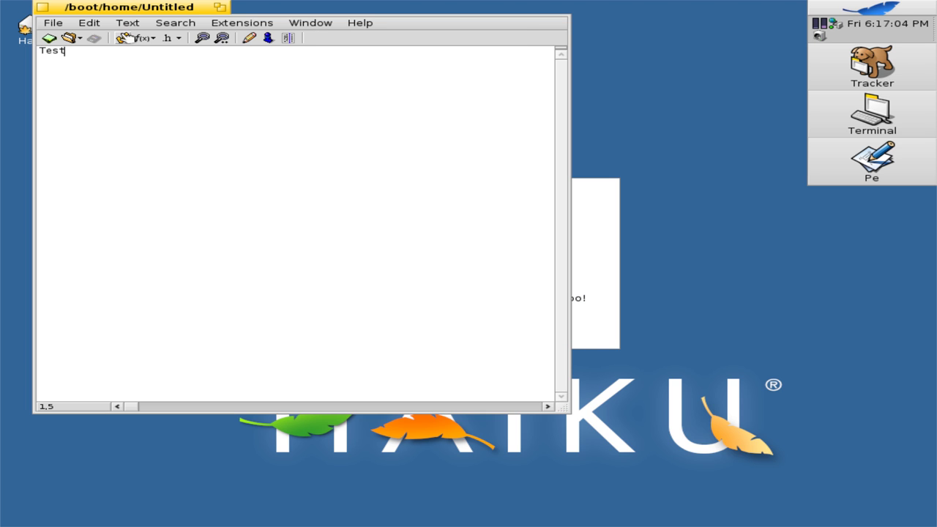
Step: Check the document's function list, run the Test line as a shell command and close the stderr window
{"action": "left_click", "coordinate": [120, 36]}
{"action": "left_click", "coordinate": [126, 37]}
{"action": "left_click", "coordinate": [144, 38]}
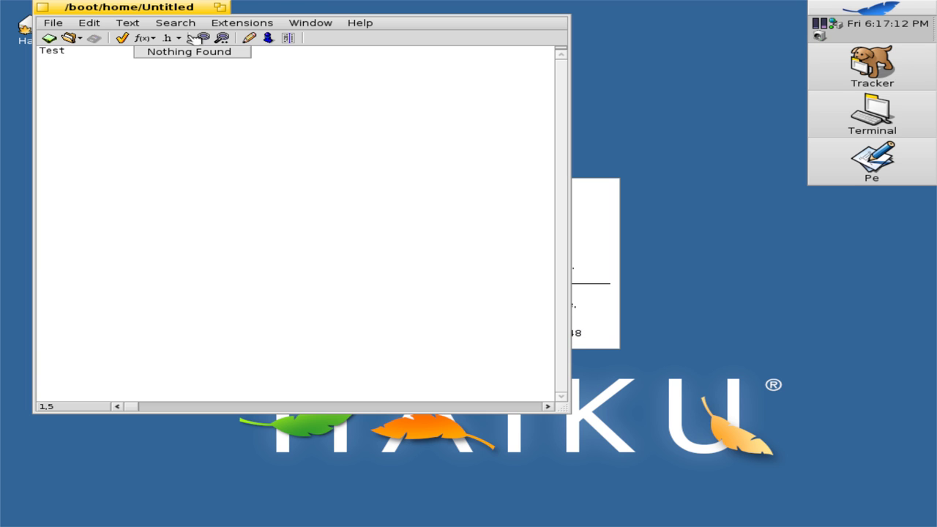
{"action": "left_click", "coordinate": [121, 38]}
{"action": "left_click", "coordinate": [122, 38]}
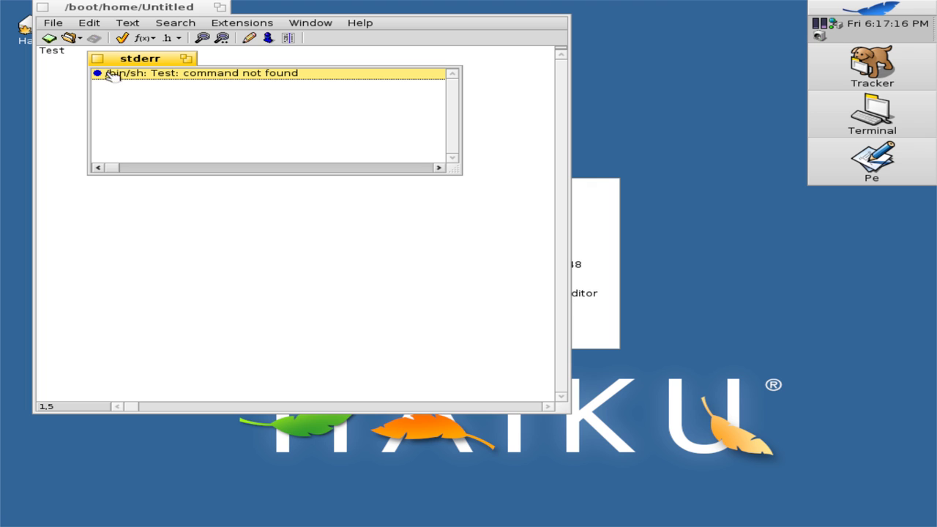
{"action": "left_click", "coordinate": [97, 59]}
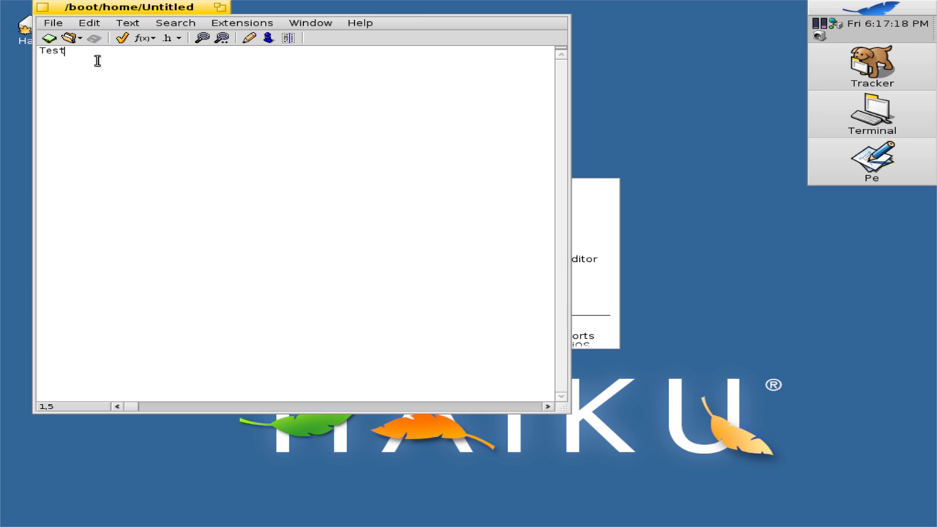
Step: Open Pe's Worksheet window, then close both it and the Untitled document to exit the editor
{"action": "left_click", "coordinate": [306, 23]}
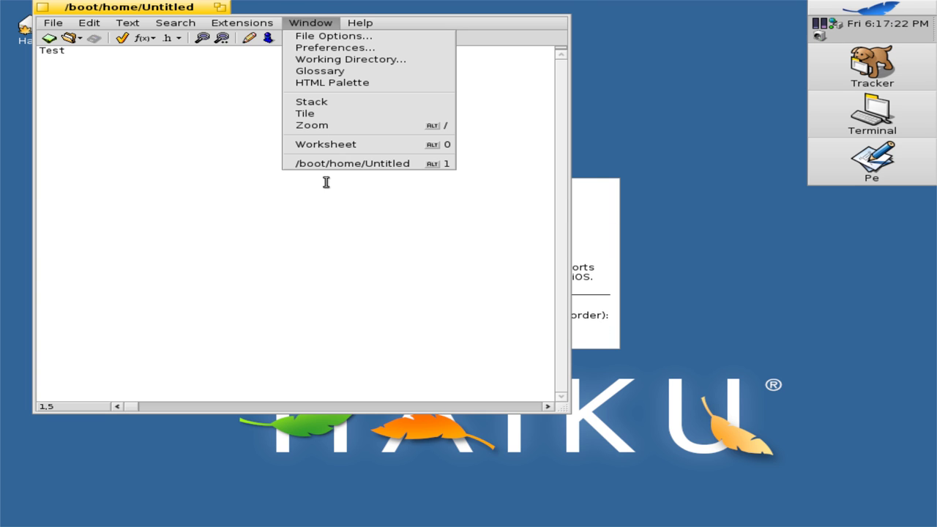
{"action": "left_click", "coordinate": [337, 145]}
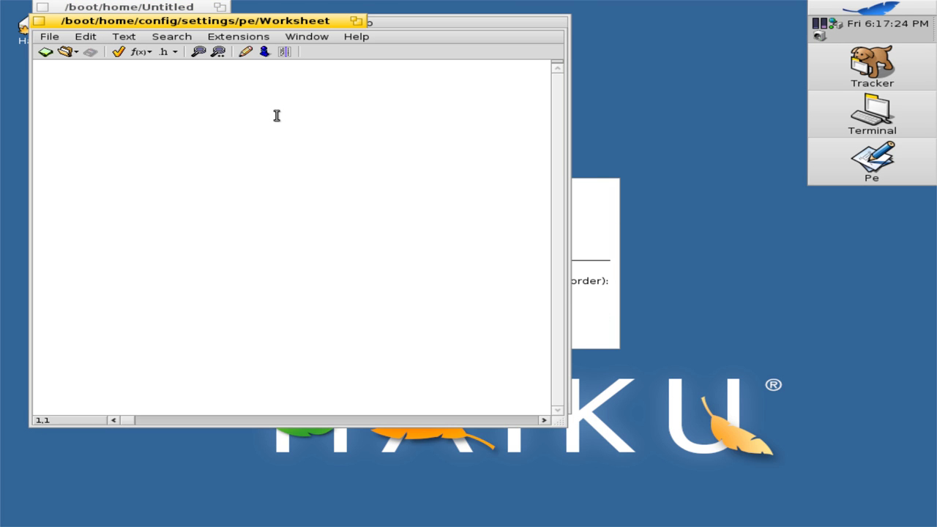
{"action": "left_click", "coordinate": [40, 22]}
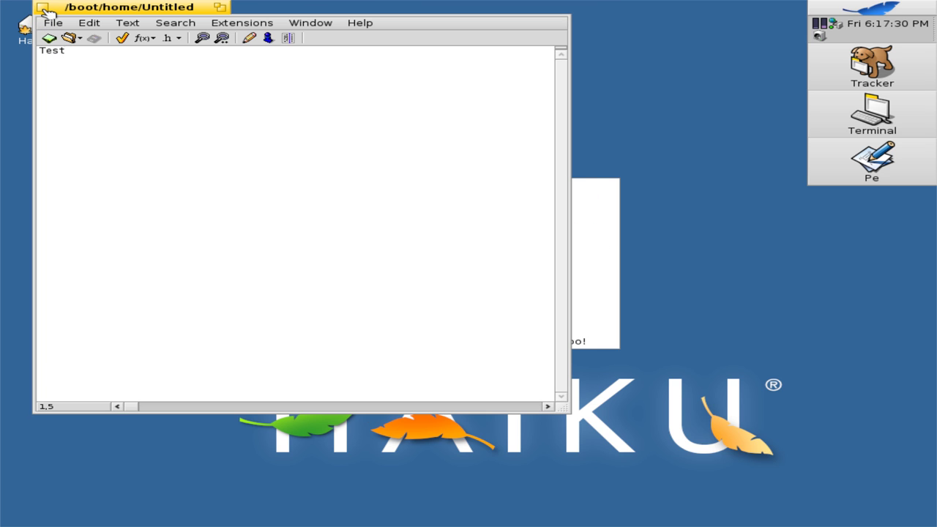
{"action": "left_click", "coordinate": [42, 8]}
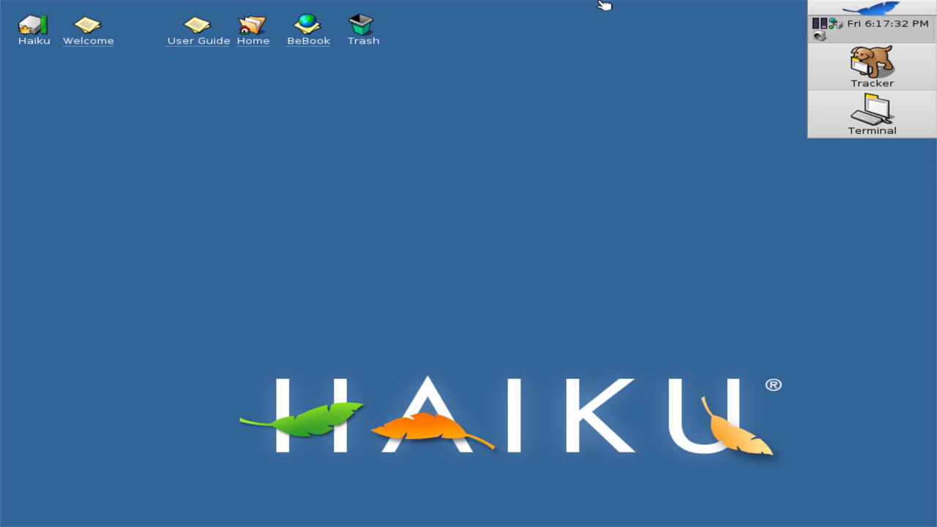
Step: Launch the Vision IRC client from the apps/Vision folder on the Haiku volume
{"action": "right_click", "coordinate": [524, 130]}
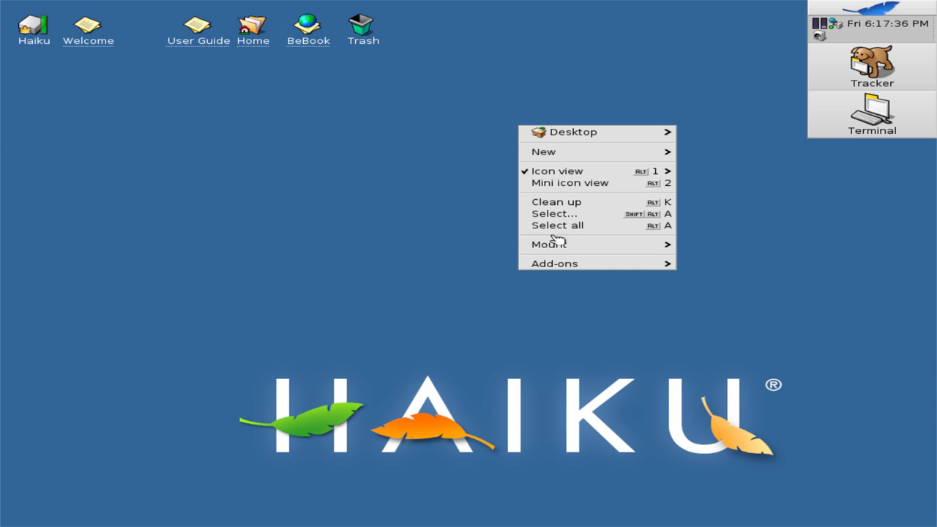
{"action": "mouse_move", "coordinate": [553, 243]}
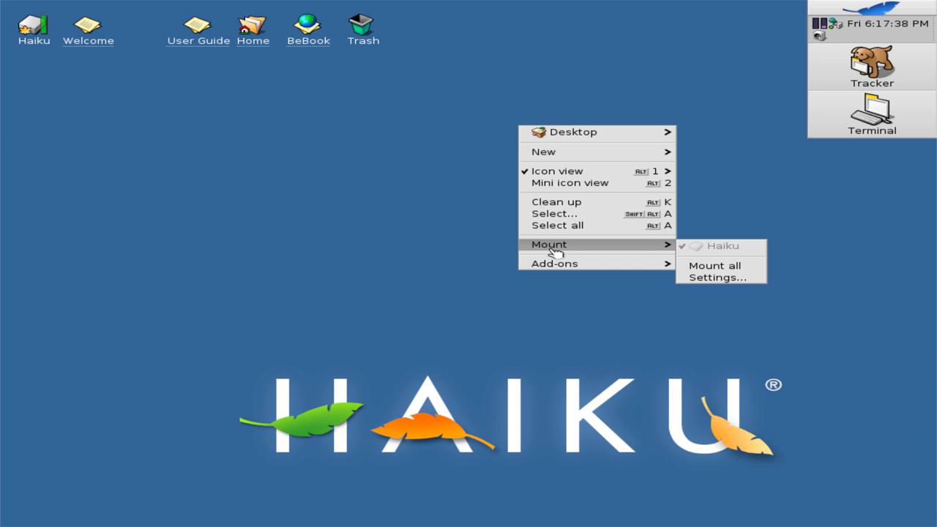
{"action": "mouse_move", "coordinate": [557, 262]}
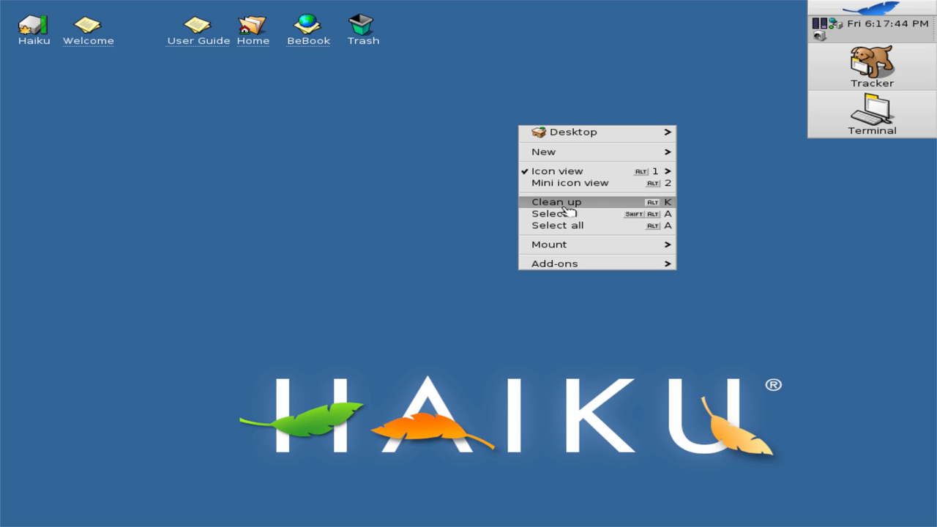
{"action": "mouse_move", "coordinate": [577, 132]}
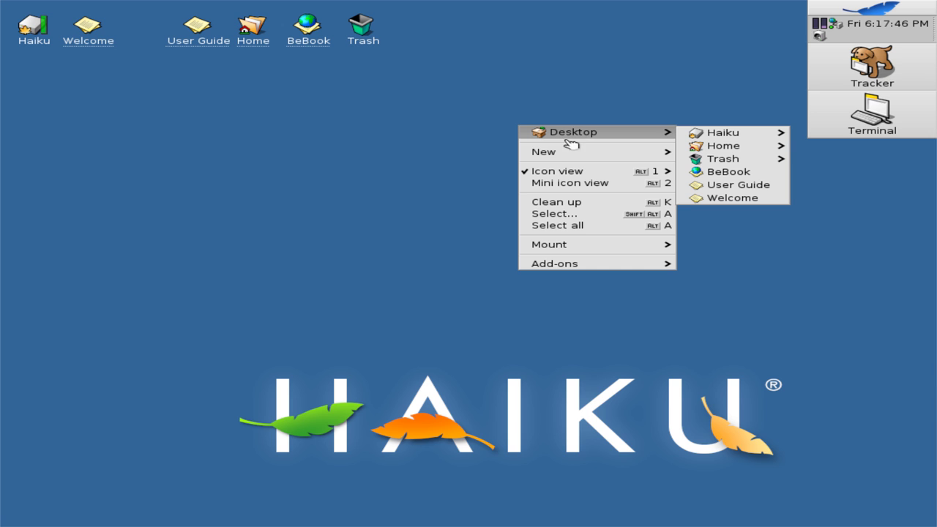
{"action": "mouse_move", "coordinate": [729, 145]}
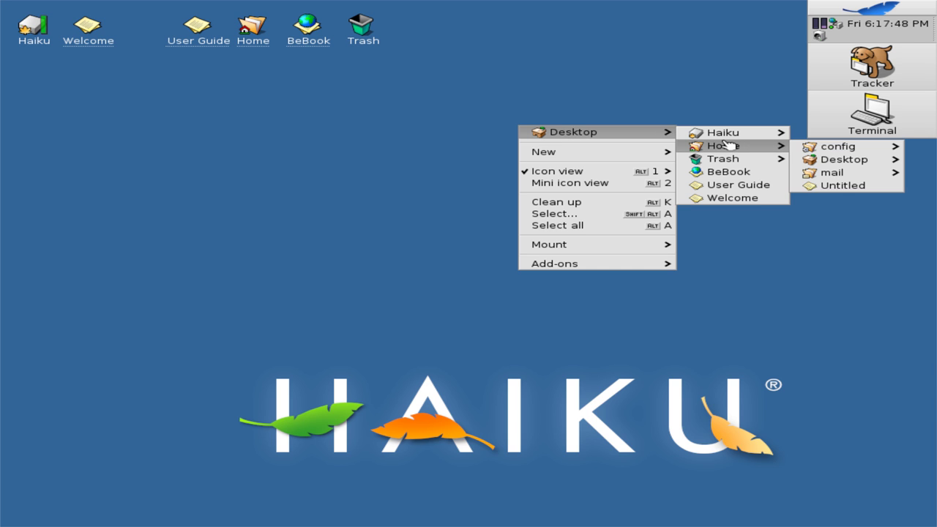
{"action": "mouse_move", "coordinate": [893, 148]}
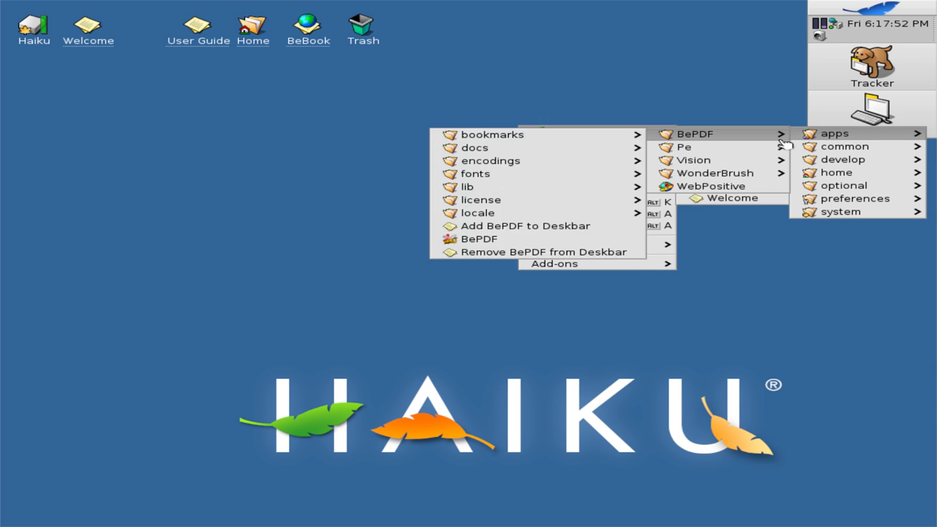
{"action": "mouse_move", "coordinate": [745, 163]}
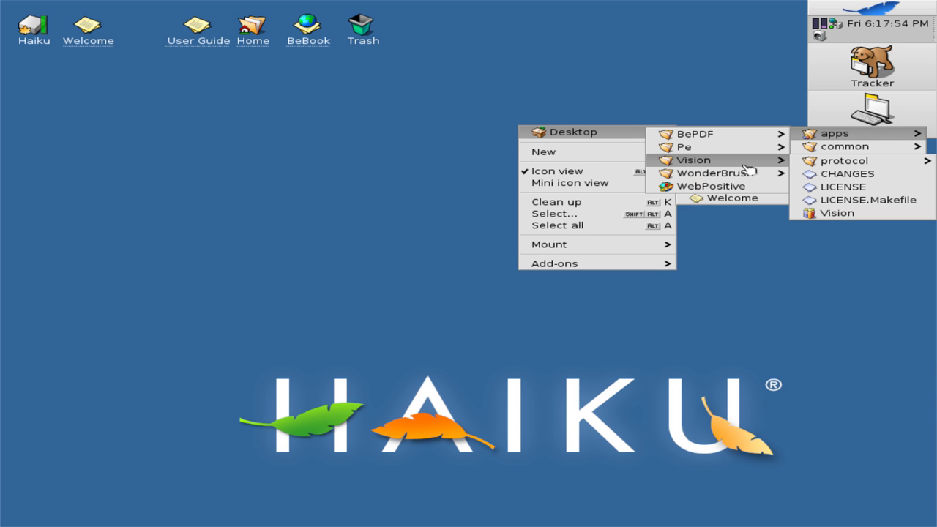
{"action": "left_click", "coordinate": [826, 213]}
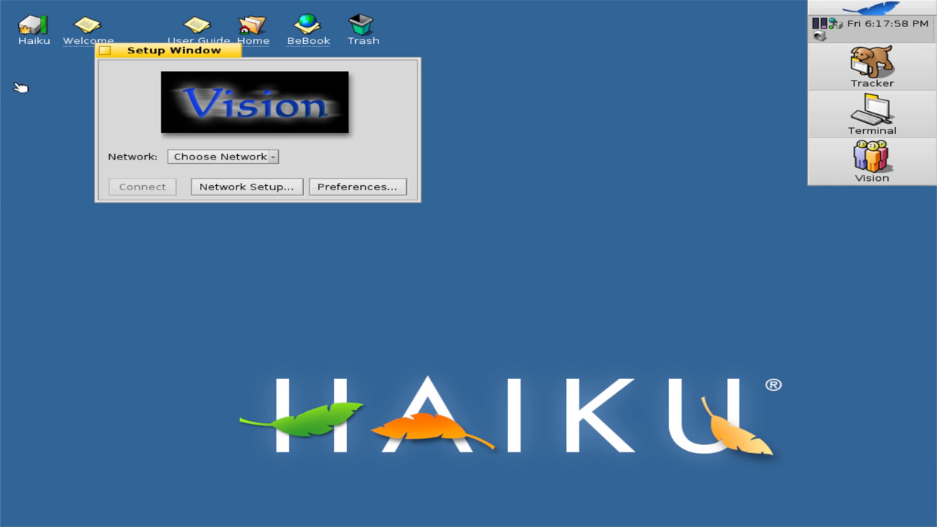
Step: Choose the Freenode network in Vision's Setup Window, then view the Network Setup details and close them
{"action": "left_click", "coordinate": [230, 155]}
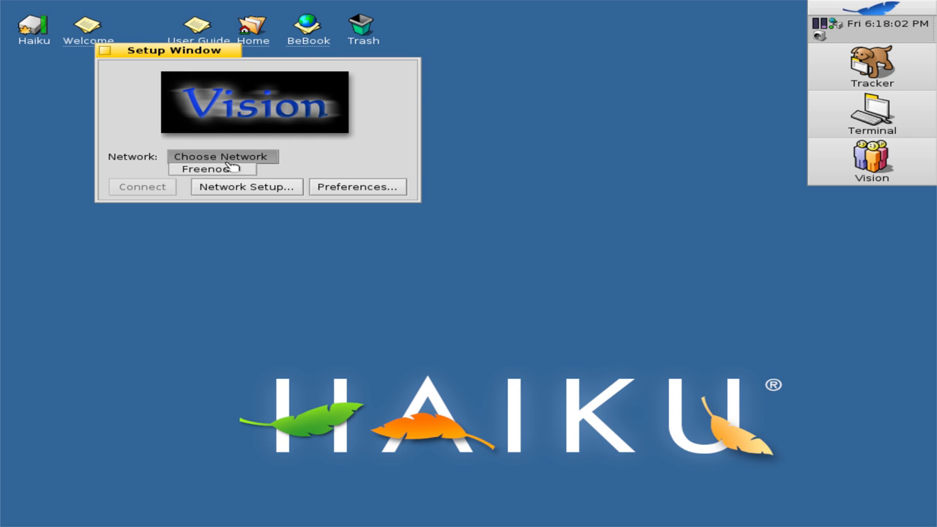
{"action": "left_click", "coordinate": [232, 169]}
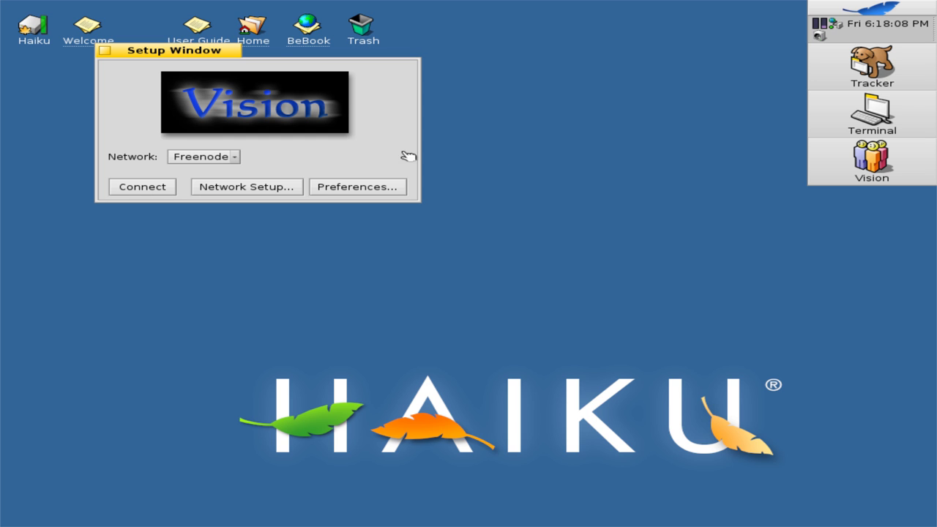
{"action": "left_click", "coordinate": [212, 186]}
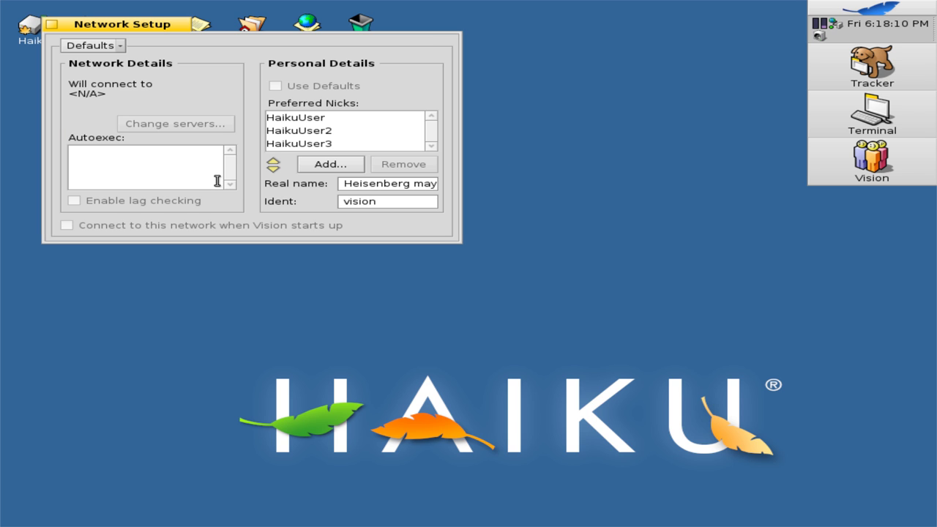
{"action": "left_click", "coordinate": [52, 26]}
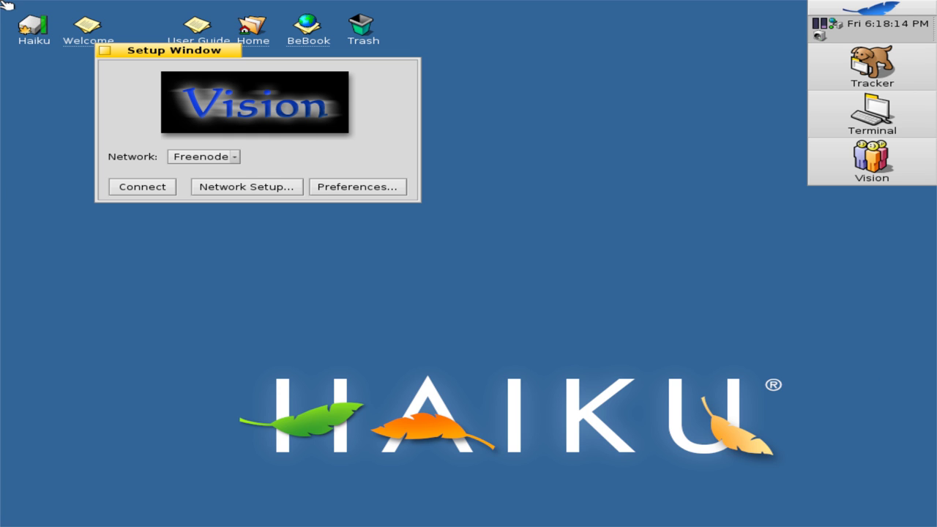
Step: Review Vision's preference pages from Application through DCC, then close the Preferences window
{"action": "left_click", "coordinate": [350, 188]}
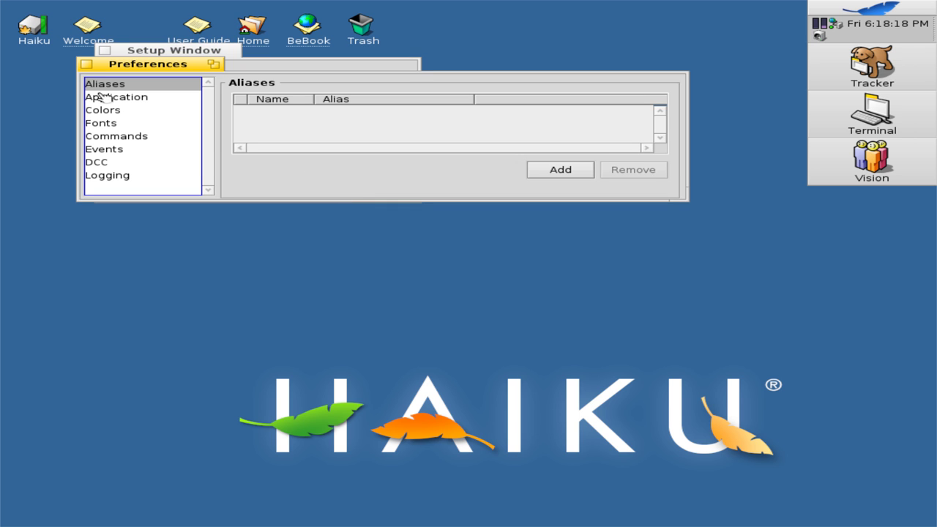
{"action": "left_click", "coordinate": [171, 97]}
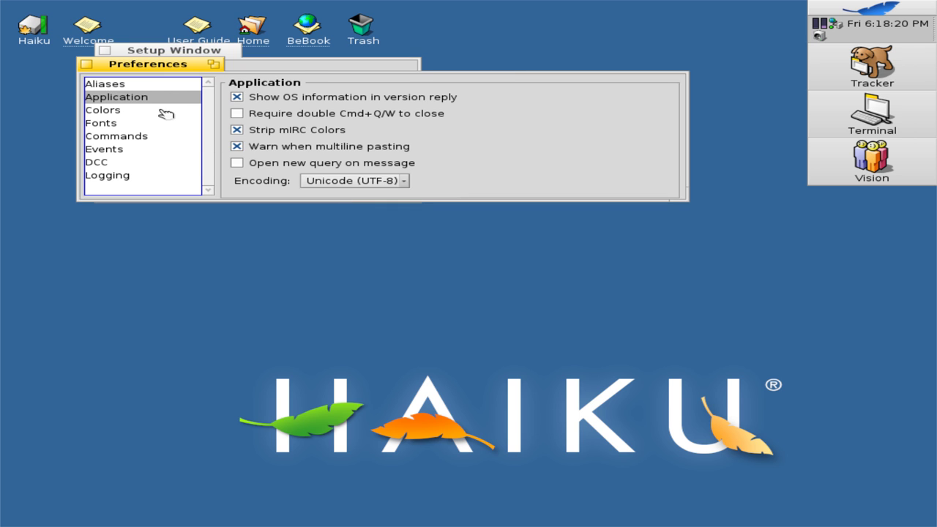
{"action": "left_click", "coordinate": [164, 112]}
{"action": "left_click", "coordinate": [163, 126]}
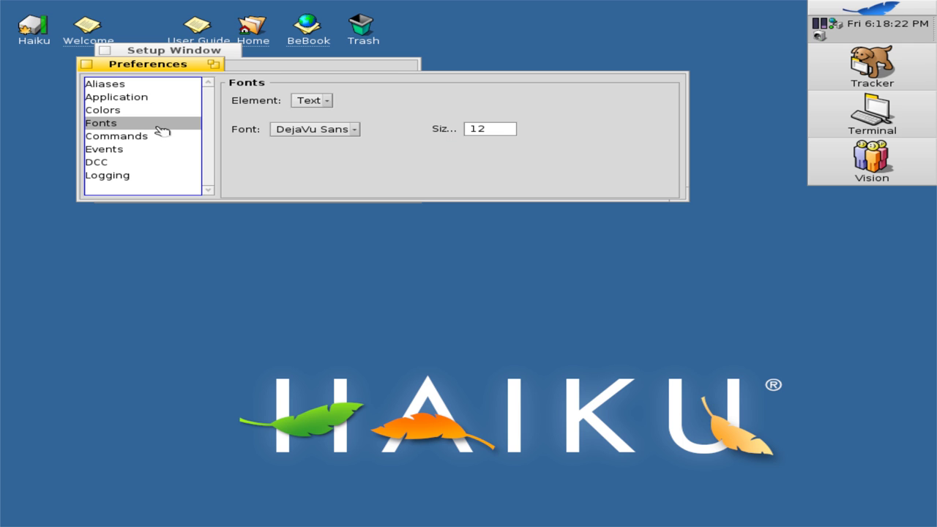
{"action": "left_click", "coordinate": [160, 135]}
{"action": "left_click", "coordinate": [159, 150]}
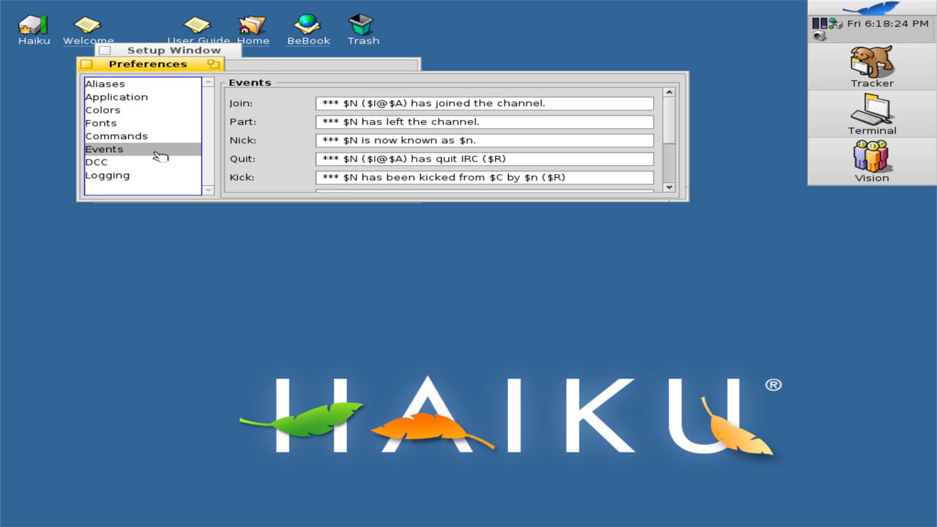
{"action": "left_click", "coordinate": [160, 162]}
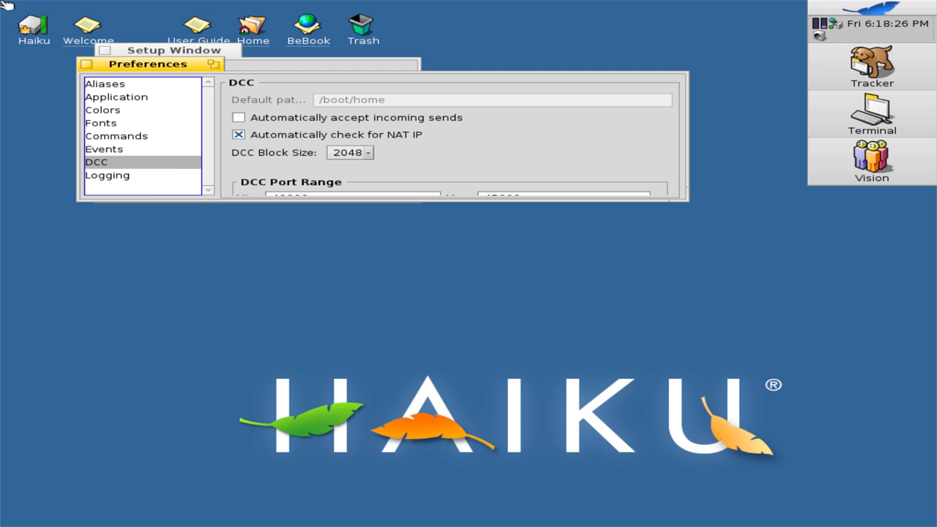
{"action": "left_click", "coordinate": [87, 64]}
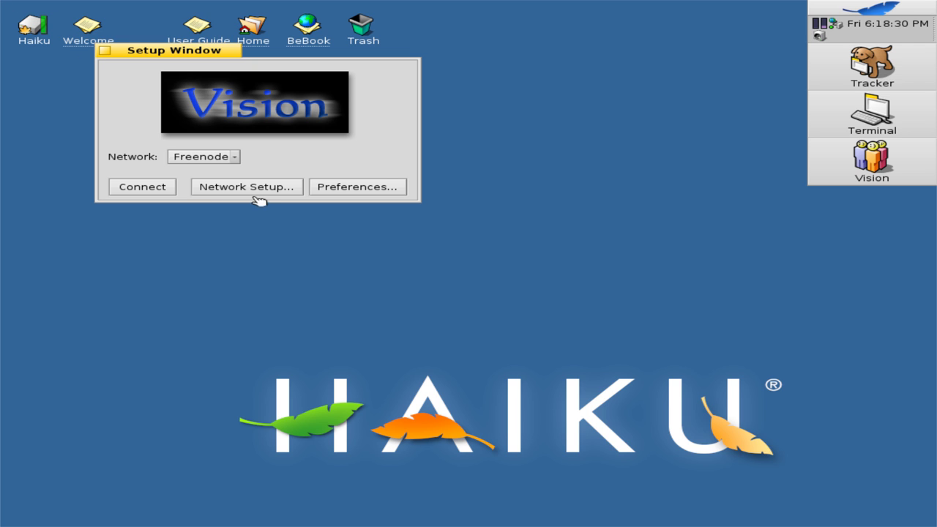
Step: Connect Vision to the Freenode network, then quit Vision
{"action": "left_click", "coordinate": [137, 187]}
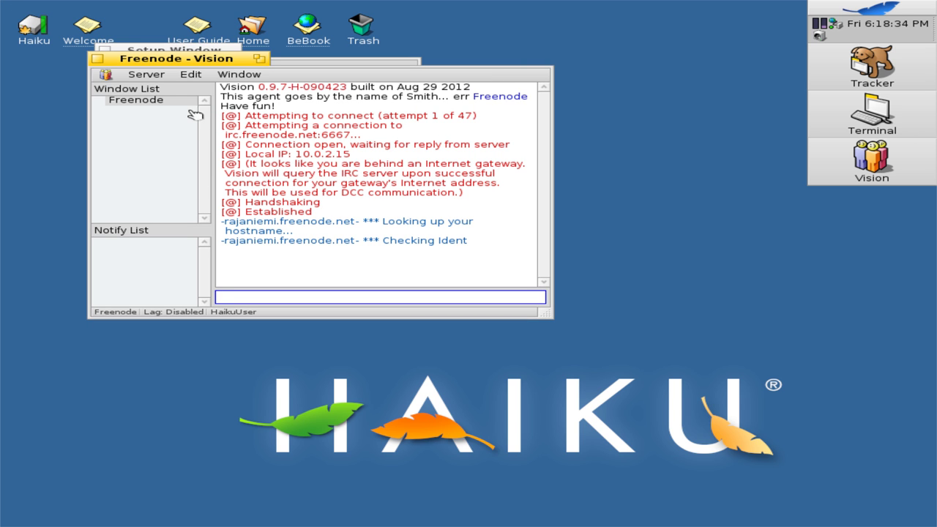
{"action": "left_click", "coordinate": [110, 75]}
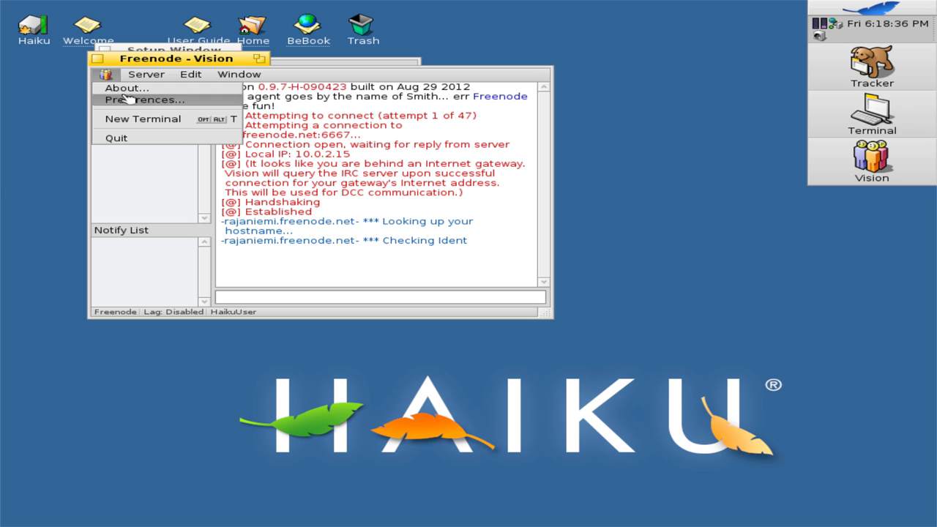
{"action": "left_click", "coordinate": [136, 144]}
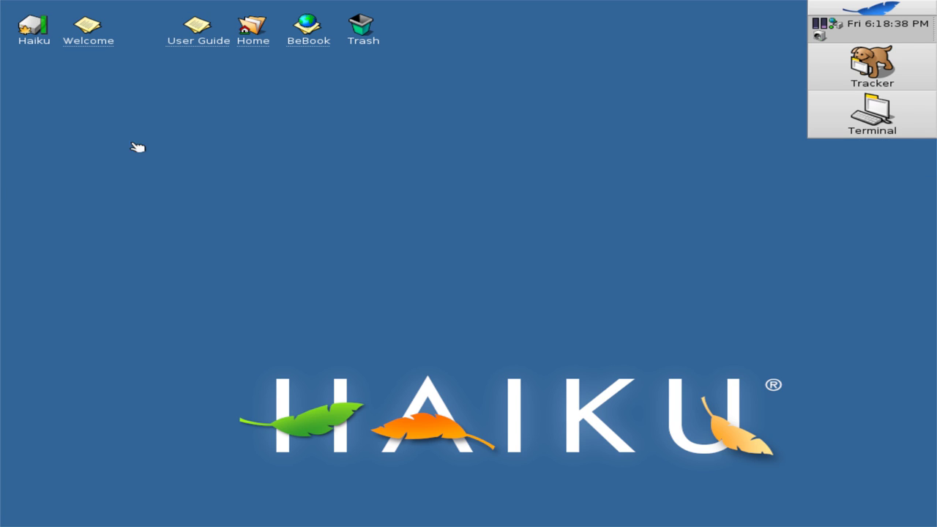
Step: Open the Welcome document from the desktop and read through it to the Getting in contact section
{"action": "right_click", "coordinate": [691, 125]}
{"action": "left_click", "coordinate": [717, 92]}
{"action": "right_click", "coordinate": [171, 52]}
{"action": "left_click", "coordinate": [136, 81]}
{"action": "left_click", "coordinate": [96, 34]}
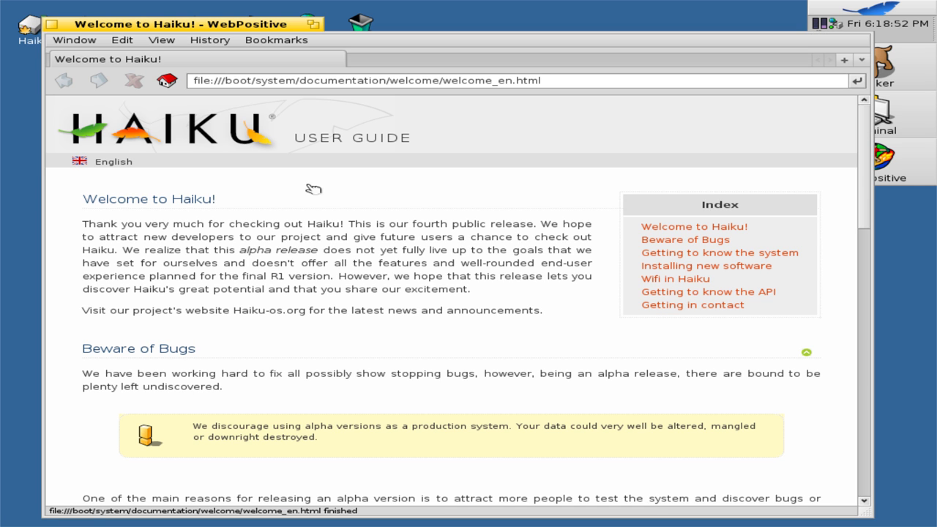
{"action": "scroll", "coordinate": [351, 274], "scroll_direction": "down", "scroll_amount": 15}
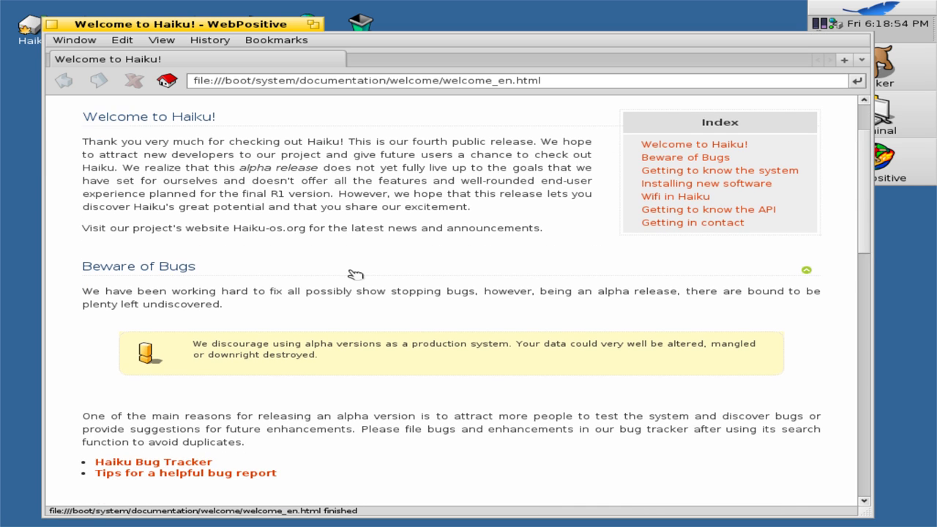
{"action": "scroll", "coordinate": [350, 270], "scroll_direction": "down", "scroll_amount": 8}
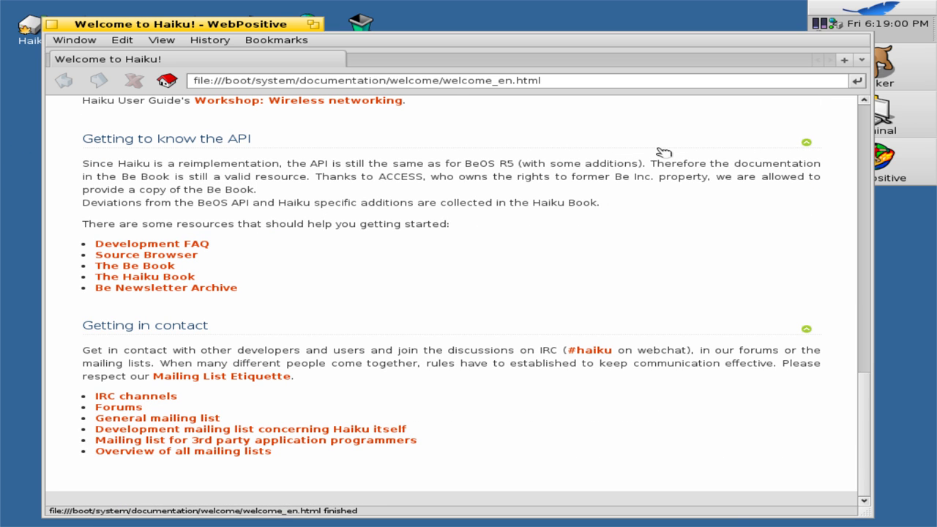
Step: Open the UserGuide bookmark from WebPositive's Documentation bookmarks and view the start of its contents
{"action": "left_click", "coordinate": [281, 40]}
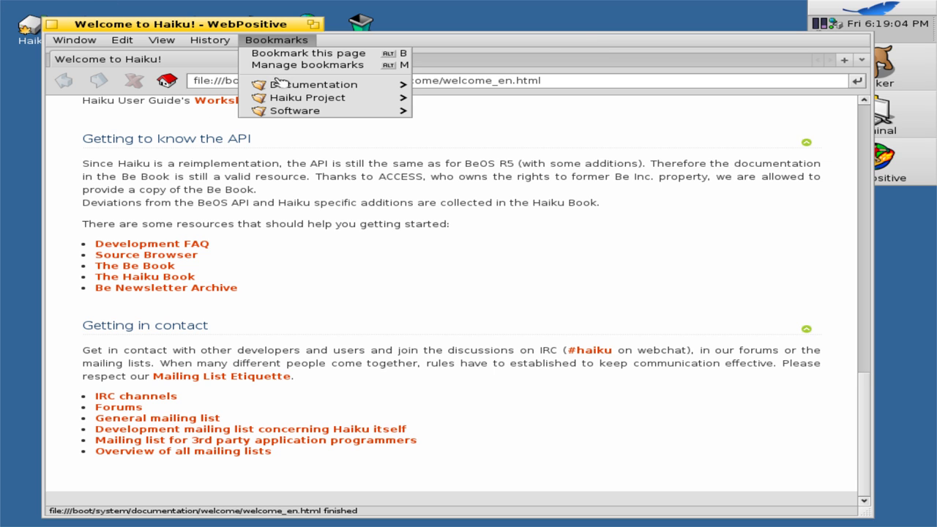
{"action": "mouse_move", "coordinate": [283, 85]}
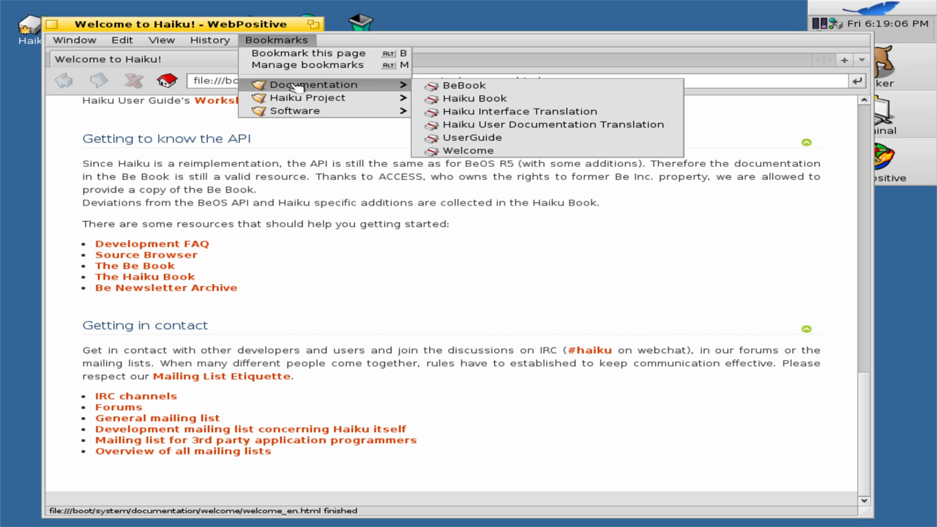
{"action": "left_click", "coordinate": [502, 138]}
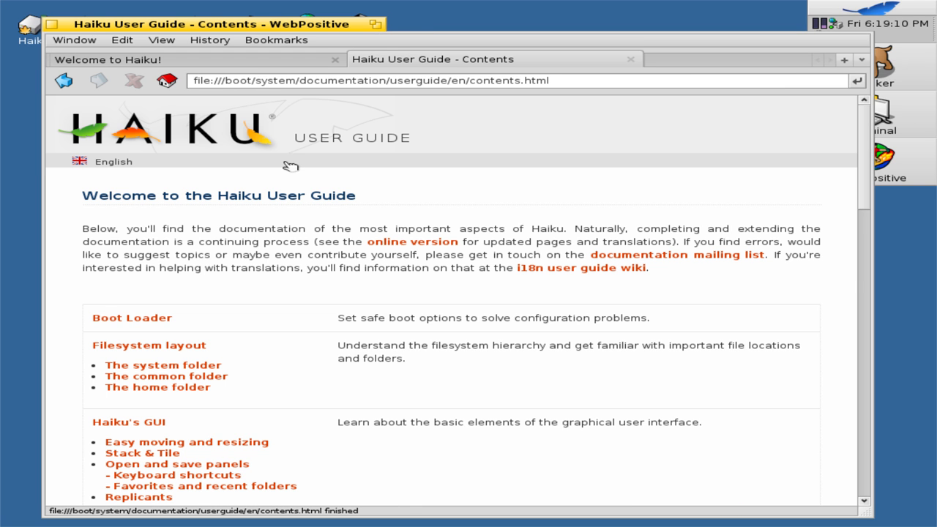
{"action": "scroll", "coordinate": [286, 183], "scroll_direction": "down", "scroll_amount": 3}
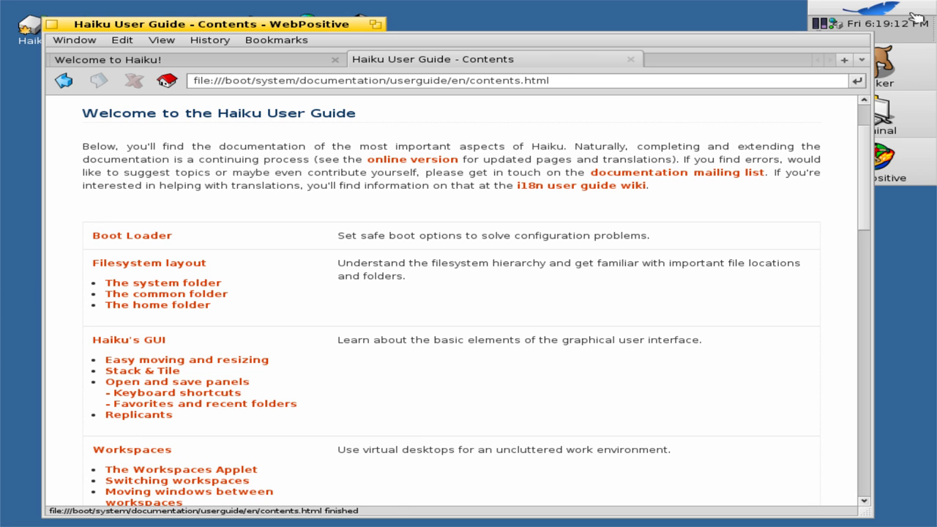
Step: Open the user guide's Filesystem layout page and read it through to the end
{"action": "left_click", "coordinate": [140, 266]}
{"action": "scroll", "coordinate": [142, 272], "scroll_direction": "down", "scroll_amount": 20}
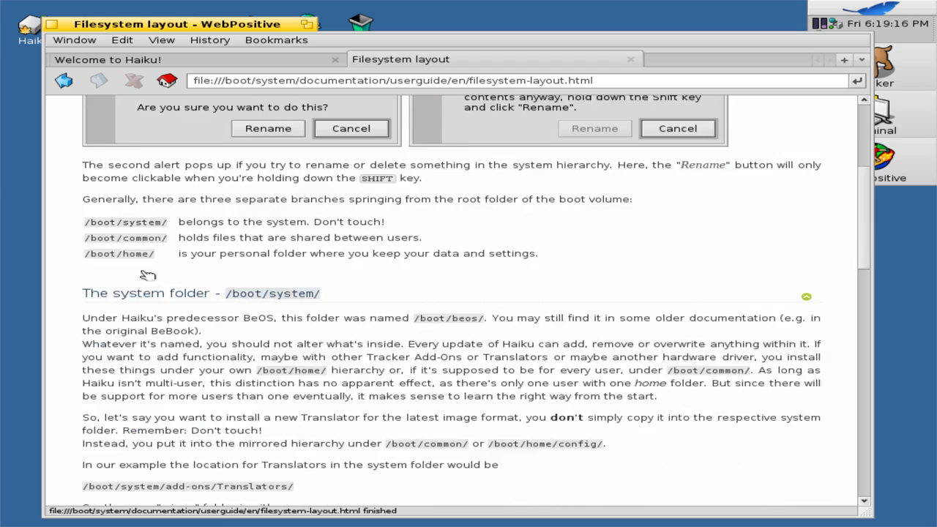
{"action": "scroll", "coordinate": [148, 274], "scroll_direction": "down", "scroll_amount": 18}
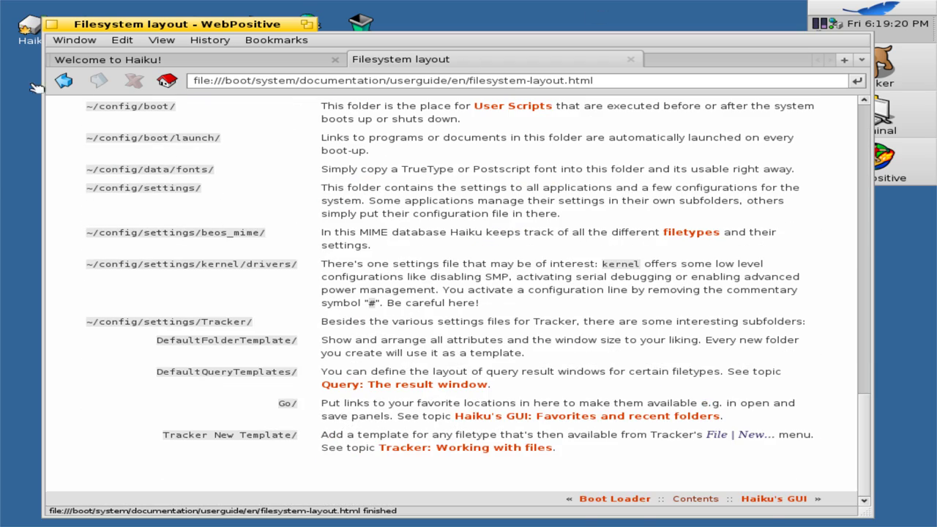
Step: View WebPositive's About information, then dismiss it
{"action": "left_click", "coordinate": [73, 24]}
{"action": "left_click", "coordinate": [75, 40]}
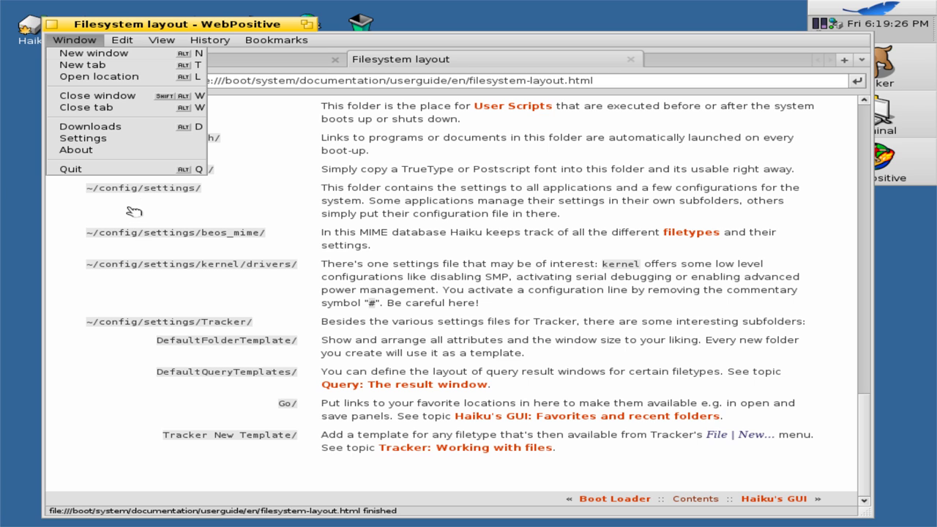
{"action": "left_click", "coordinate": [107, 149]}
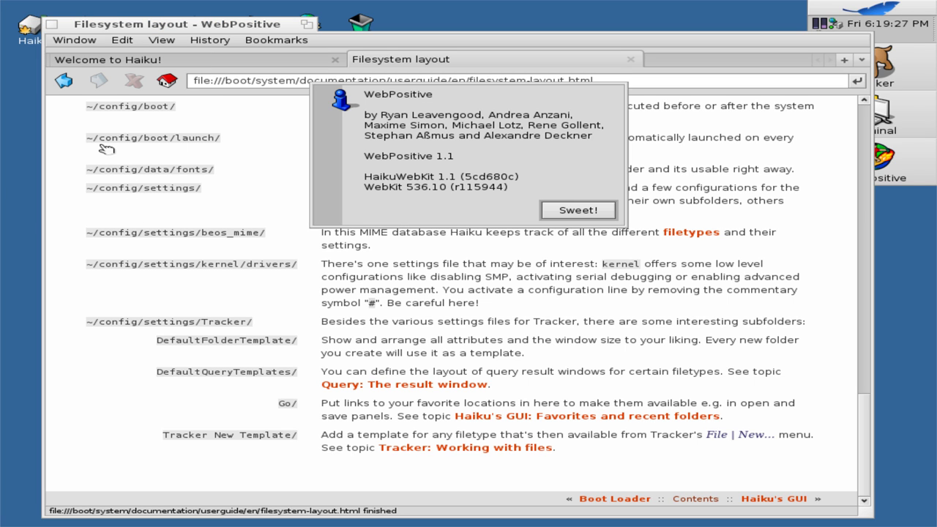
{"action": "left_click", "coordinate": [578, 212]}
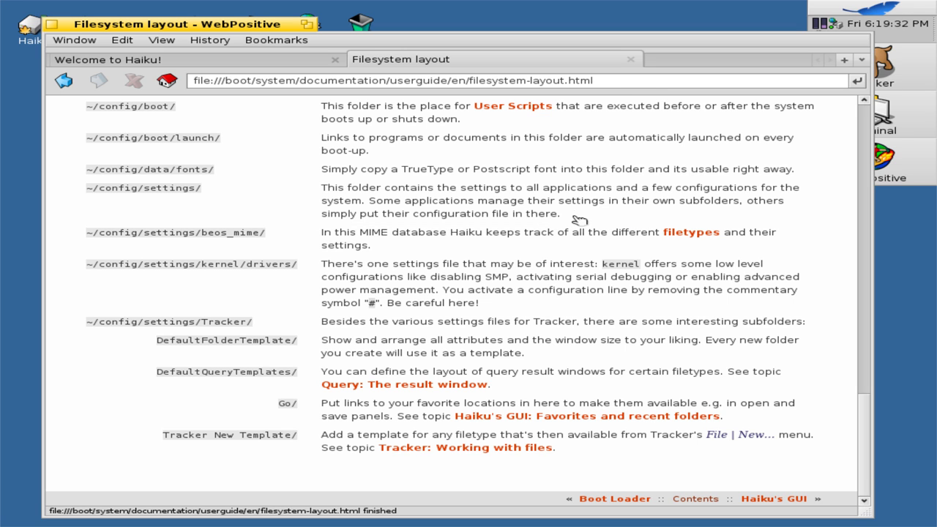
{"action": "left_click", "coordinate": [271, 42]}
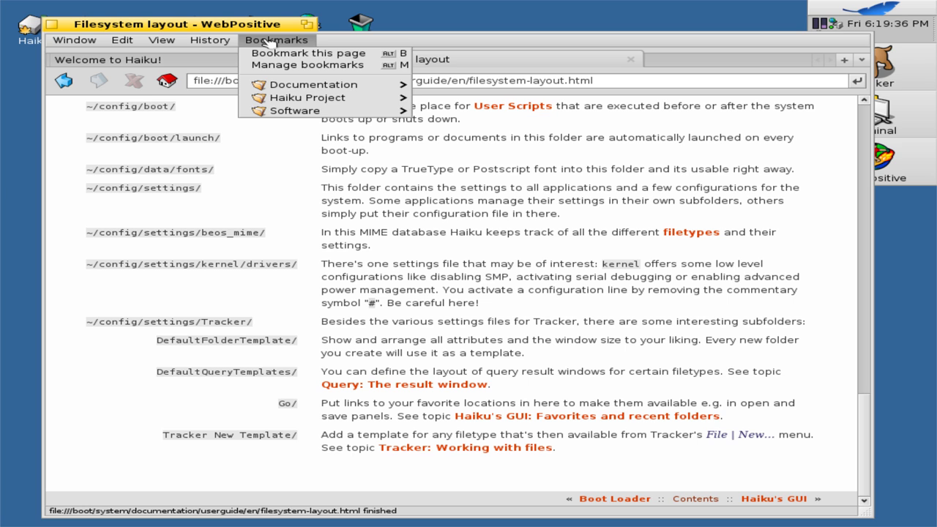
{"action": "key", "text": "Down"}
{"action": "key", "text": "Down"}
{"action": "key", "text": "Down"}
{"action": "key", "text": "Down"}
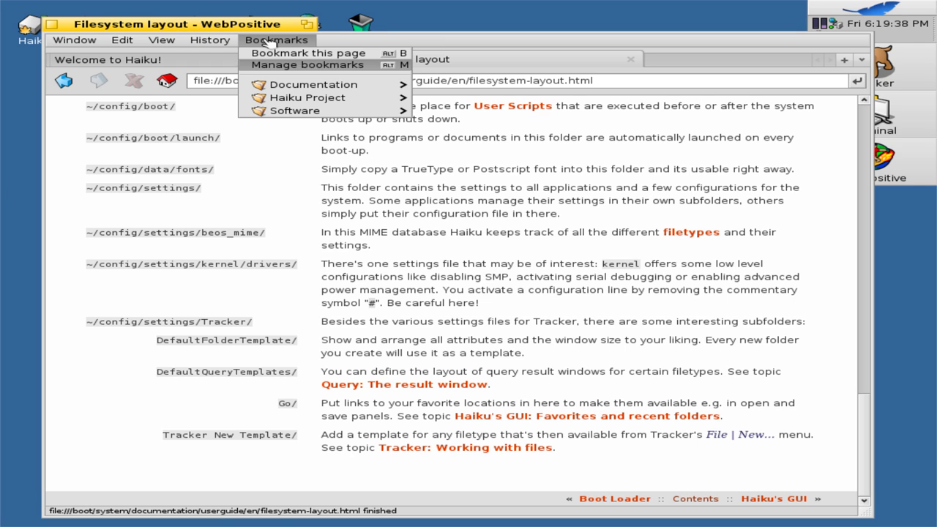
{"action": "key", "text": "Up"}
{"action": "key", "text": "Right"}
{"action": "key", "text": "Left"}
{"action": "key", "text": "Down"}
{"action": "key", "text": "Right"}
{"action": "key", "text": "Left"}
{"action": "key", "text": "Down"}
{"action": "key", "text": "Up"}
{"action": "key", "text": "Up"}
{"action": "key", "text": "Up"}
{"action": "key", "text": "Up"}
{"action": "key", "text": "Left"}
{"action": "key", "text": "Left"}
{"action": "key", "text": "Left"}
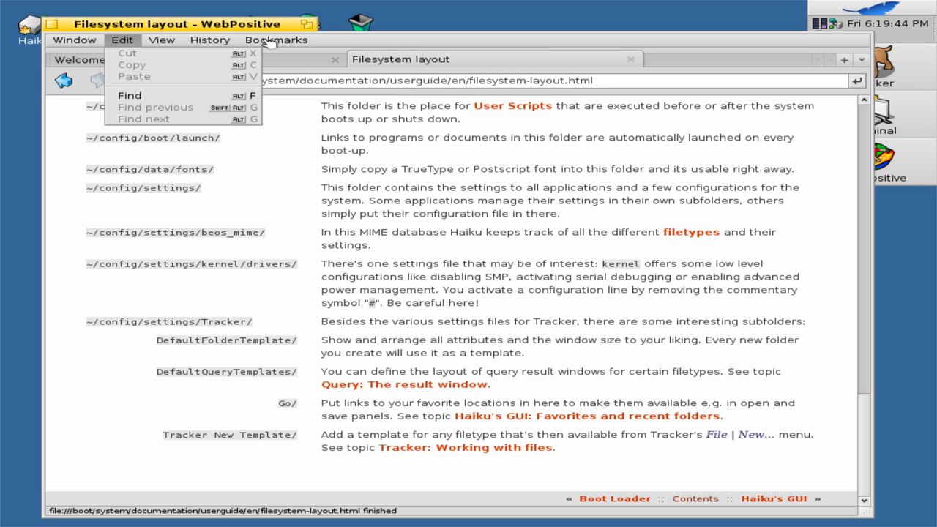
{"action": "key", "text": "Left"}
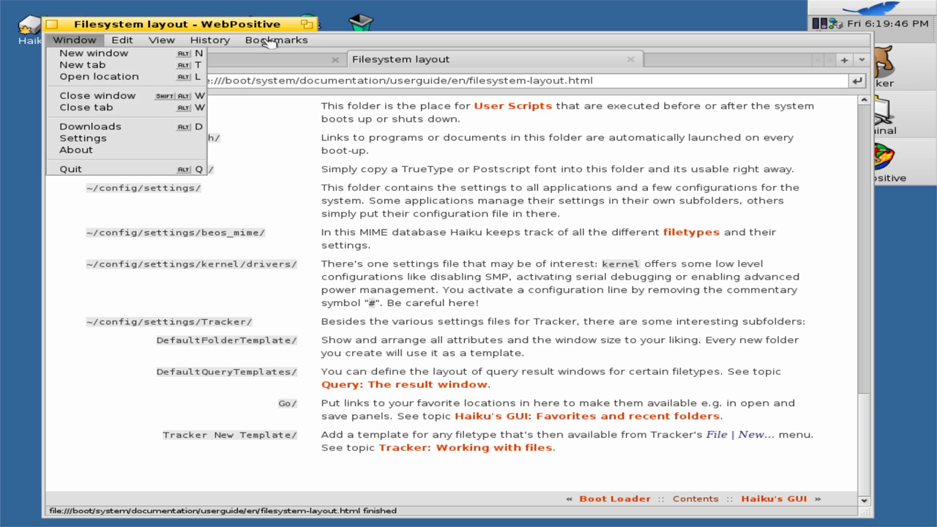
{"action": "key", "text": "Escape"}
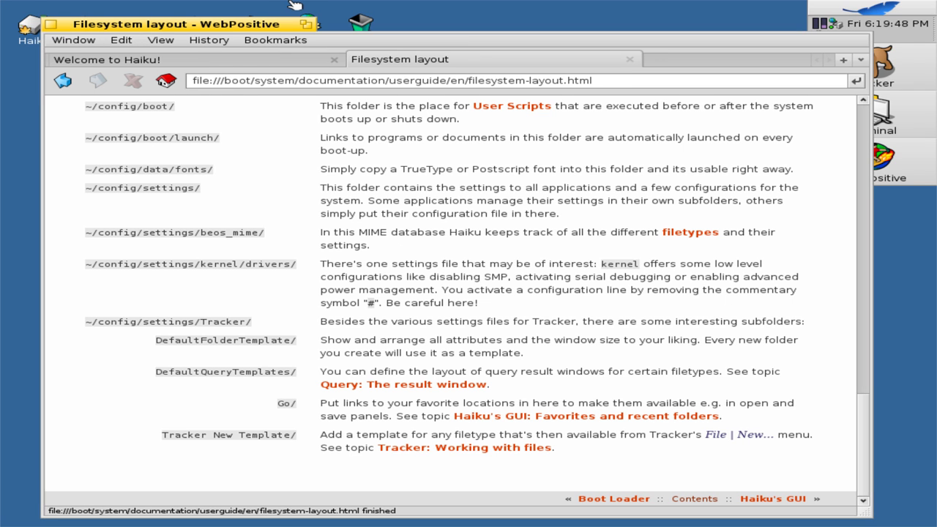
Step: Close the WebPositive browser window, then check the Trash contents and close the Trash window
{"action": "left_click", "coordinate": [50, 24]}
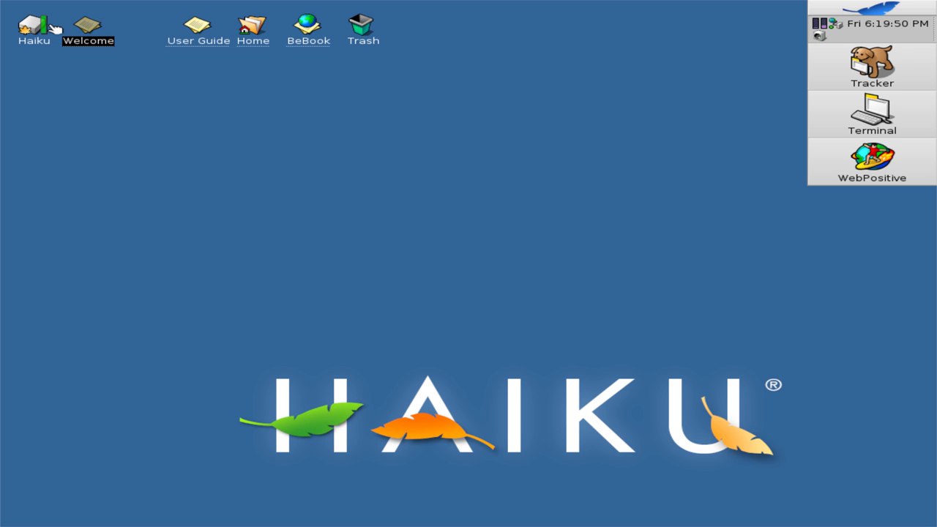
{"action": "left_click", "coordinate": [316, 231]}
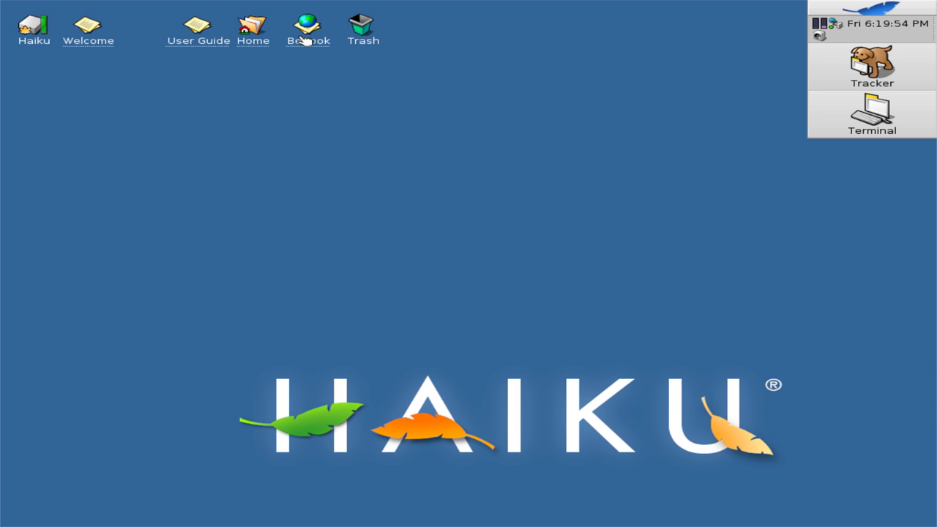
{"action": "double_click", "coordinate": [369, 38]}
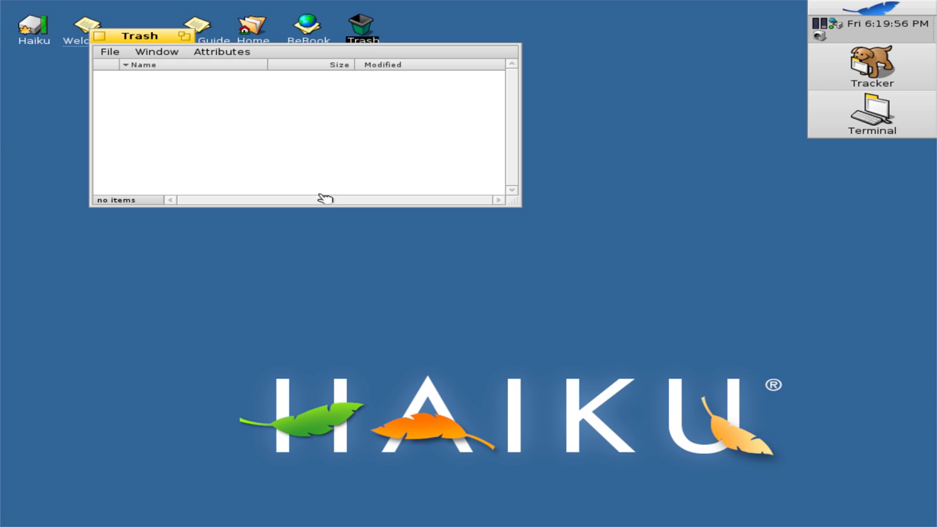
{"action": "left_click", "coordinate": [101, 36]}
Step: Check the mount options offered for the desktop, then dismiss them
{"action": "right_click", "coordinate": [272, 236]}
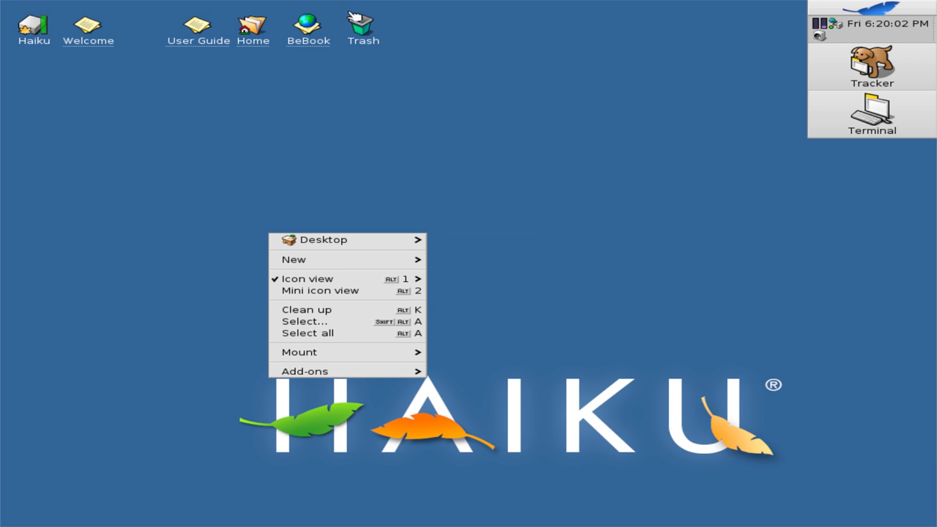
{"action": "mouse_move", "coordinate": [357, 355]}
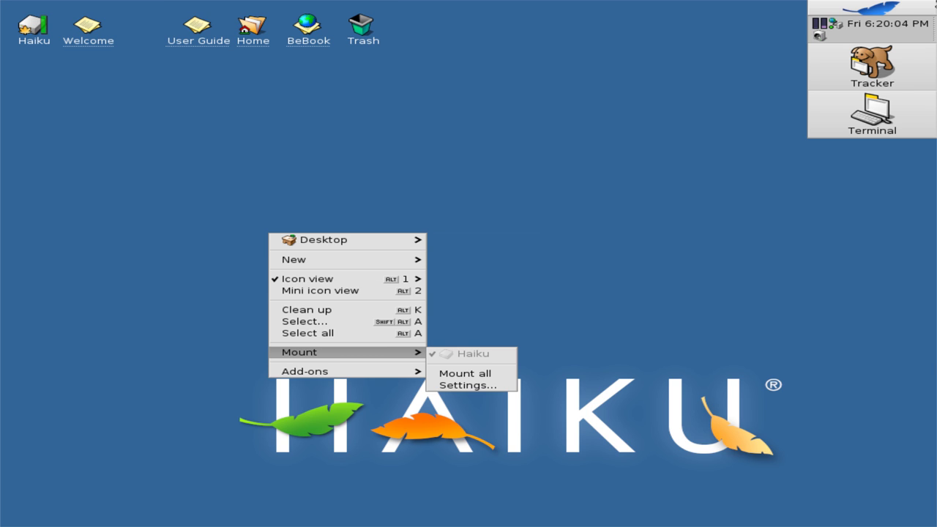
{"action": "left_click", "coordinate": [347, 251]}
Step: Launch WonderBrush from the apps/WonderBrush folder on the Haiku volume
{"action": "right_click", "coordinate": [351, 238]}
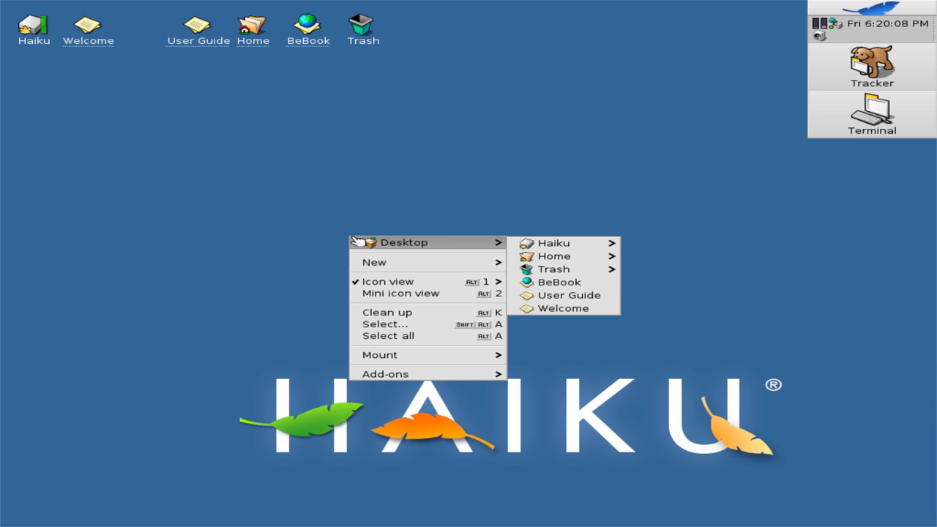
{"action": "mouse_move", "coordinate": [615, 249]}
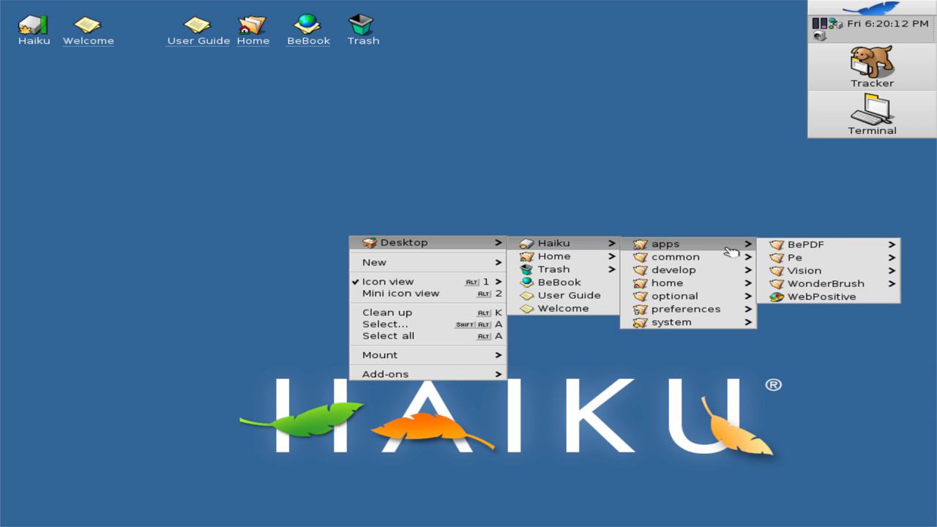
{"action": "mouse_move", "coordinate": [801, 289]}
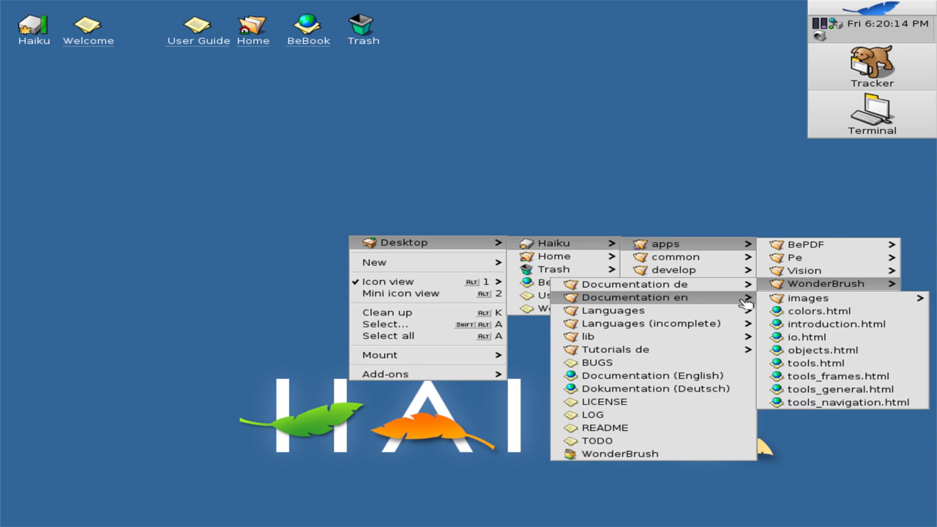
{"action": "left_click", "coordinate": [625, 454]}
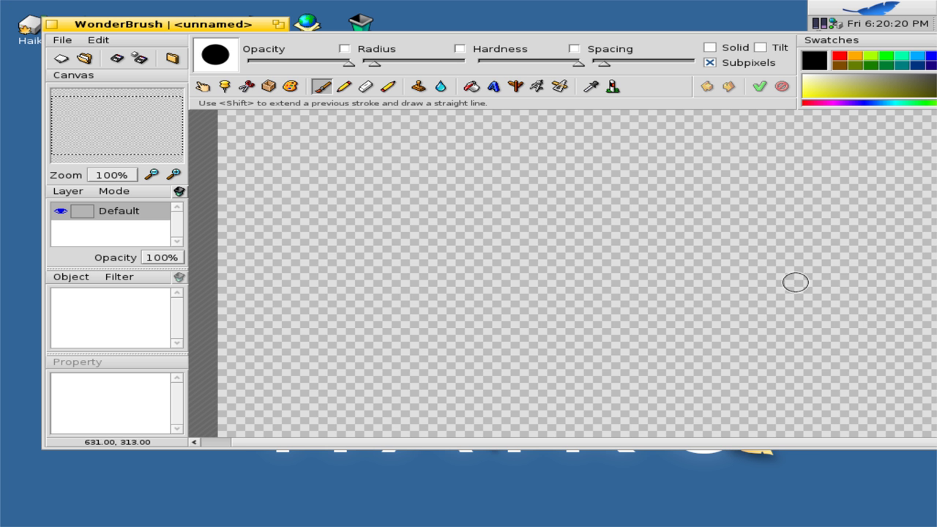
Step: Paint a long sloping black line across the canvas with the Brush tool and handwrite WOW below it
{"action": "left_click_drag", "start_coordinate": [318, 183], "coordinate": [898, 254]}
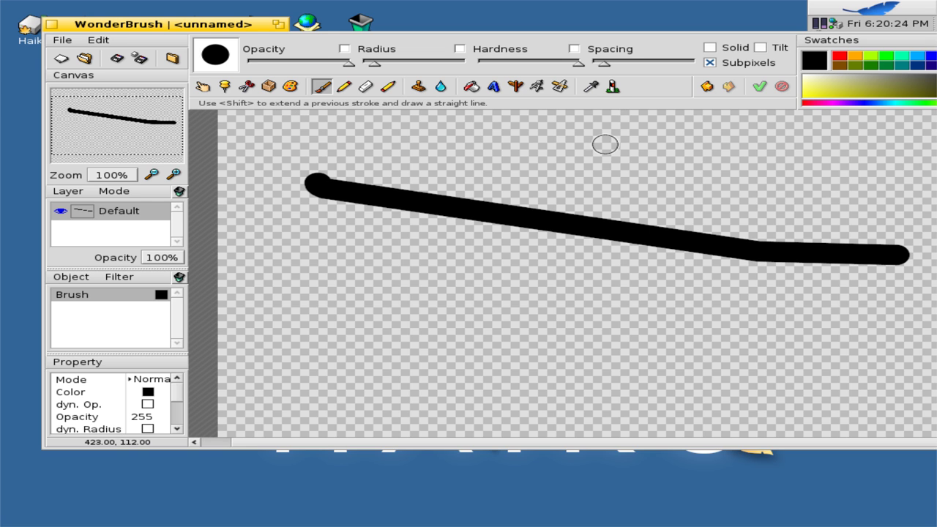
{"action": "mouse_move", "coordinate": [254, 287]}
{"action": "left_mouse_down"}
{"action": "mouse_move", "coordinate": [284, 389]}
{"action": "mouse_move", "coordinate": [299, 351]}
{"action": "mouse_move", "coordinate": [317, 387]}
{"action": "mouse_move", "coordinate": [402, 239]}
{"action": "left_mouse_up"}
{"action": "mouse_move", "coordinate": [388, 370]}
{"action": "left_mouse_down"}
{"action": "mouse_move", "coordinate": [459, 413]}
{"action": "mouse_move", "coordinate": [447, 325]}
{"action": "mouse_move", "coordinate": [397, 369]}
{"action": "left_mouse_up"}
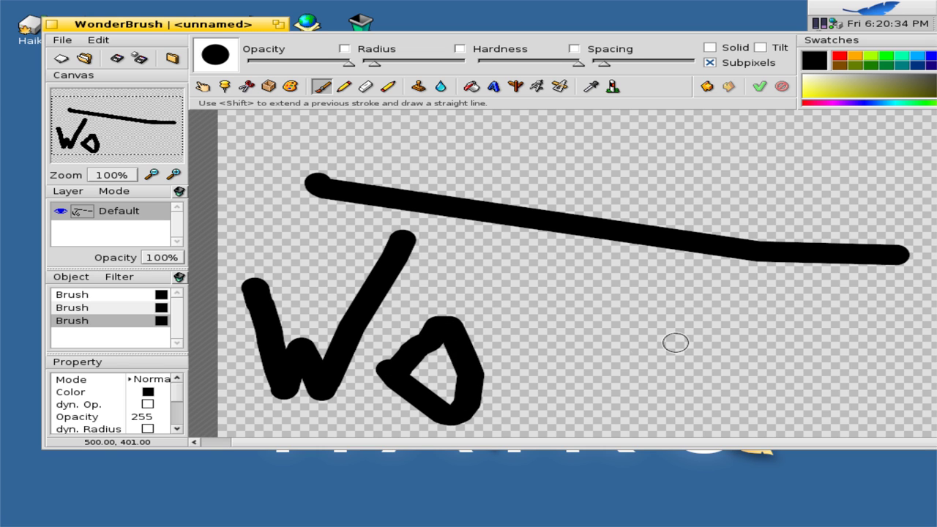
{"action": "mouse_move", "coordinate": [534, 322]}
{"action": "left_mouse_down"}
{"action": "mouse_move", "coordinate": [544, 401]}
{"action": "mouse_move", "coordinate": [578, 374]}
{"action": "mouse_move", "coordinate": [599, 423]}
{"action": "mouse_move", "coordinate": [652, 322]}
{"action": "left_mouse_up"}
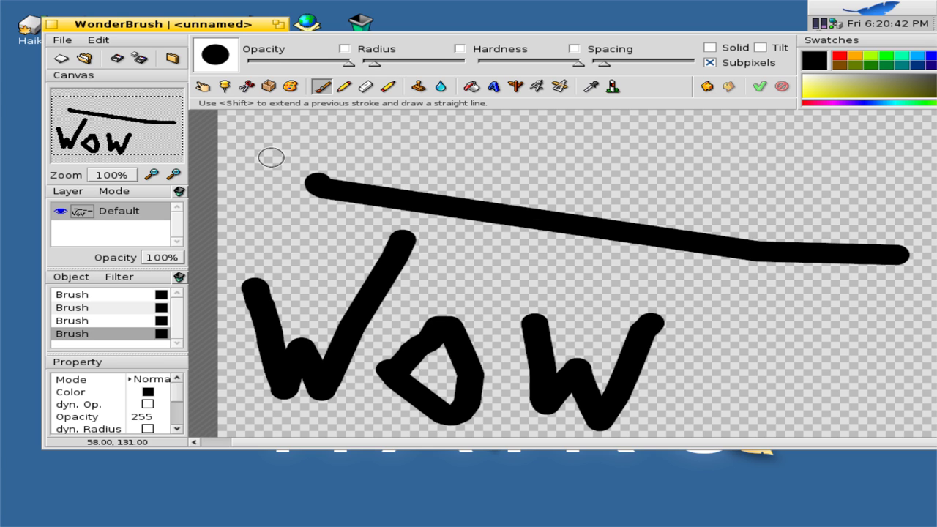
Step: Select the brush object's Color property, then paint a wavy black stroke along the upper side of the sloping line
{"action": "left_click", "coordinate": [86, 393]}
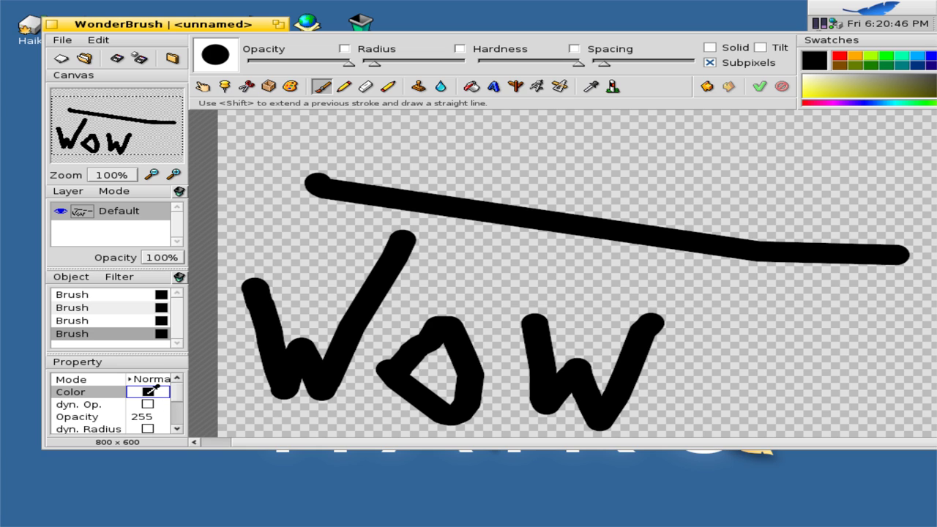
{"action": "left_click", "coordinate": [320, 171]}
{"action": "mouse_move", "coordinate": [320, 171]}
{"action": "left_mouse_down"}
{"action": "mouse_move", "coordinate": [366, 156]}
{"action": "mouse_move", "coordinate": [398, 183]}
{"action": "mouse_move", "coordinate": [458, 171]}
{"action": "mouse_move", "coordinate": [536, 203]}
{"action": "mouse_move", "coordinate": [659, 182]}
{"action": "mouse_move", "coordinate": [784, 233]}
{"action": "mouse_move", "coordinate": [839, 214]}
{"action": "mouse_move", "coordinate": [931, 268]}
{"action": "mouse_move", "coordinate": [908, 256]}
{"action": "mouse_move", "coordinate": [911, 248]}
{"action": "left_mouse_up"}
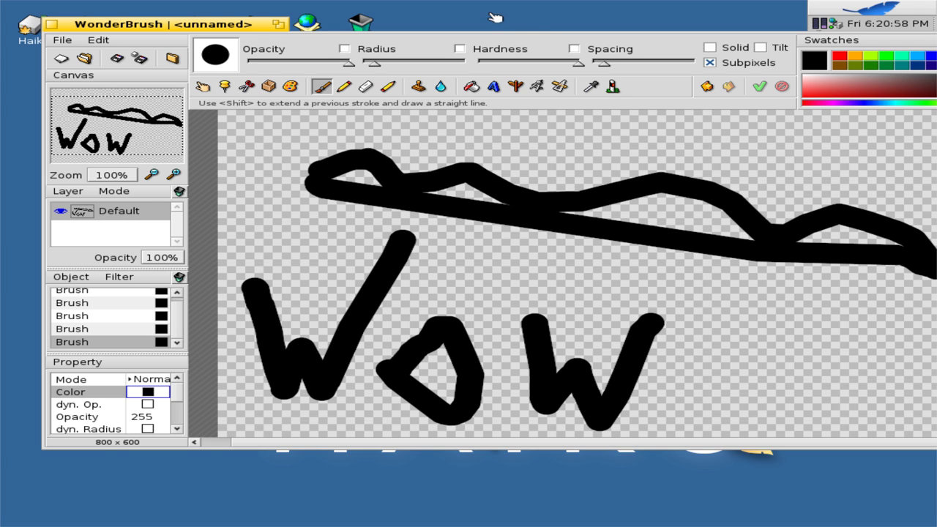
Step: Set the brush to about half opacity, medium radius, softer hardness and wide spacing, then paint soft smudges beside the last W
{"action": "left_click", "coordinate": [414, 61]}
{"action": "left_click", "coordinate": [299, 62]}
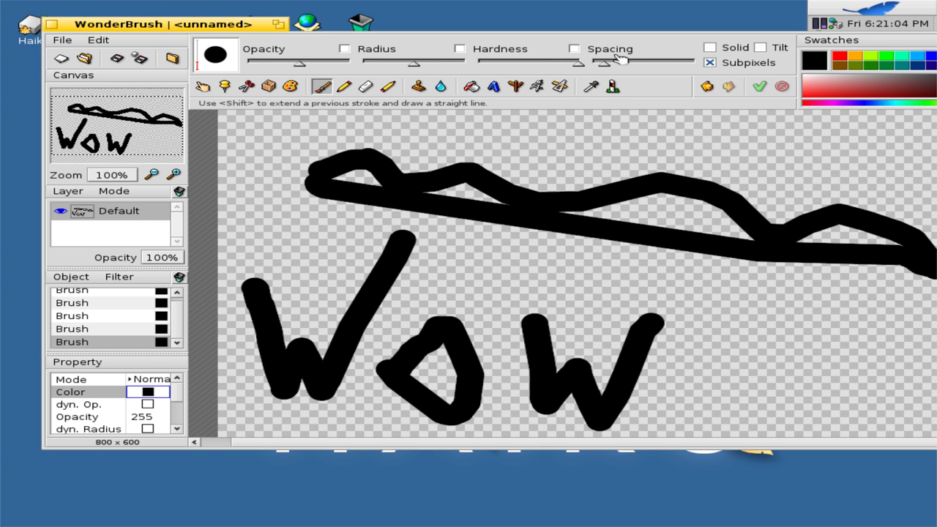
{"action": "left_click", "coordinate": [533, 64]}
{"action": "left_click_drag", "start_coordinate": [640, 61], "coordinate": [668, 63]}
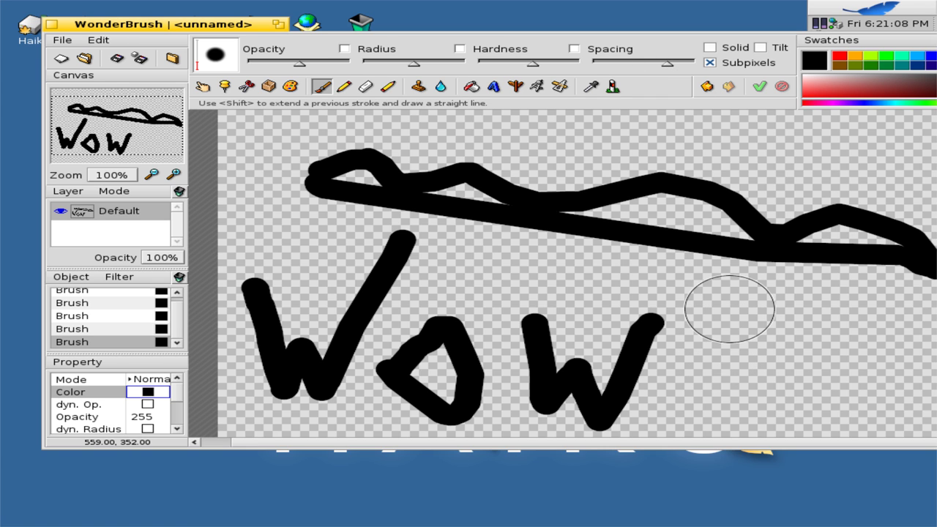
{"action": "left_click", "coordinate": [732, 265]}
{"action": "mouse_move", "coordinate": [723, 311]}
{"action": "left_mouse_down"}
{"action": "mouse_move", "coordinate": [684, 399]}
{"action": "mouse_move", "coordinate": [717, 261]}
{"action": "mouse_move", "coordinate": [708, 261]}
{"action": "left_mouse_up"}
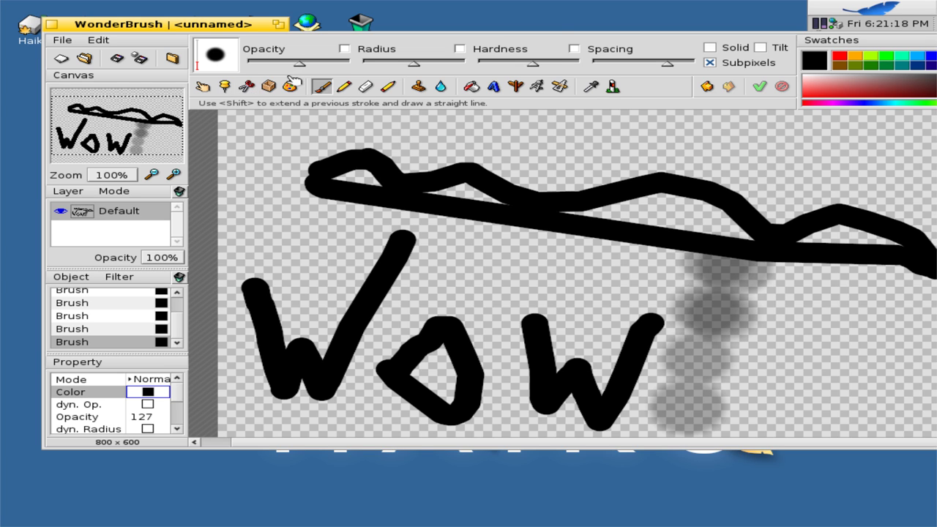
Step: Try the gradient tool's color bar, then sample the grey smudge and the light canvas background with the color picker
{"action": "left_click", "coordinate": [291, 87]}
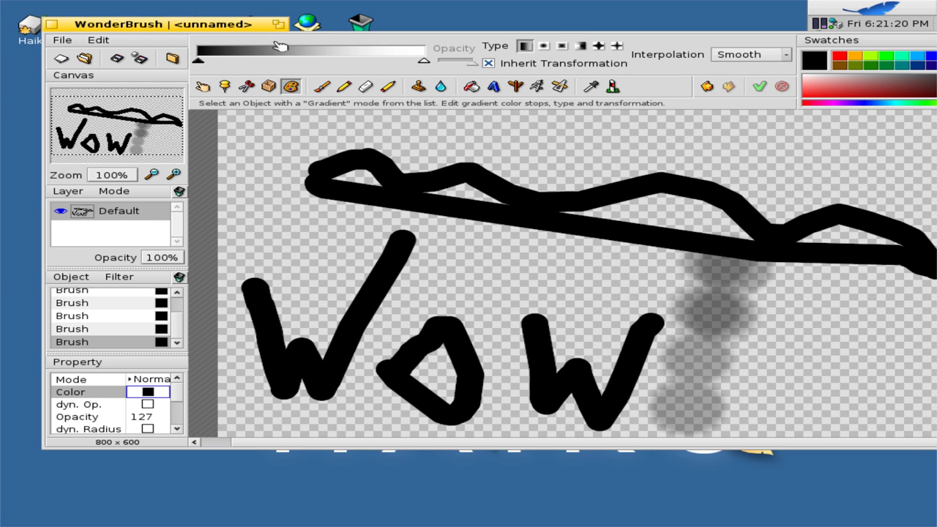
{"action": "left_click", "coordinate": [277, 53]}
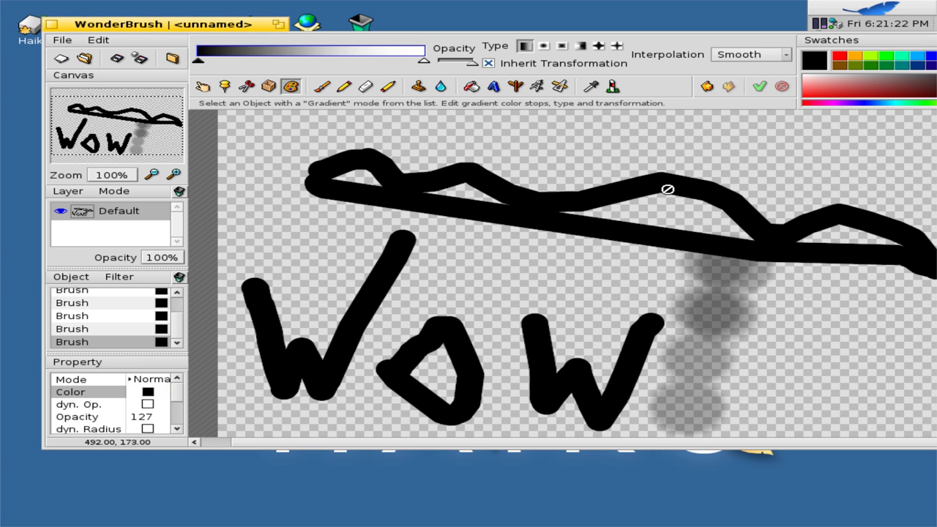
{"action": "left_click", "coordinate": [591, 87]}
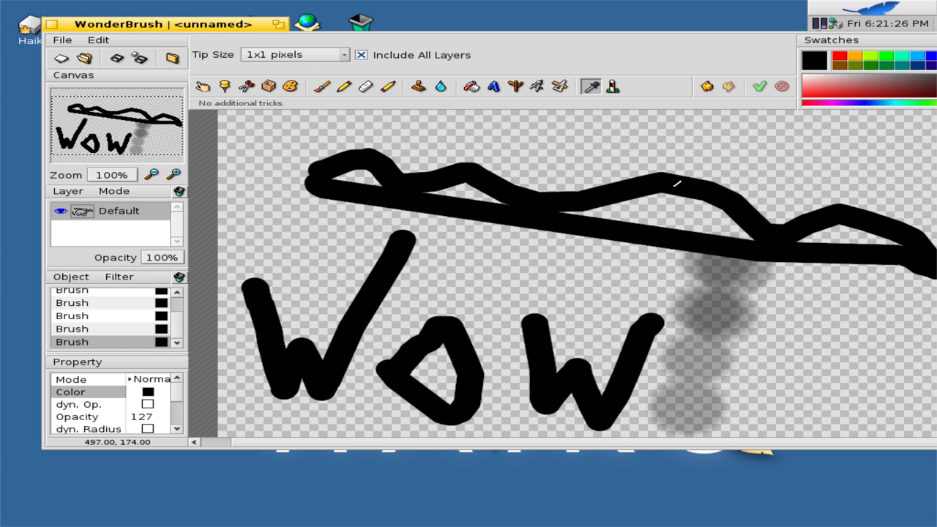
{"action": "left_click", "coordinate": [699, 353]}
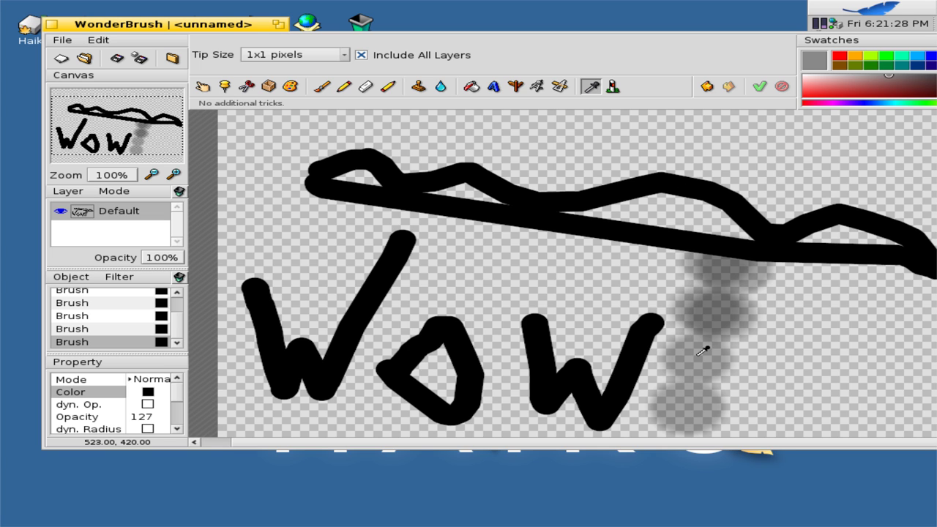
{"action": "left_click_drag", "start_coordinate": [701, 352], "coordinate": [703, 348]}
{"action": "left_click", "coordinate": [653, 358]}
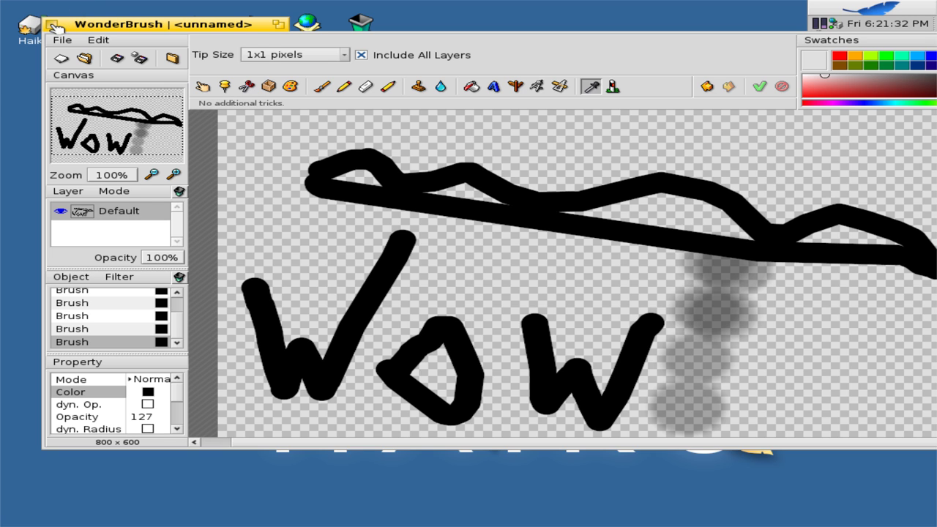
Step: Close the canvas, saving it in the home folder under the default name <unnamed>, and quit WonderBrush
{"action": "left_click", "coordinate": [52, 25]}
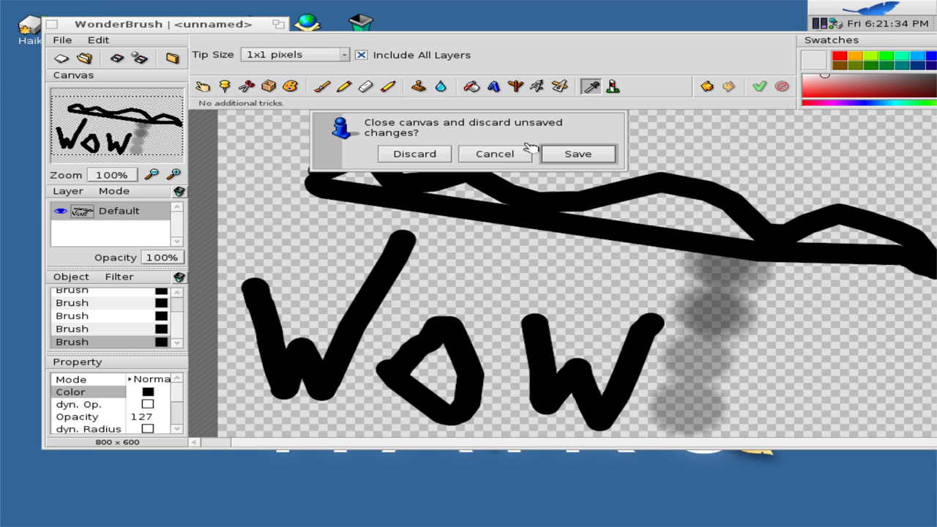
{"action": "left_click", "coordinate": [556, 153]}
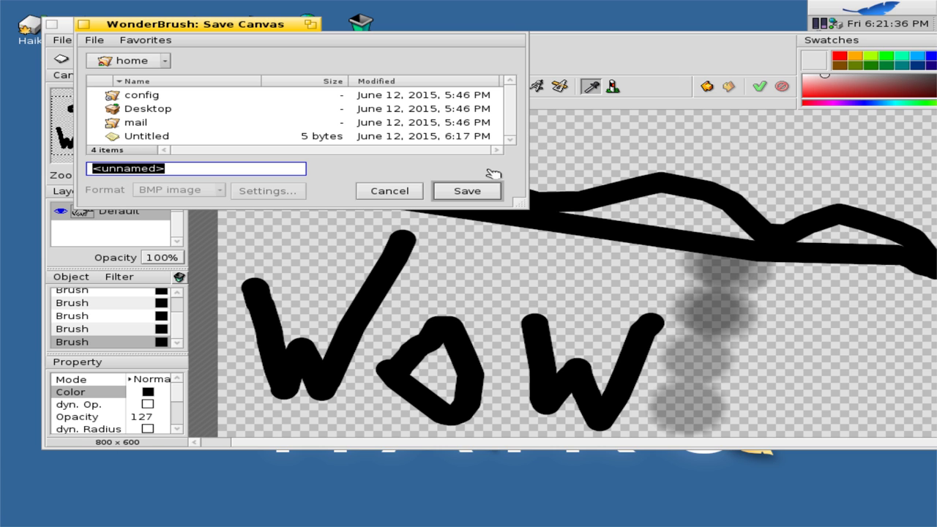
{"action": "left_click", "coordinate": [445, 194]}
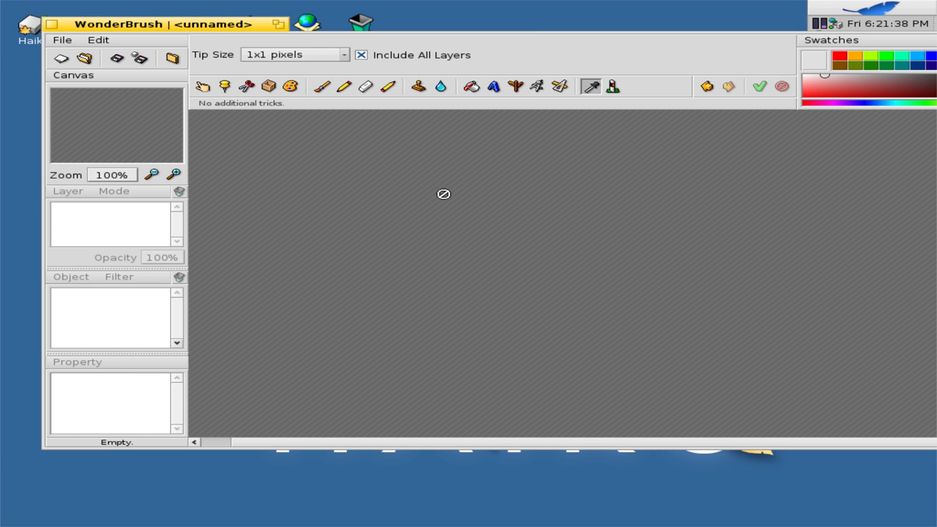
{"action": "key", "text": "alt+q"}
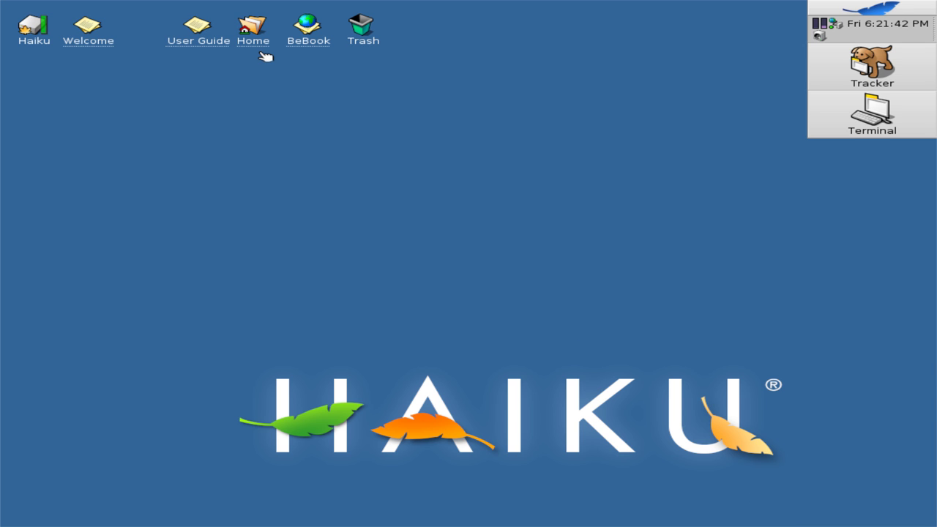
Step: Open WebPositive from the apps folder on the Haiku volume, then quit it
{"action": "right_click", "coordinate": [709, 296]}
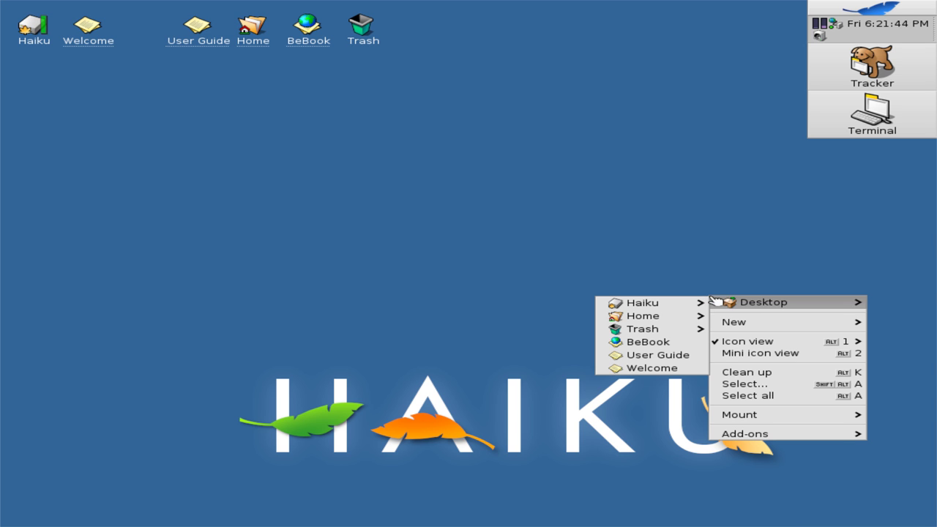
{"action": "mouse_move", "coordinate": [758, 303]}
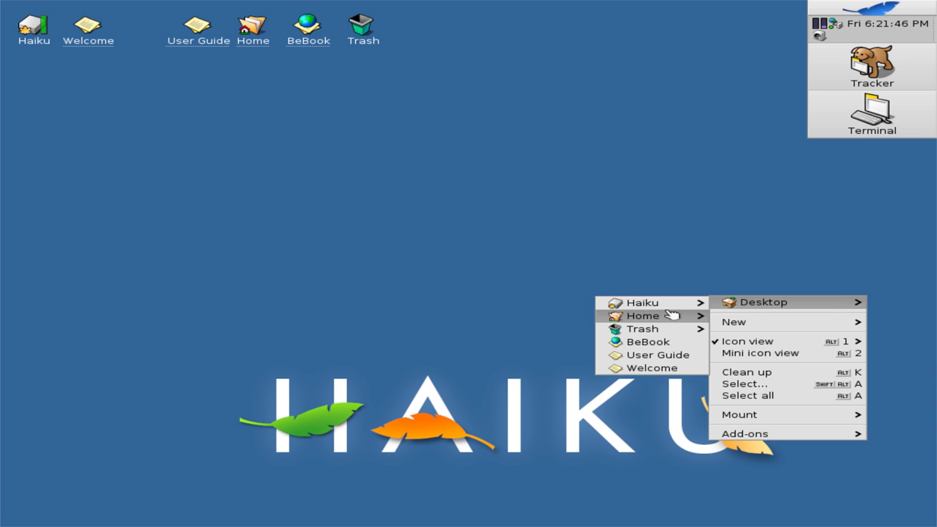
{"action": "mouse_move", "coordinate": [670, 303]}
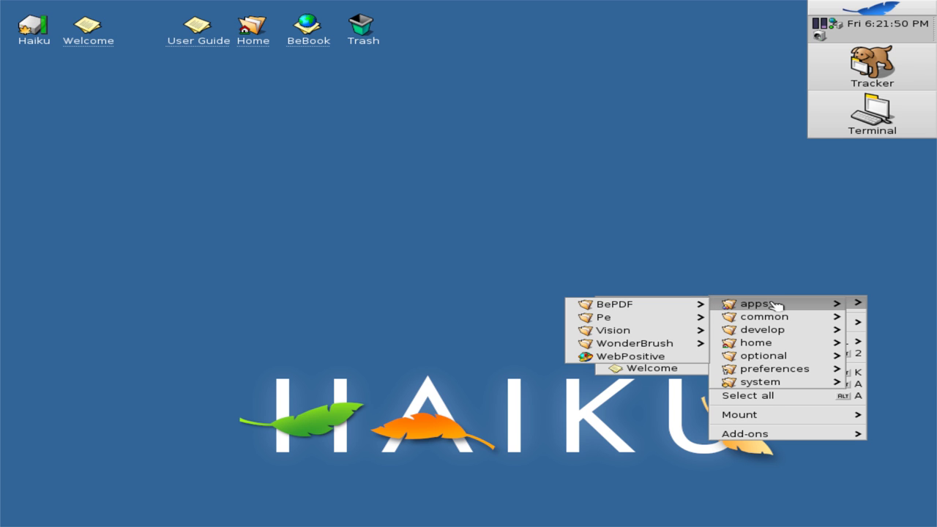
{"action": "mouse_move", "coordinate": [638, 332]}
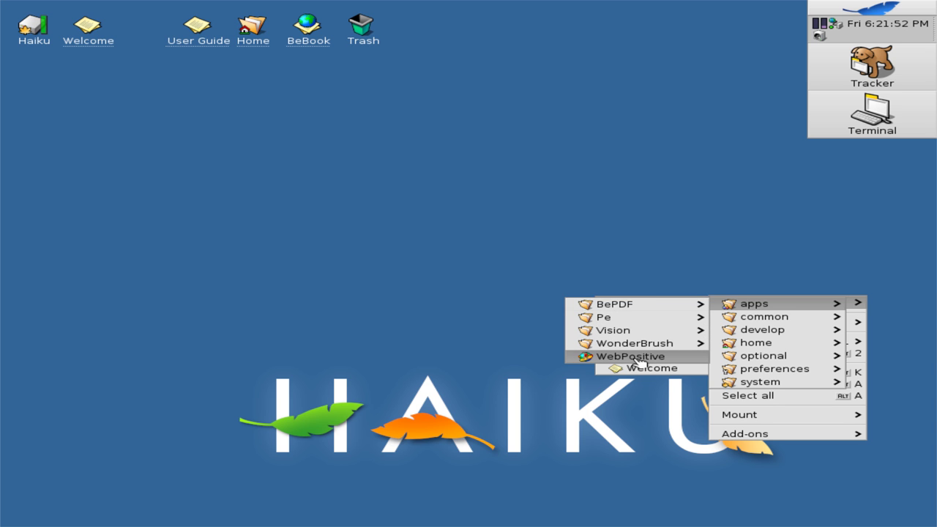
{"action": "left_click", "coordinate": [638, 360]}
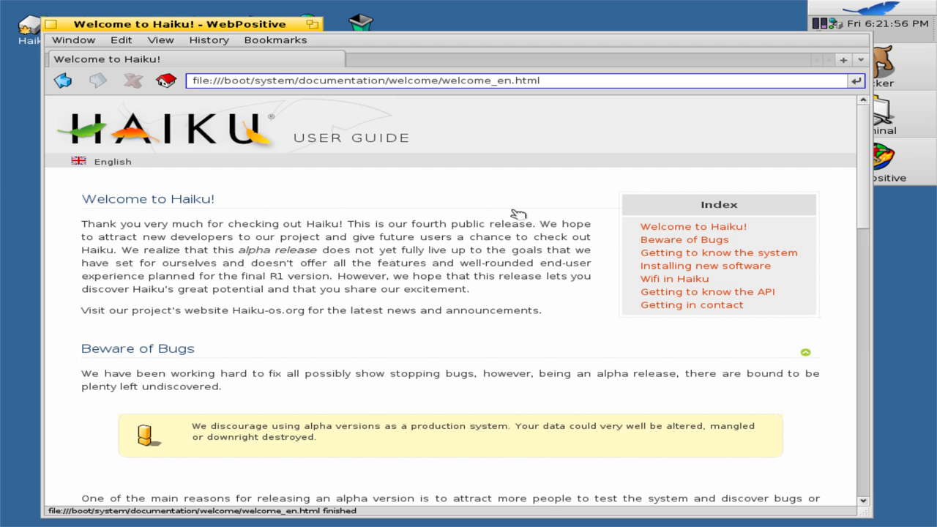
{"action": "left_click", "coordinate": [72, 40]}
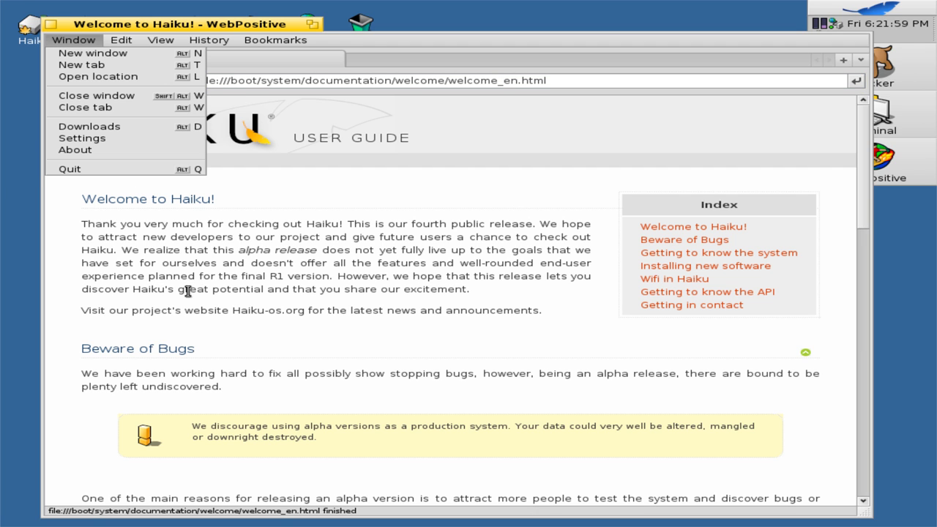
{"action": "left_click", "coordinate": [141, 171]}
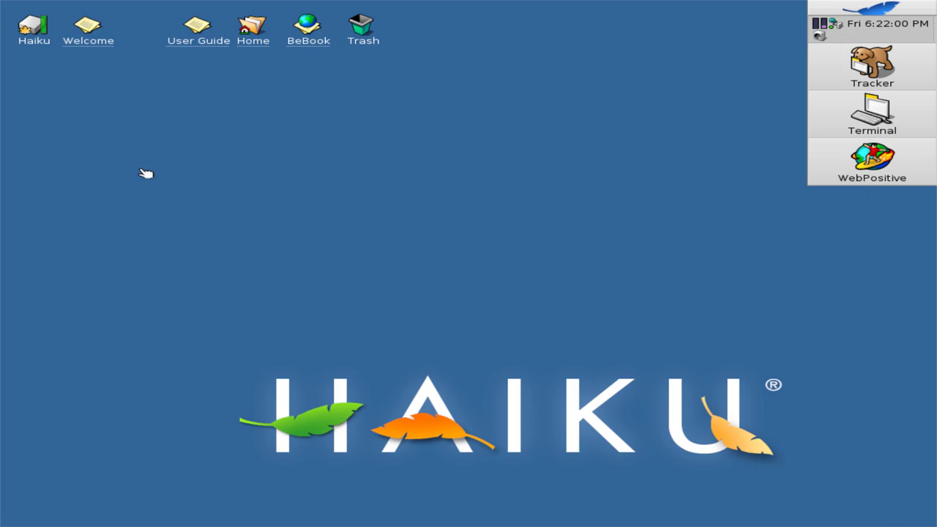
Step: Browse the Haiku volume's common folder through add-ons and media from the desktop
{"action": "right_click", "coordinate": [887, 328]}
{"action": "mouse_move", "coordinate": [890, 329]}
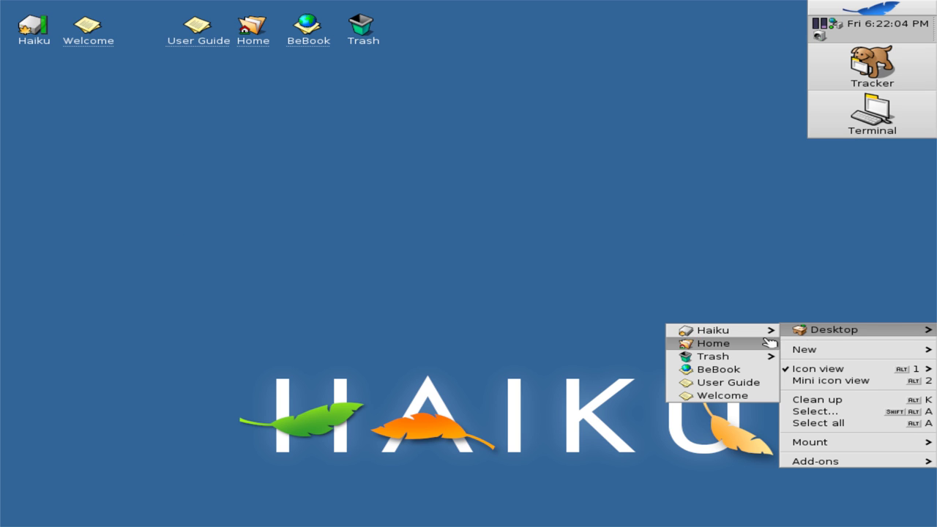
{"action": "mouse_move", "coordinate": [758, 330]}
{"action": "mouse_move", "coordinate": [911, 359]}
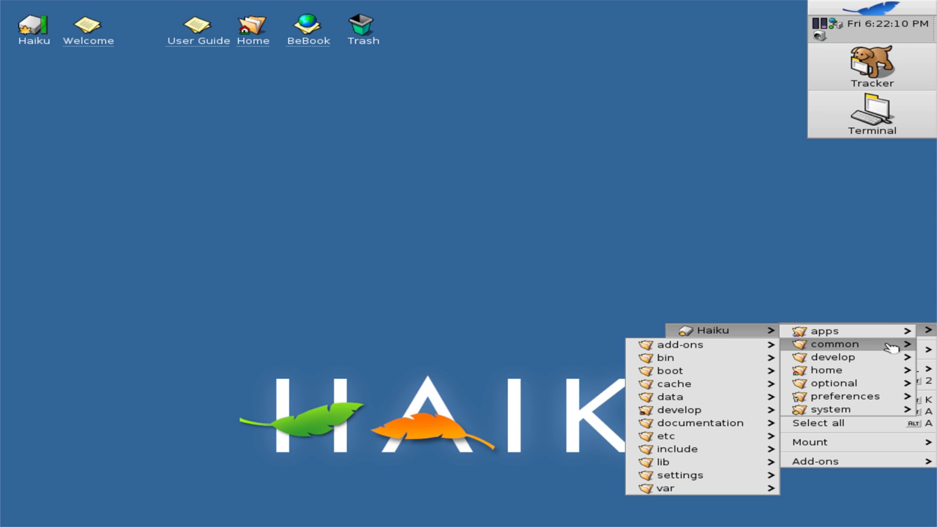
{"action": "mouse_move", "coordinate": [661, 346]}
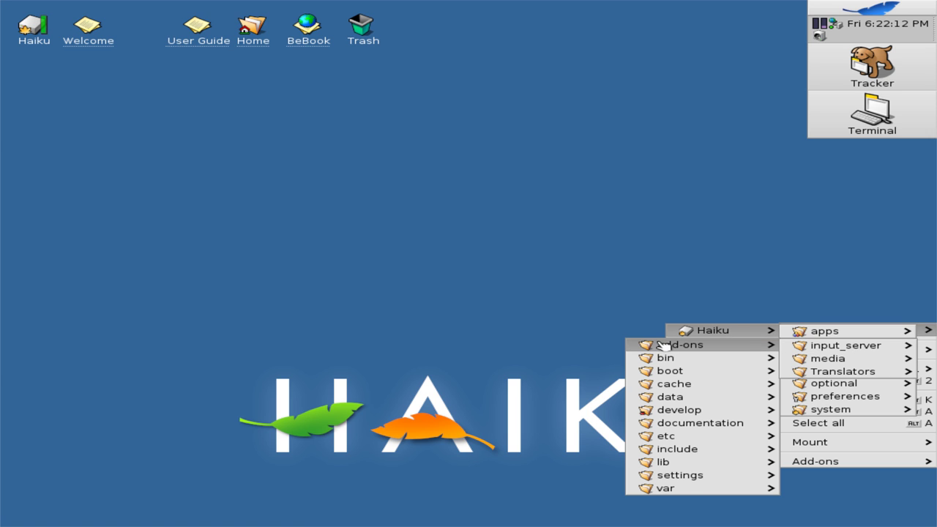
{"action": "mouse_move", "coordinate": [833, 349]}
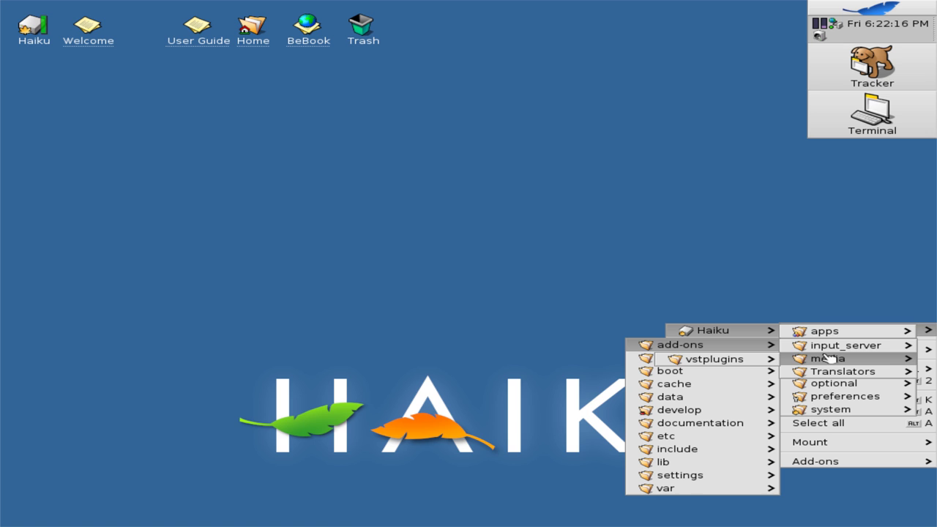
{"action": "mouse_move", "coordinate": [763, 360]}
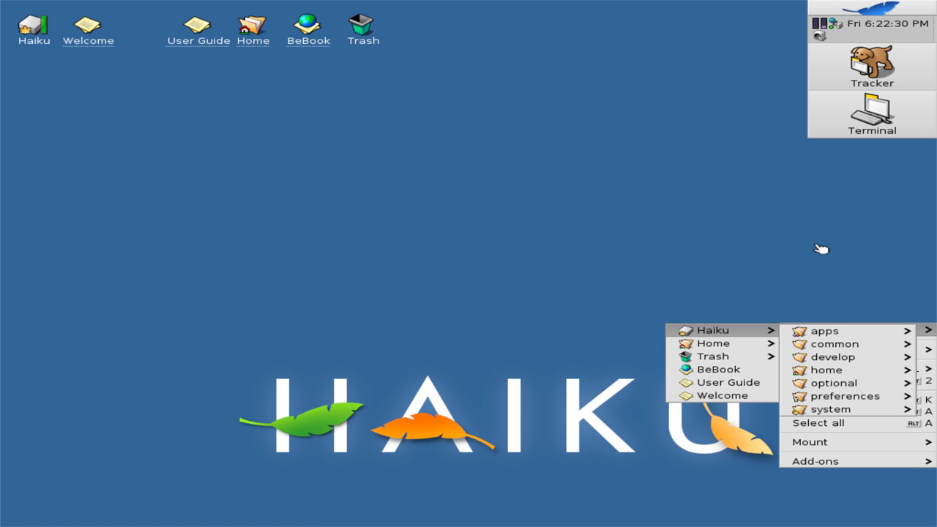
Step: Browse apps/Vision/logs/freenode on the Haiku volume using keyboard navigation, then dismiss the folder listing
{"action": "key", "text": "Right"}
{"action": "key", "text": "Right"}
{"action": "key", "text": "Down"}
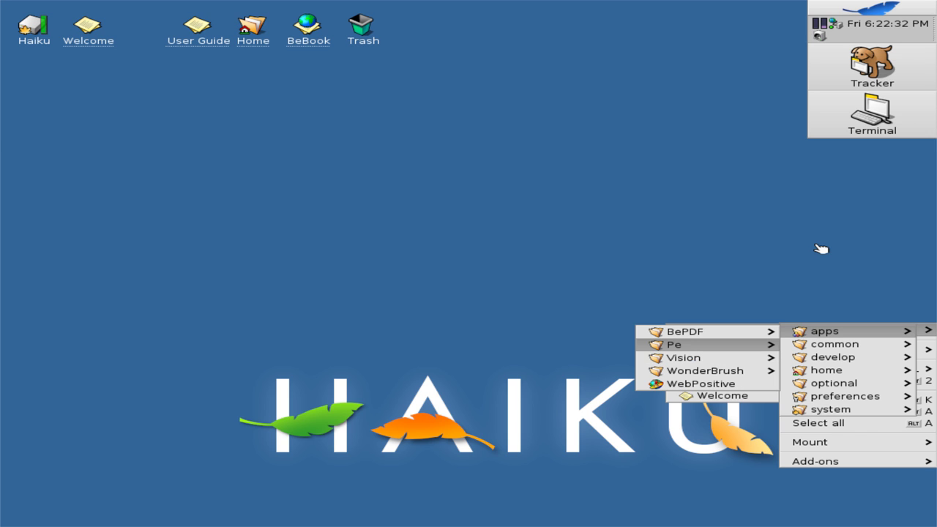
{"action": "key", "text": "Down"}
{"action": "key", "text": "Right"}
{"action": "key", "text": "Up"}
{"action": "key", "text": "Up"}
{"action": "key", "text": "Up"}
{"action": "key", "text": "Up"}
{"action": "key", "text": "Up"}
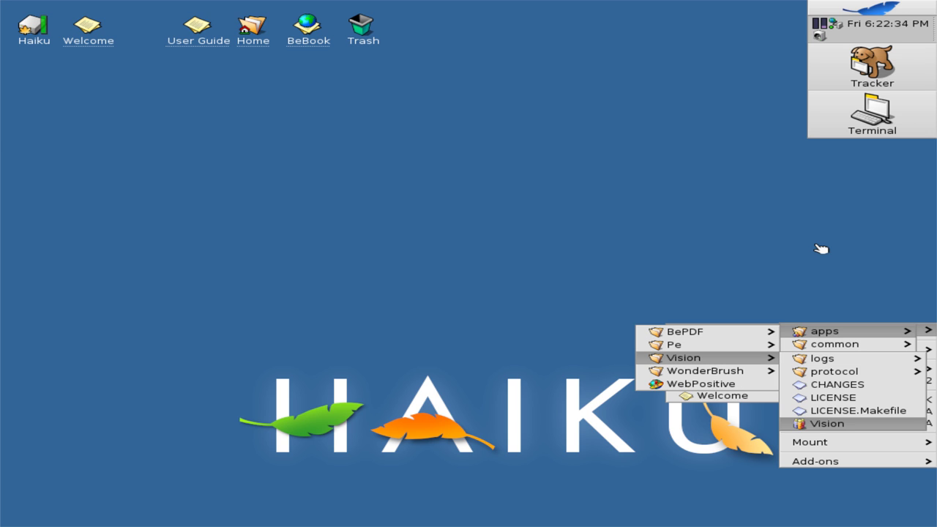
{"action": "key", "text": "Up"}
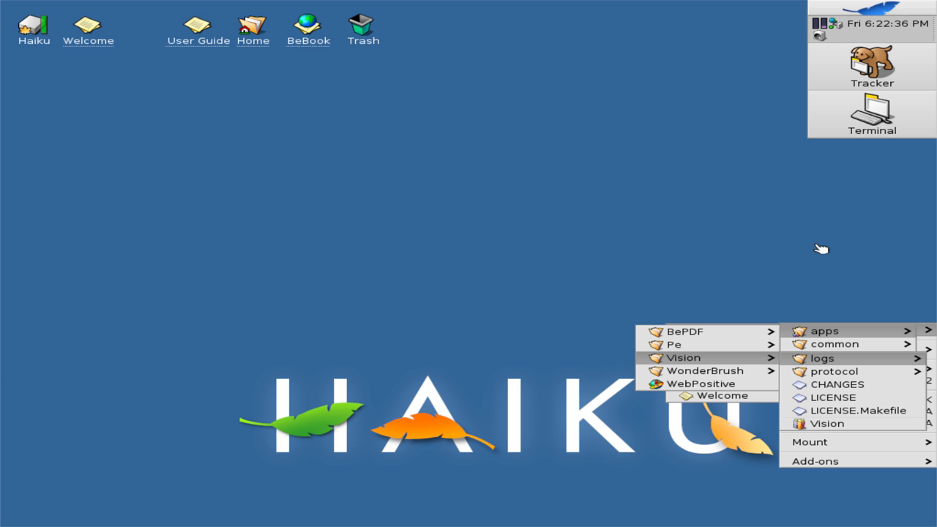
{"action": "key", "text": "Right"}
{"action": "key", "text": "Right"}
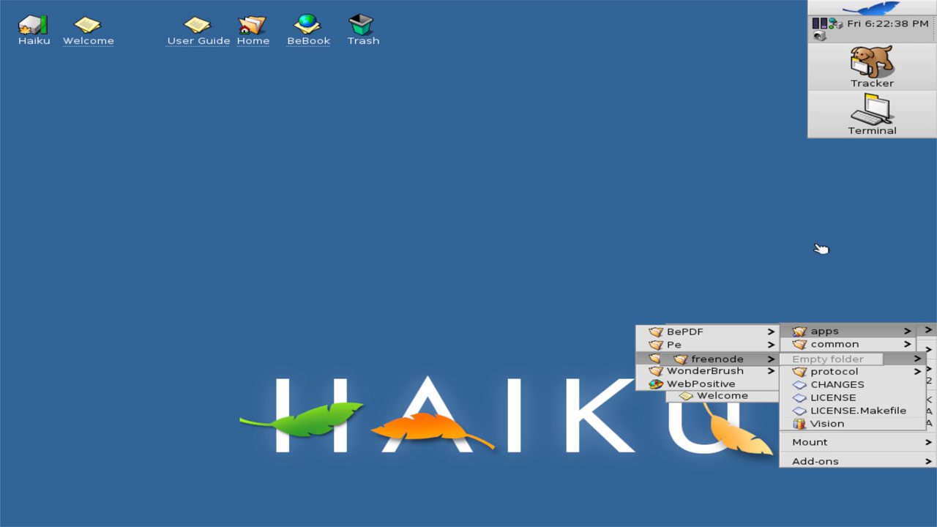
{"action": "left_click", "coordinate": [821, 249]}
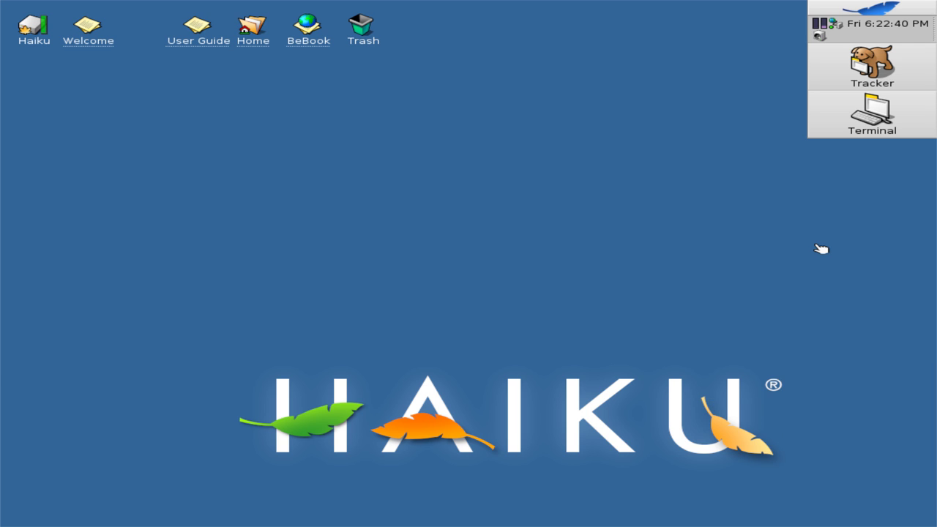
Step: Browse the subfolders of the Haiku volume's common folder, such as boot, data and include, from the desktop
{"action": "right_click", "coordinate": [818, 250]}
{"action": "mouse_move", "coordinate": [769, 253]}
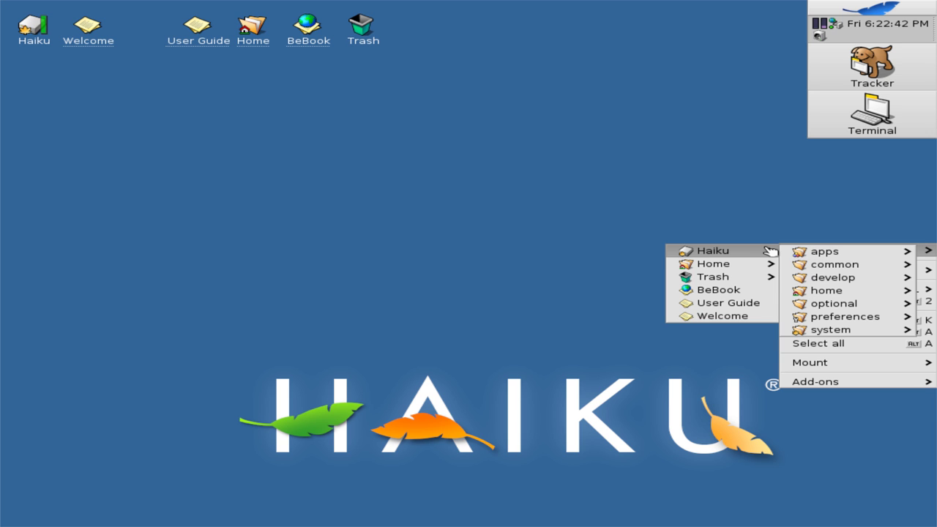
{"action": "mouse_move", "coordinate": [802, 265]}
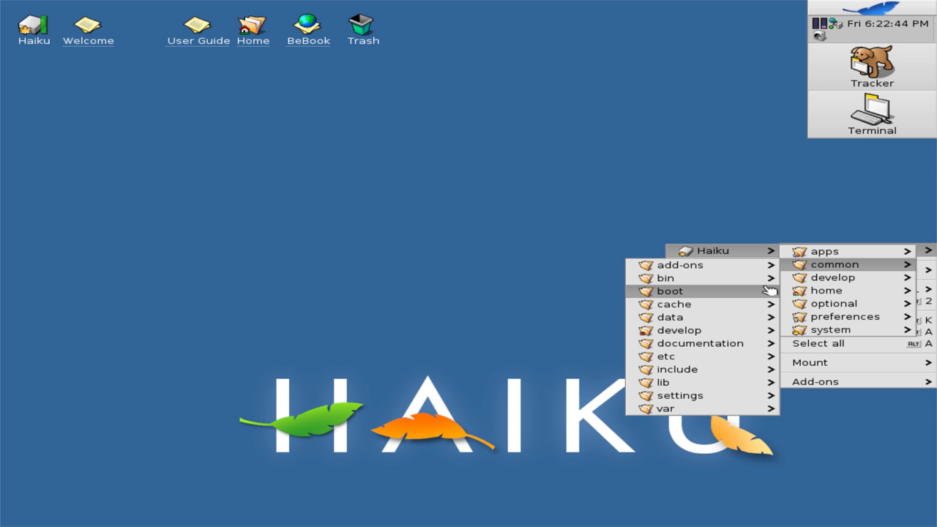
{"action": "mouse_move", "coordinate": [761, 307]}
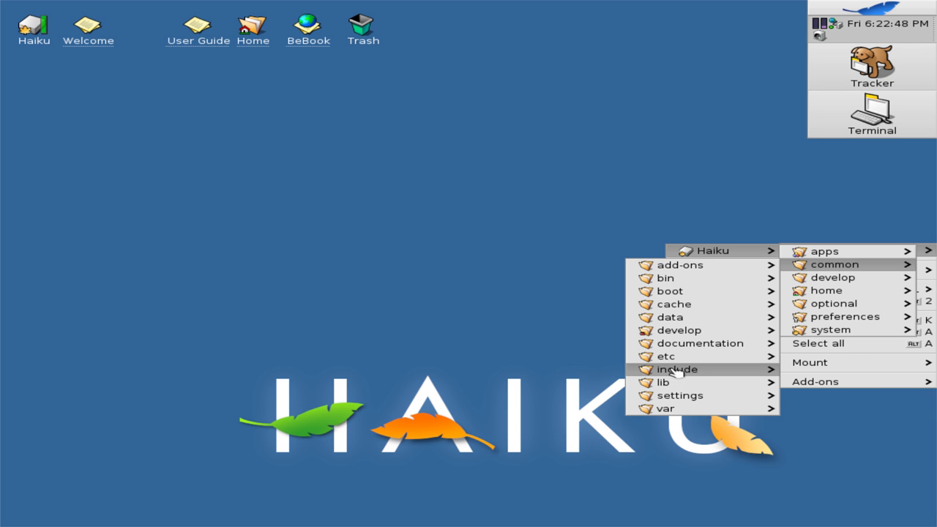
{"action": "mouse_move", "coordinate": [677, 360]}
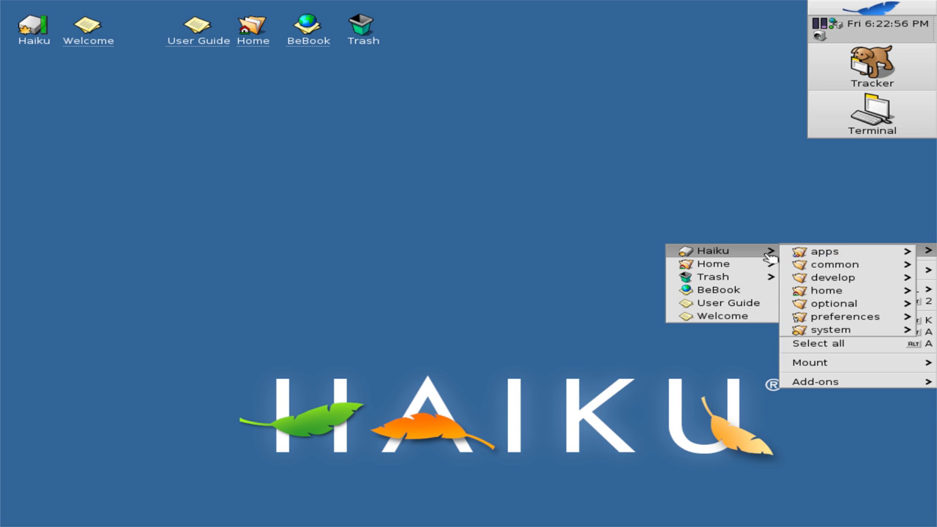
{"action": "mouse_move", "coordinate": [800, 267]}
{"action": "mouse_move", "coordinate": [664, 332]}
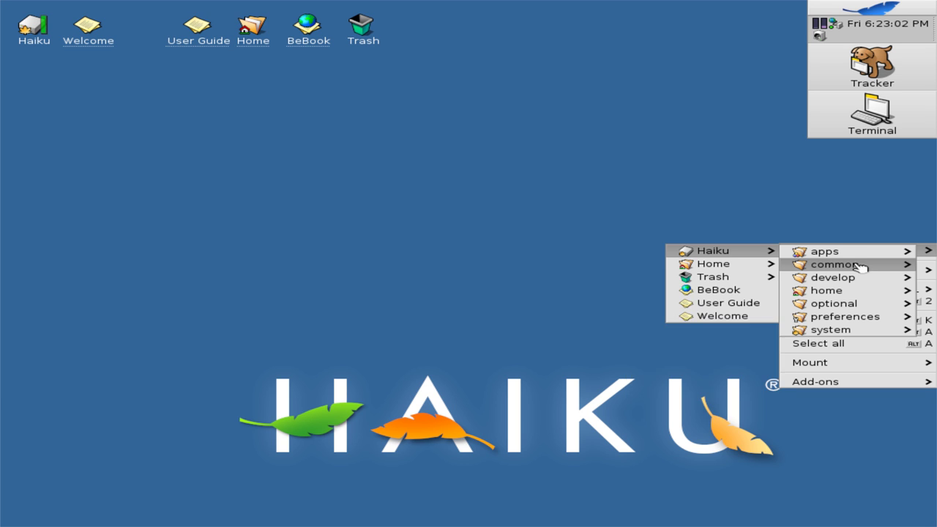
Step: Browse the libraries in develop/lib/x86 on the Haiku volume, then the be and bin subfolders of home/config
{"action": "mouse_move", "coordinate": [848, 278]}
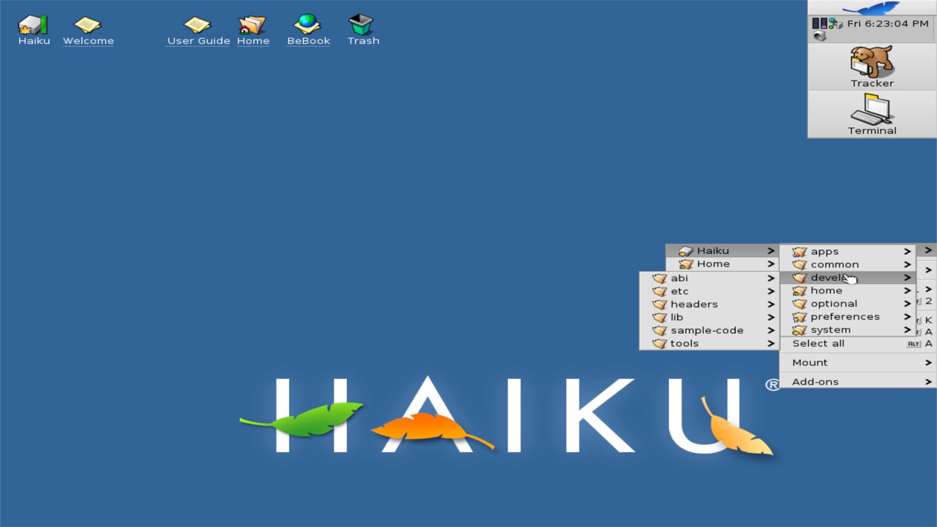
{"action": "mouse_move", "coordinate": [732, 324]}
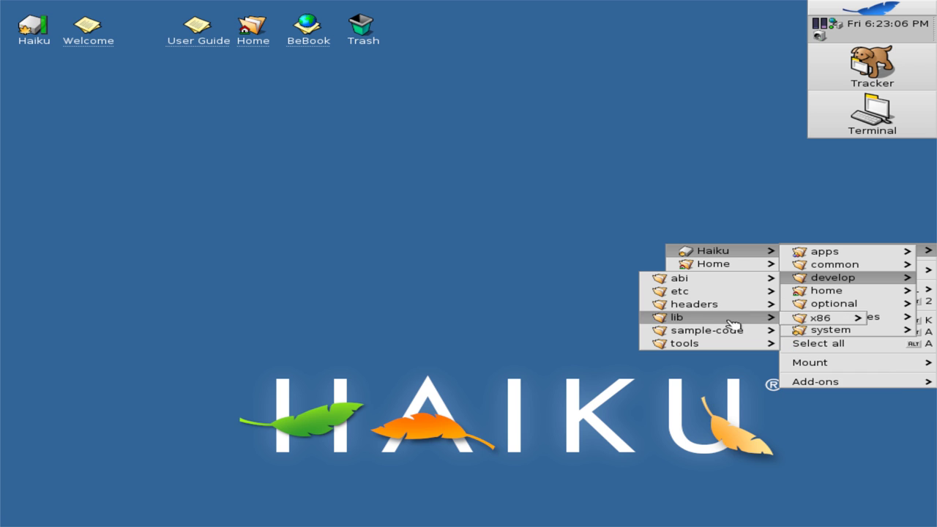
{"action": "mouse_move", "coordinate": [815, 322]}
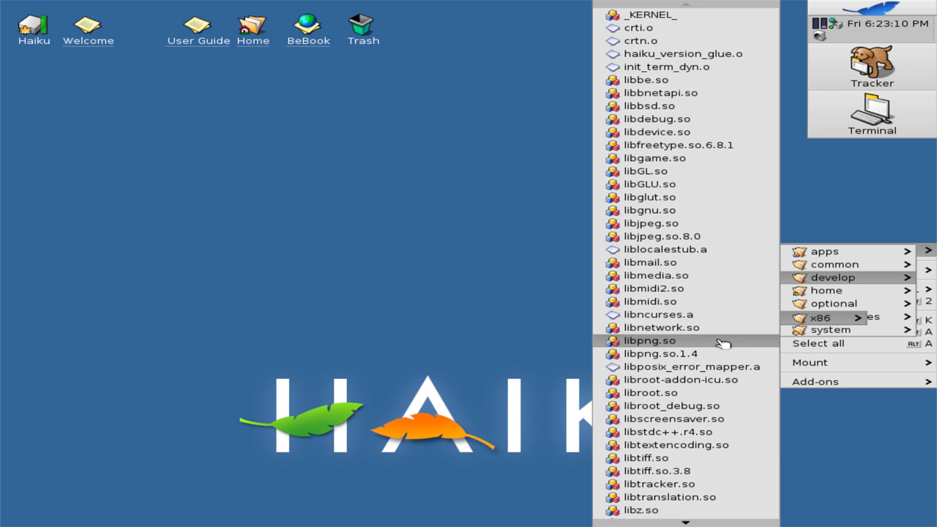
{"action": "scroll", "coordinate": [670, 353], "scroll_direction": "down", "scroll_amount": 2}
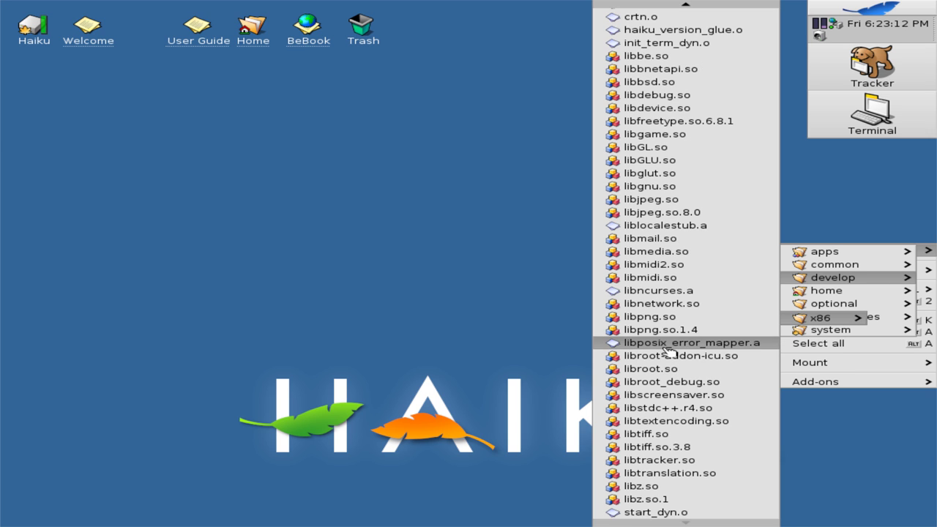
{"action": "scroll", "coordinate": [670, 354], "scroll_direction": "up", "scroll_amount": 2}
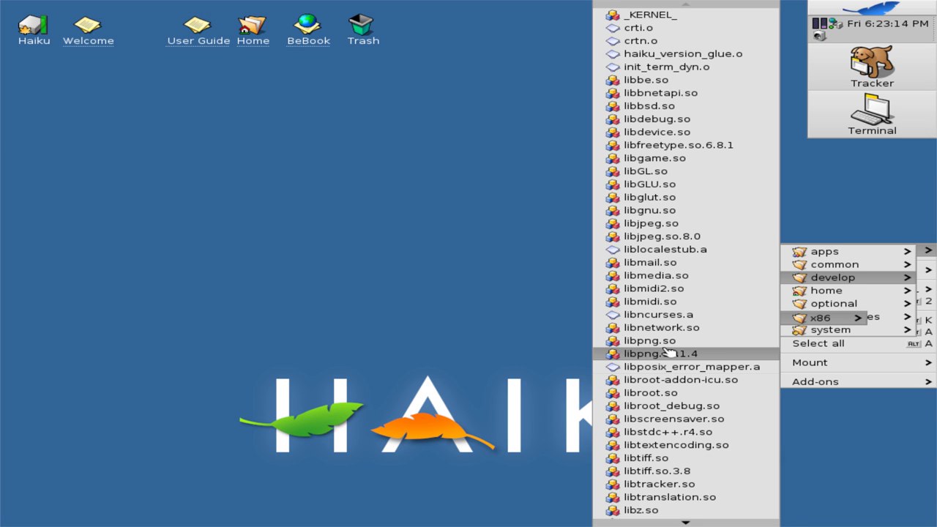
{"action": "key", "text": "Up"}
{"action": "key", "text": "Up"}
{"action": "key", "text": "Up"}
{"action": "key", "text": "Up"}
{"action": "key", "text": "Up"}
{"action": "key", "text": "Up"}
{"action": "key", "text": "Up"}
{"action": "key", "text": "Up"}
{"action": "key", "text": "Up"}
{"action": "key", "text": "Up"}
{"action": "key", "text": "Up"}
{"action": "key", "text": "Up"}
{"action": "key", "text": "Up"}
{"action": "key", "text": "Up"}
{"action": "key", "text": "Up"}
{"action": "key", "text": "Up"}
{"action": "key", "text": "Up"}
{"action": "key", "text": "Up"}
{"action": "key", "text": "Up"}
{"action": "key", "text": "Up"}
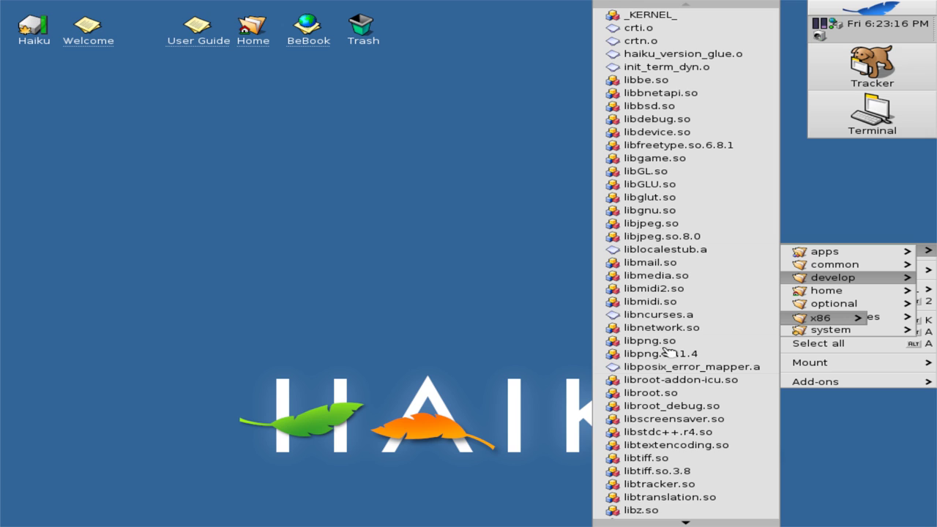
{"action": "mouse_move", "coordinate": [879, 291]}
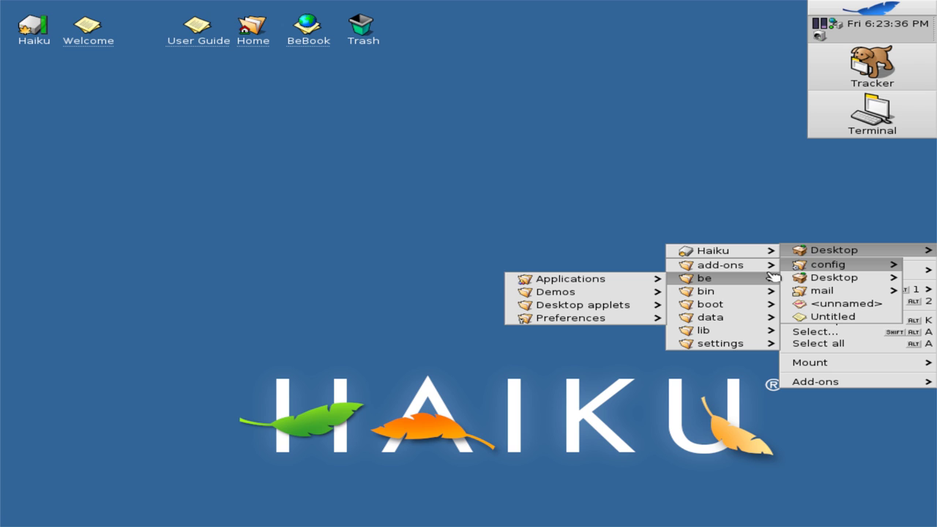
{"action": "mouse_move", "coordinate": [766, 295]}
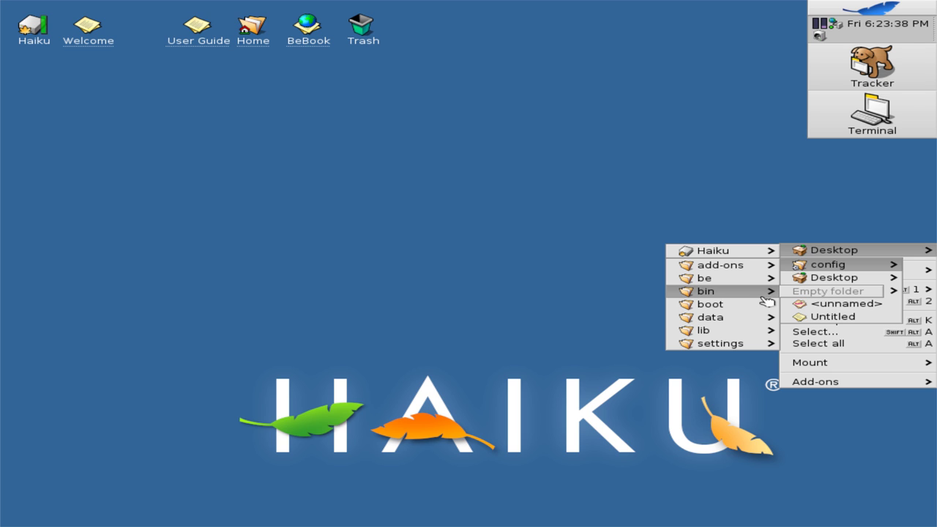
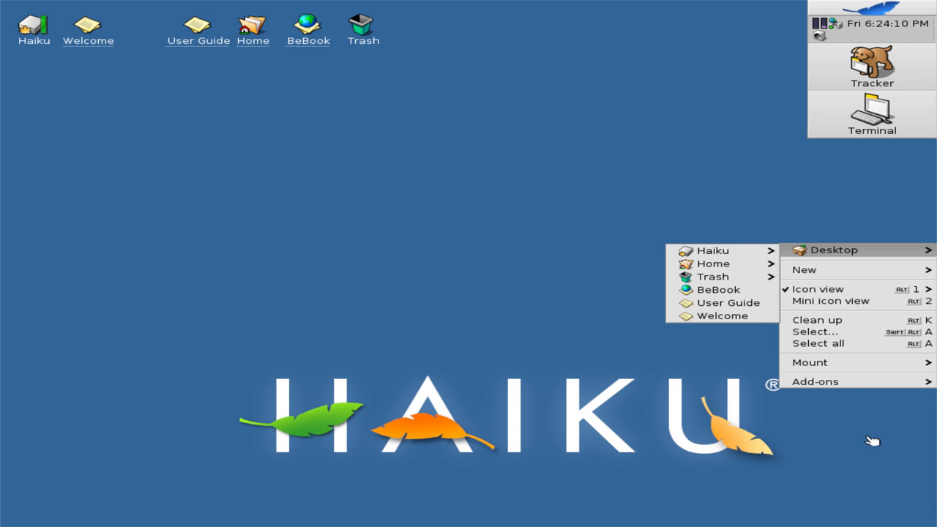
Step: Open the Background add-on for the desktop, set the current workspace's image placement to Center, apply it, and close Backgrounds
{"action": "mouse_move", "coordinate": [833, 381]}
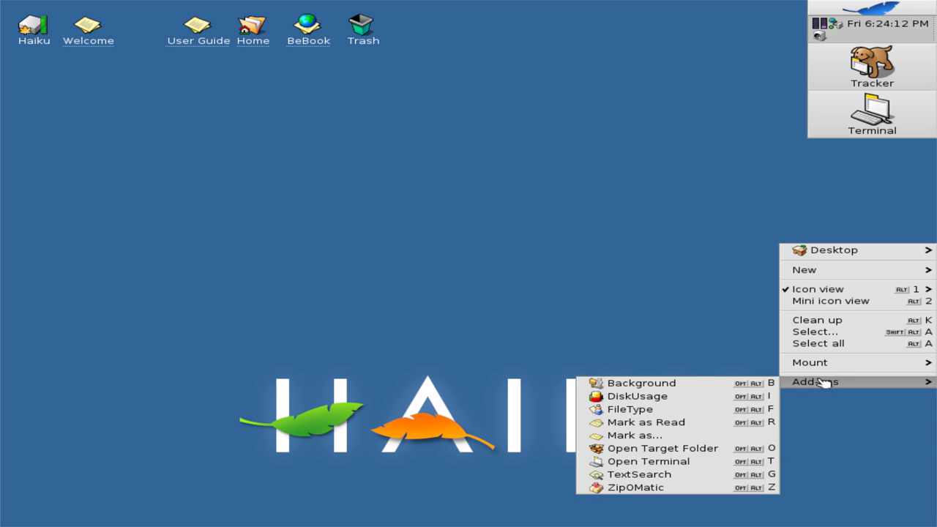
{"action": "left_click", "coordinate": [695, 388]}
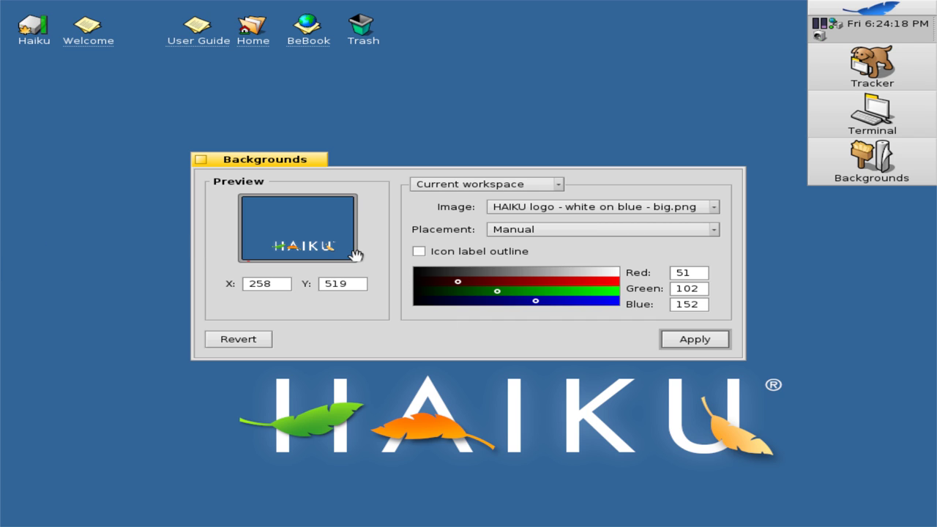
{"action": "left_click", "coordinate": [512, 231]}
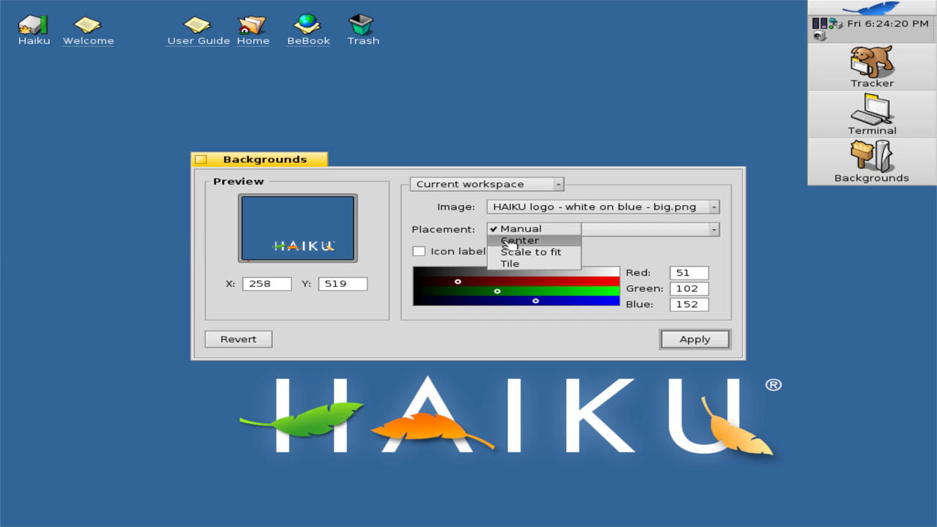
{"action": "left_click", "coordinate": [508, 245]}
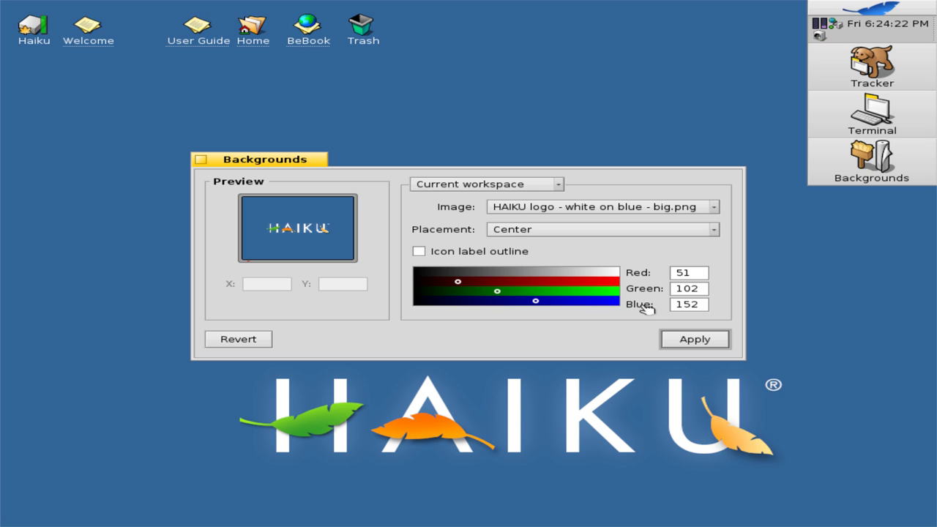
{"action": "left_click", "coordinate": [682, 339]}
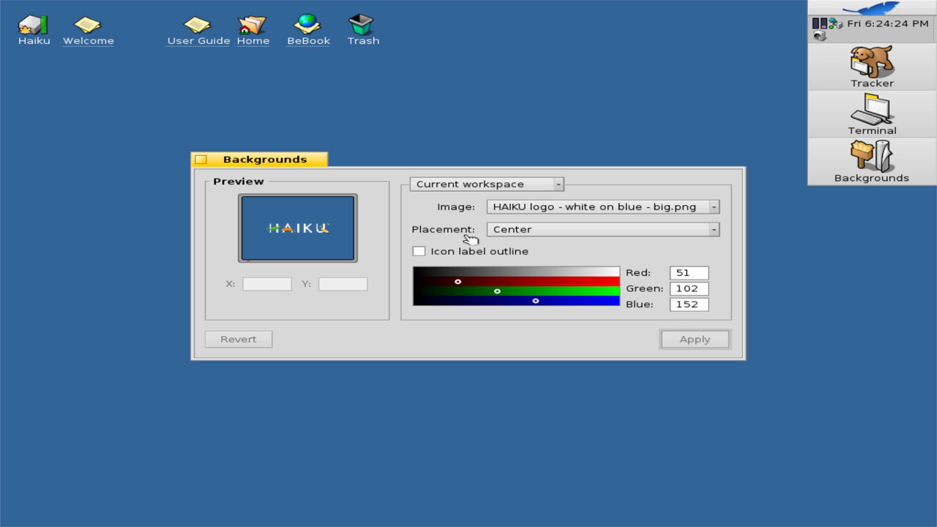
{"action": "left_click_drag", "start_coordinate": [270, 159], "coordinate": [241, 94]}
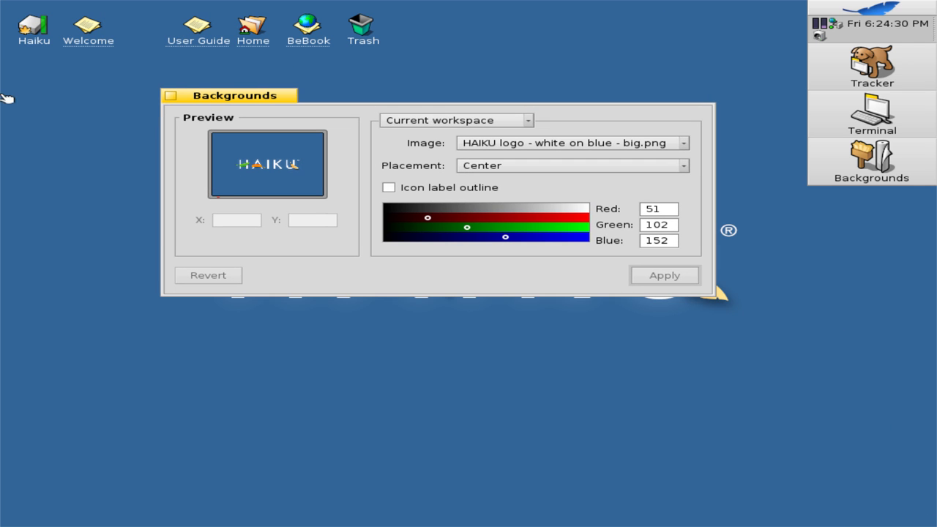
{"action": "left_click", "coordinate": [170, 96]}
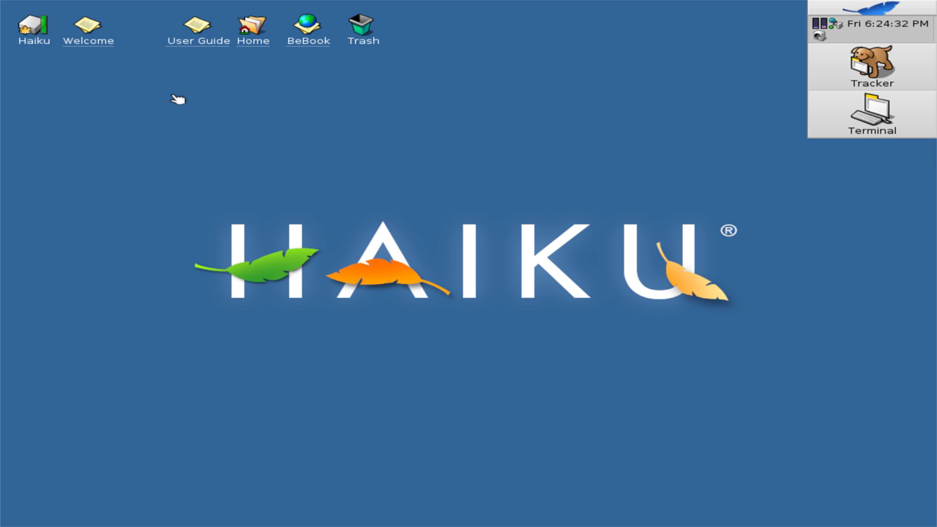
Step: Launch the DiskUsage add-on from the desktop, examine its usage chart, and close it
{"action": "right_click", "coordinate": [790, 247]}
{"action": "mouse_move", "coordinate": [845, 364]}
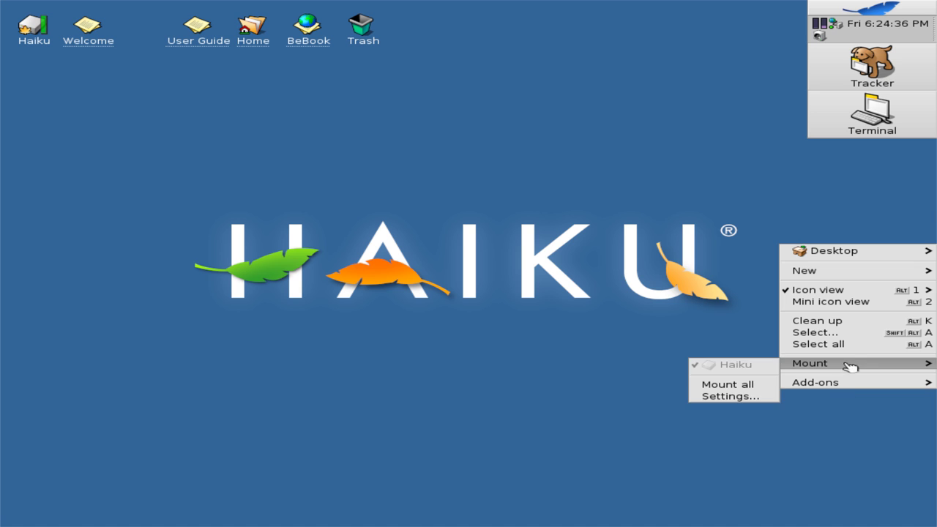
{"action": "mouse_move", "coordinate": [845, 382]}
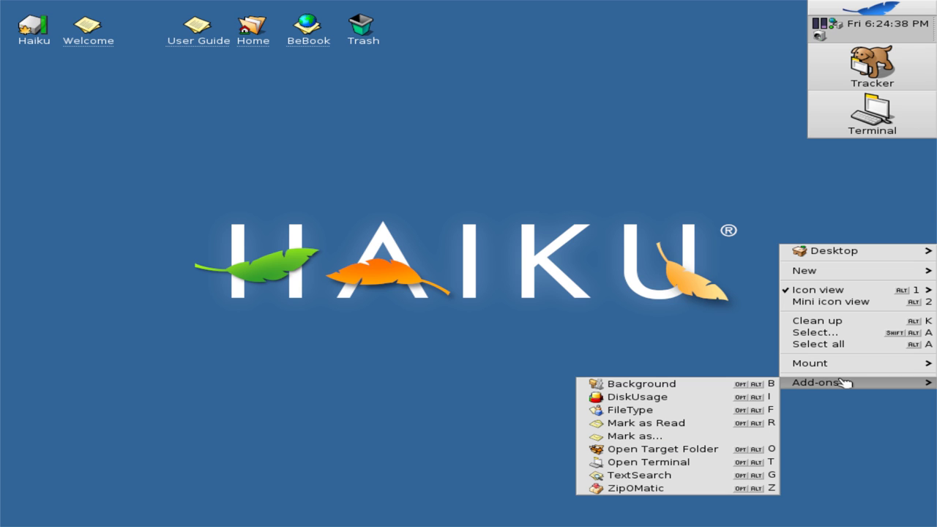
{"action": "left_click", "coordinate": [751, 399]}
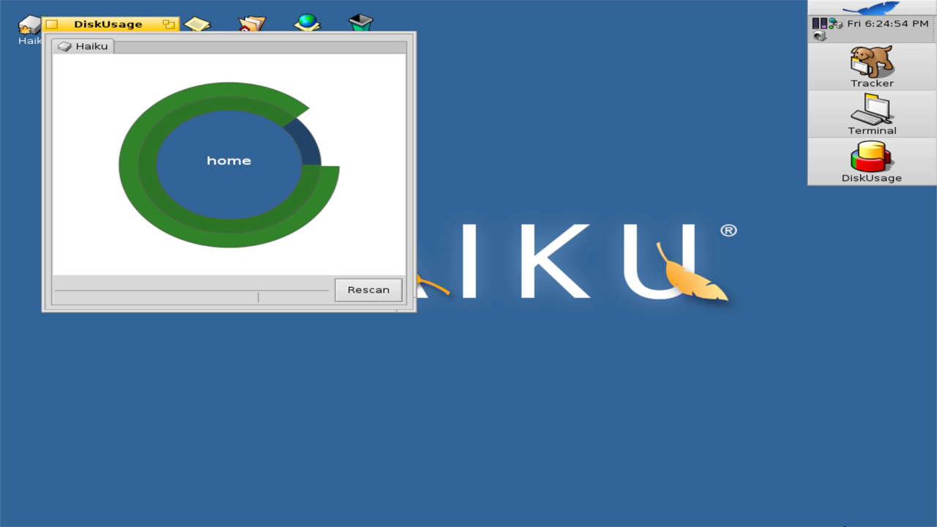
{"action": "mouse_move", "coordinate": [209, 170]}
{"action": "left_click", "coordinate": [51, 26]}
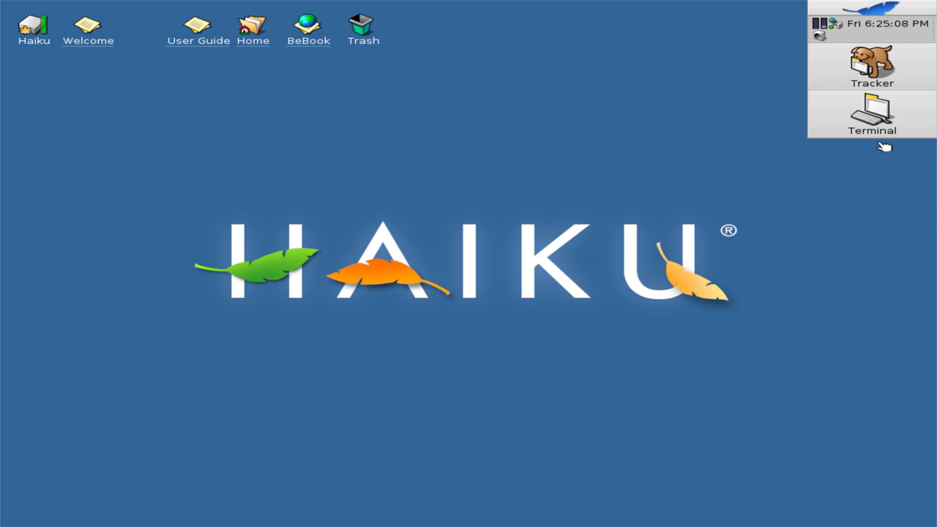
Step: Look into the Haiku volume's home folder from the desktop, then launch the FileType add-on
{"action": "right_click", "coordinate": [612, 186]}
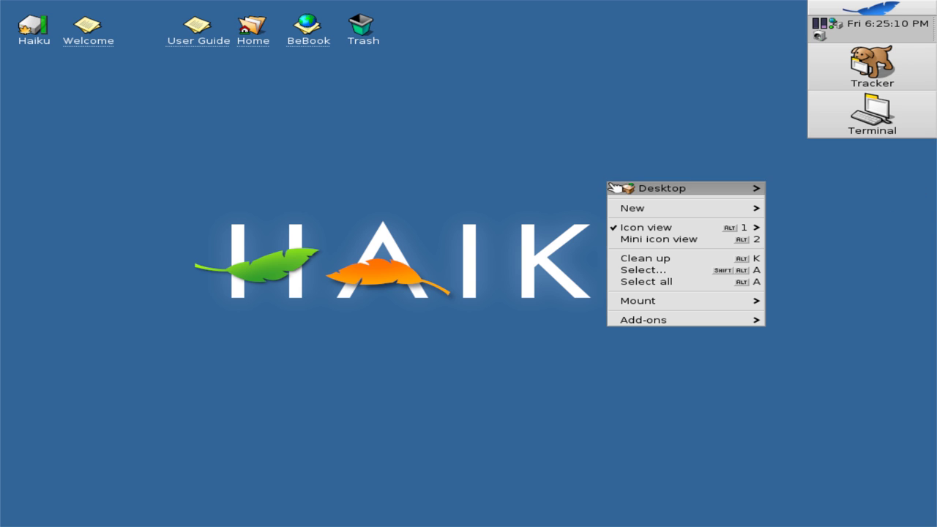
{"action": "mouse_move", "coordinate": [646, 190]}
{"action": "mouse_move", "coordinate": [784, 189]}
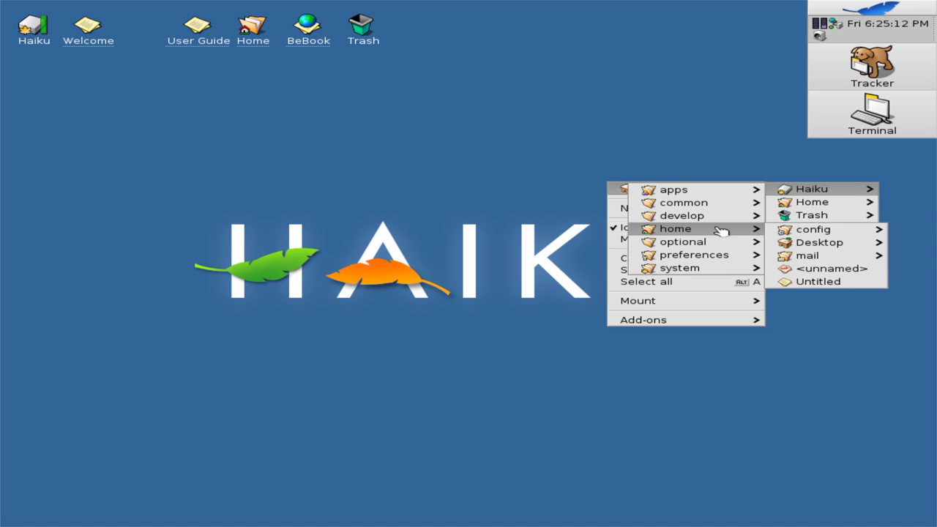
{"action": "mouse_move", "coordinate": [749, 322]}
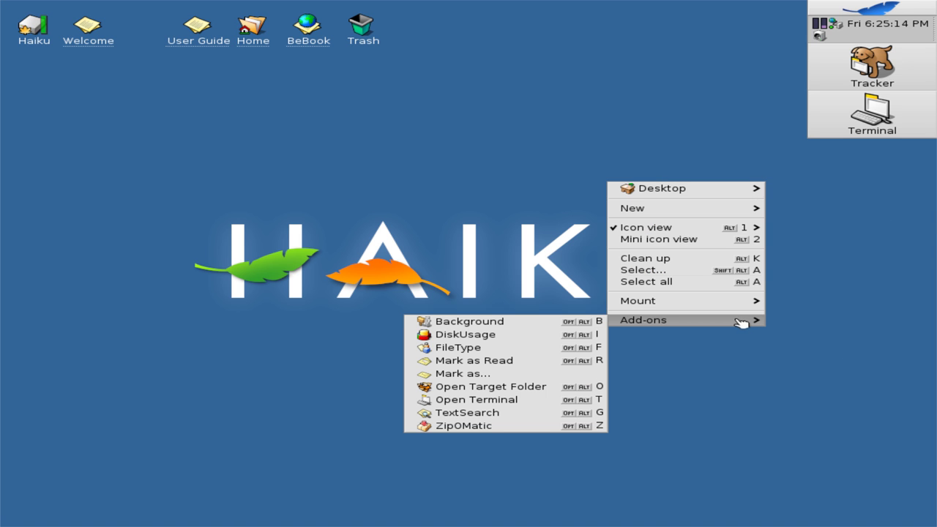
{"action": "left_click", "coordinate": [455, 348]}
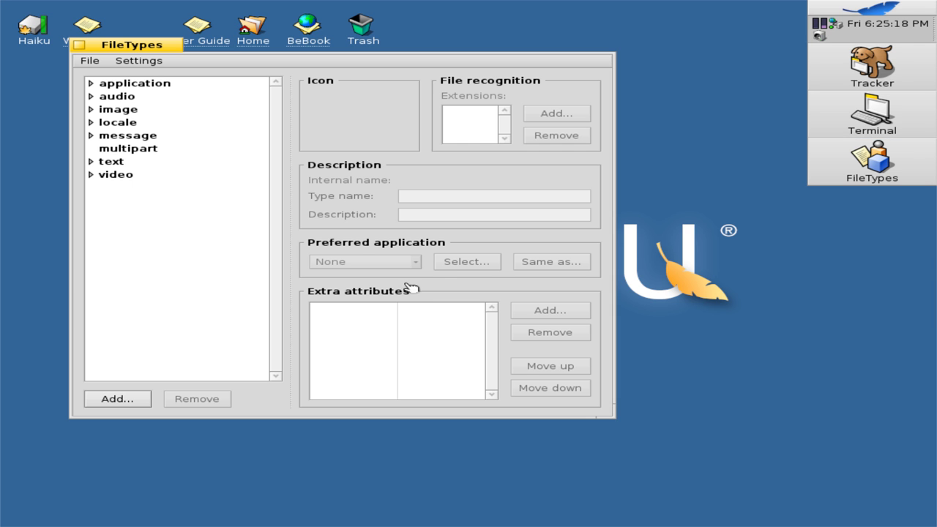
Step: Select and expand the application group in FileTypes and look through its file types
{"action": "left_click", "coordinate": [152, 87]}
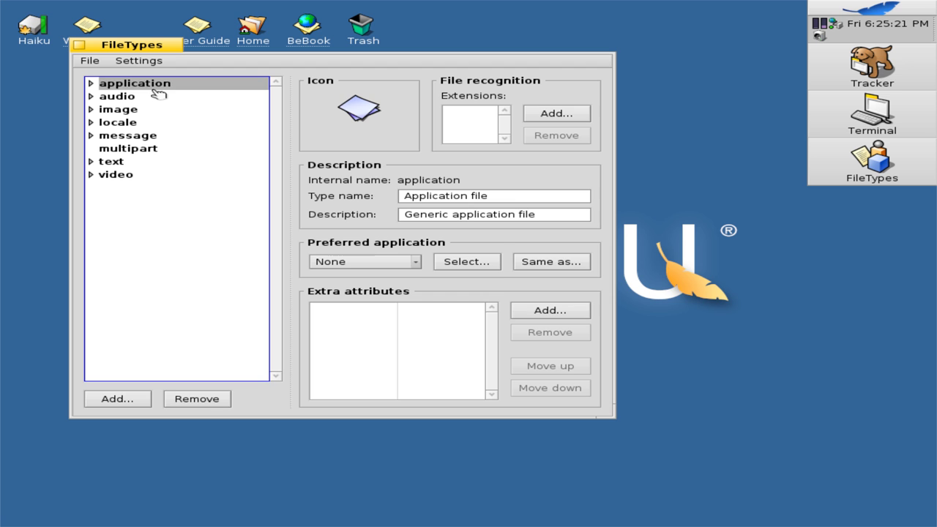
{"action": "left_click", "coordinate": [90, 84]}
{"action": "scroll", "coordinate": [216, 220], "scroll_direction": "down", "scroll_amount": 20}
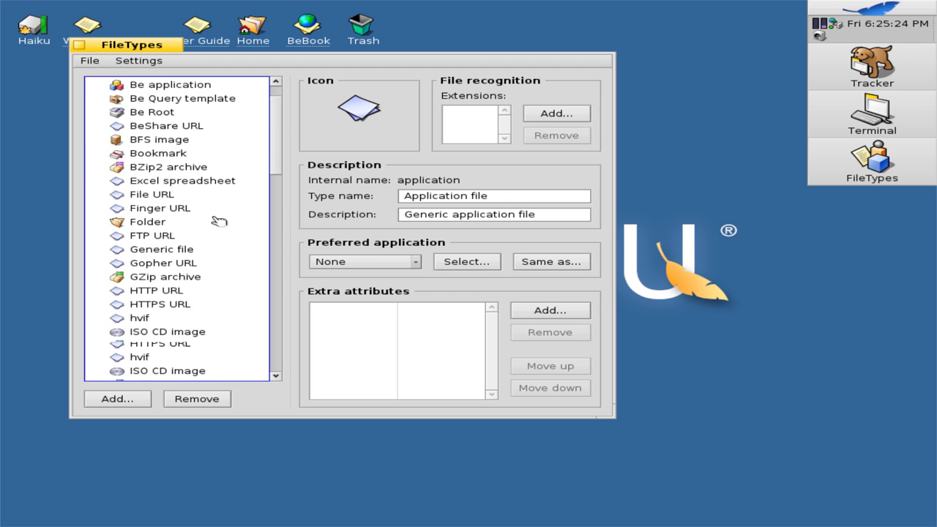
{"action": "scroll", "coordinate": [216, 220], "scroll_direction": "down", "scroll_amount": 3}
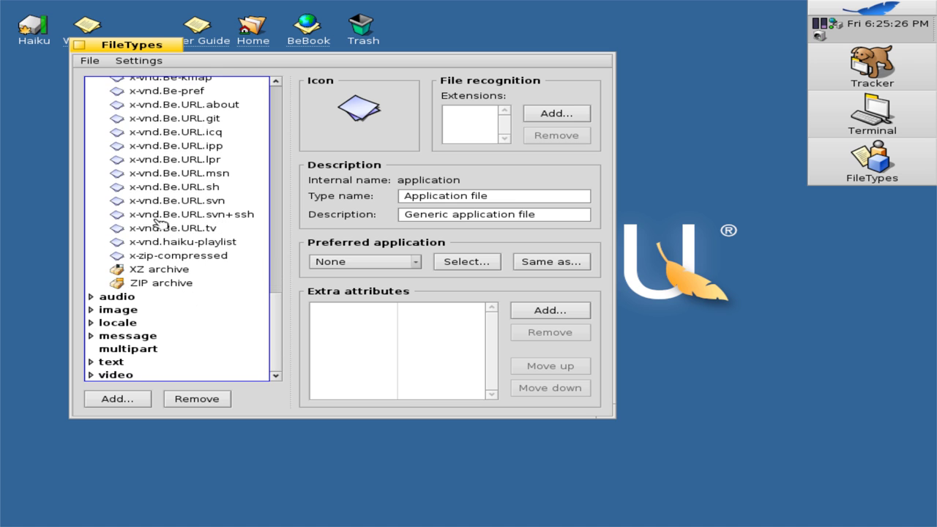
Step: Expand the audio and image groups to look through their file types, then select the locale group
{"action": "left_click", "coordinate": [91, 296]}
{"action": "scroll", "coordinate": [244, 349], "scroll_direction": "down", "scroll_amount": 3}
{"action": "scroll", "coordinate": [244, 349], "scroll_direction": "down", "scroll_amount": 4}
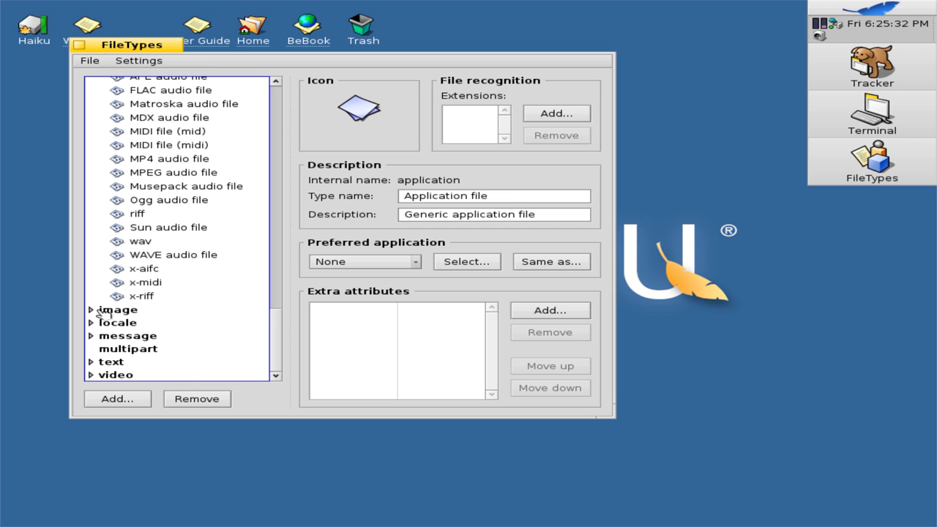
{"action": "left_click", "coordinate": [92, 310]}
{"action": "scroll", "coordinate": [161, 294], "scroll_direction": "down", "scroll_amount": 5}
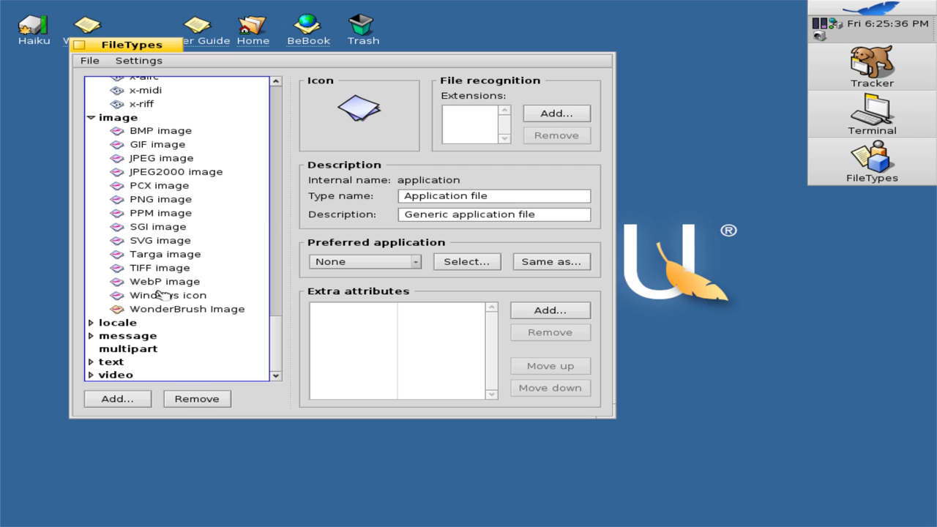
{"action": "left_click", "coordinate": [117, 323]}
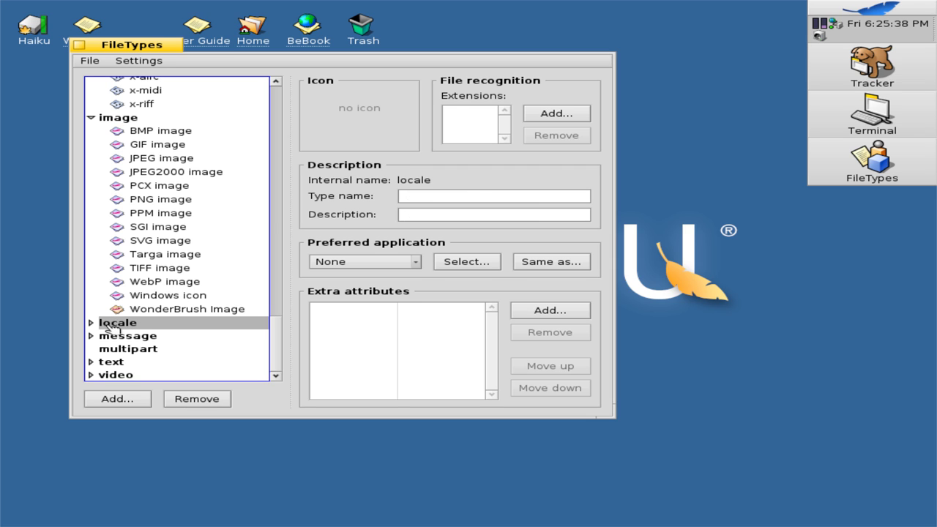
Step: Expand the locale, message, text and video groups and look through their file types
{"action": "left_click", "coordinate": [91, 323]}
{"action": "scroll", "coordinate": [103, 326], "scroll_direction": "down", "scroll_amount": 1}
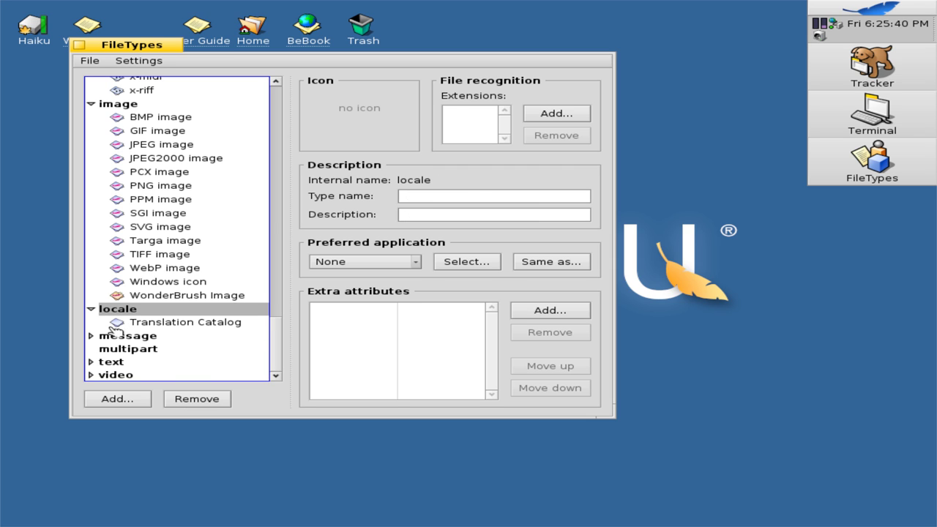
{"action": "left_click", "coordinate": [91, 336]}
{"action": "scroll", "coordinate": [101, 343], "scroll_direction": "down", "scroll_amount": 1}
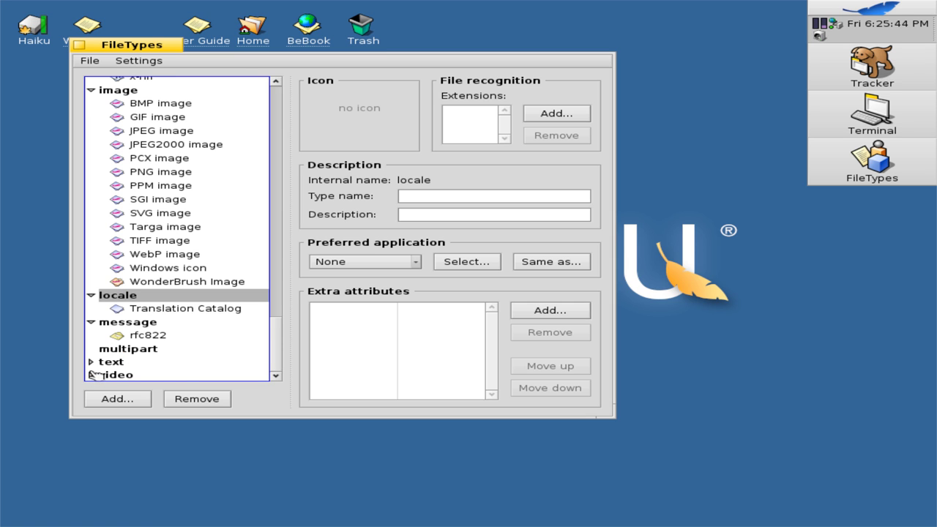
{"action": "left_click", "coordinate": [91, 363]}
{"action": "scroll", "coordinate": [95, 373], "scroll_direction": "down", "scroll_amount": 7}
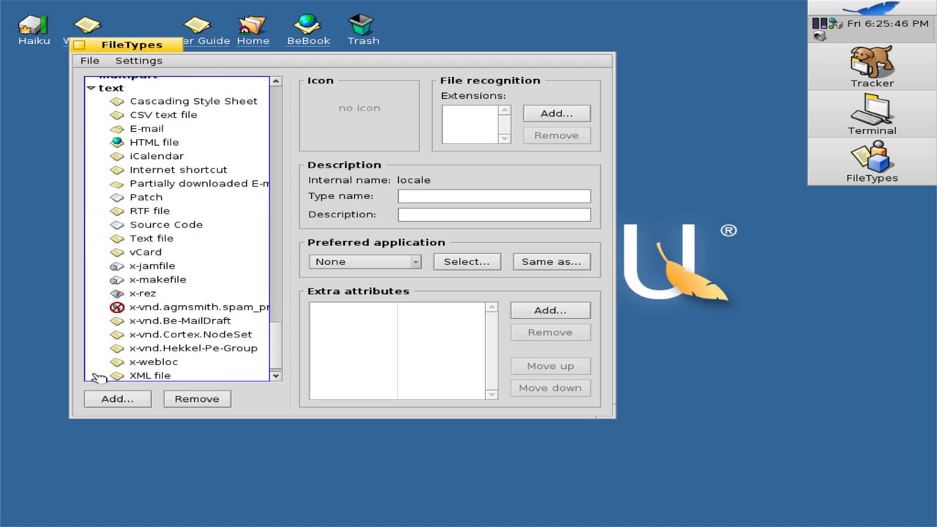
{"action": "left_click", "coordinate": [92, 375]}
{"action": "scroll", "coordinate": [102, 370], "scroll_direction": "down", "scroll_amount": 4}
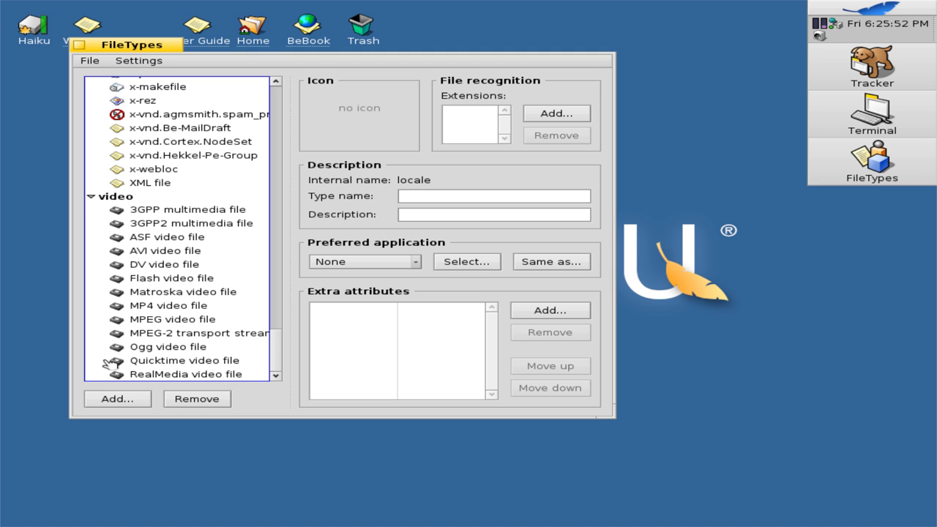
Step: Go back through the file type list to the application group and close FileTypes
{"action": "scroll", "coordinate": [114, 363], "scroll_direction": "up", "scroll_amount": 18}
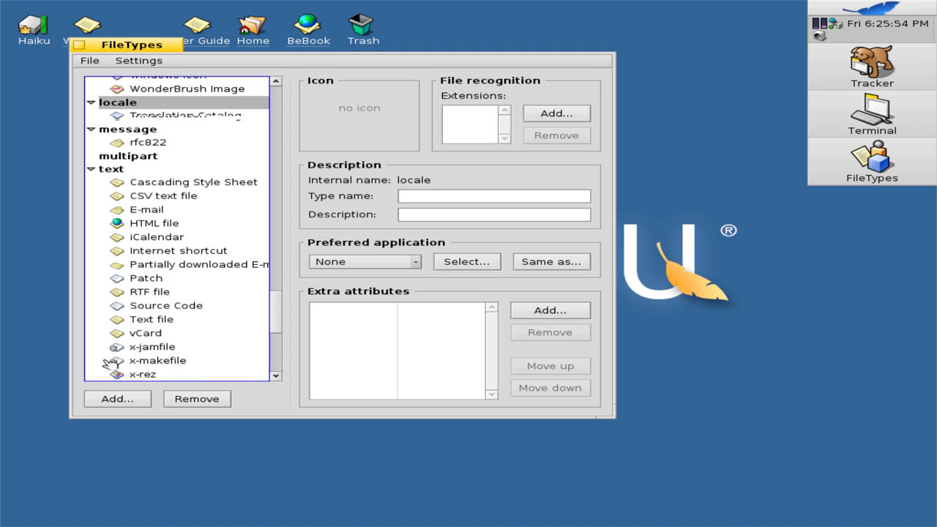
{"action": "scroll", "coordinate": [109, 364], "scroll_direction": "up", "scroll_amount": 20}
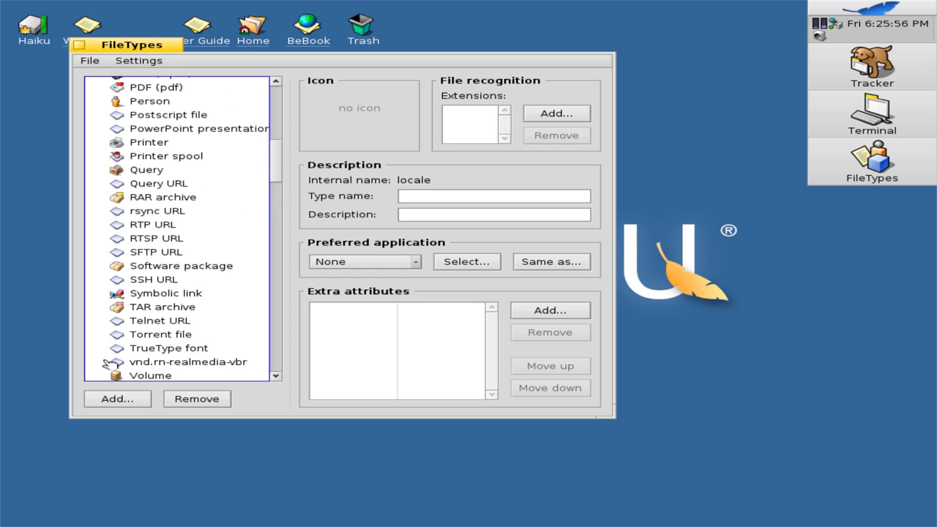
{"action": "scroll", "coordinate": [109, 366], "scroll_direction": "up", "scroll_amount": 1}
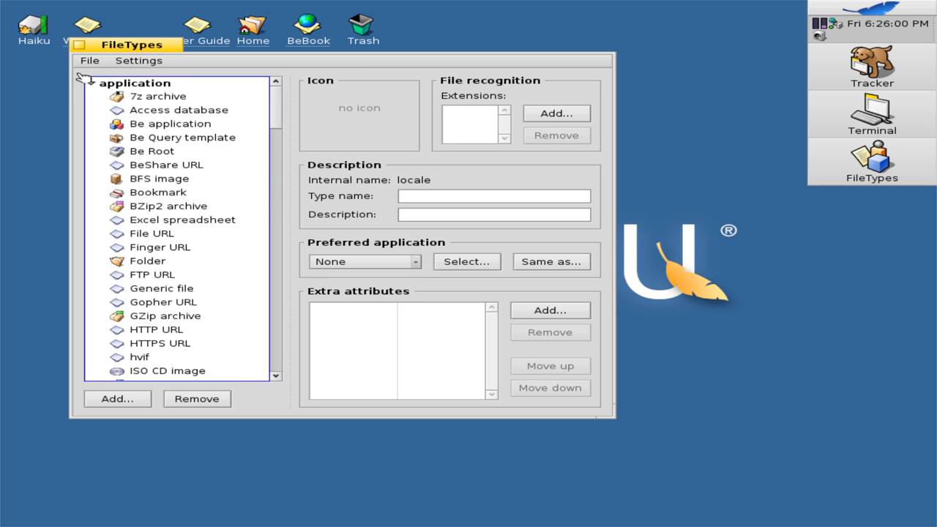
{"action": "left_click", "coordinate": [83, 46]}
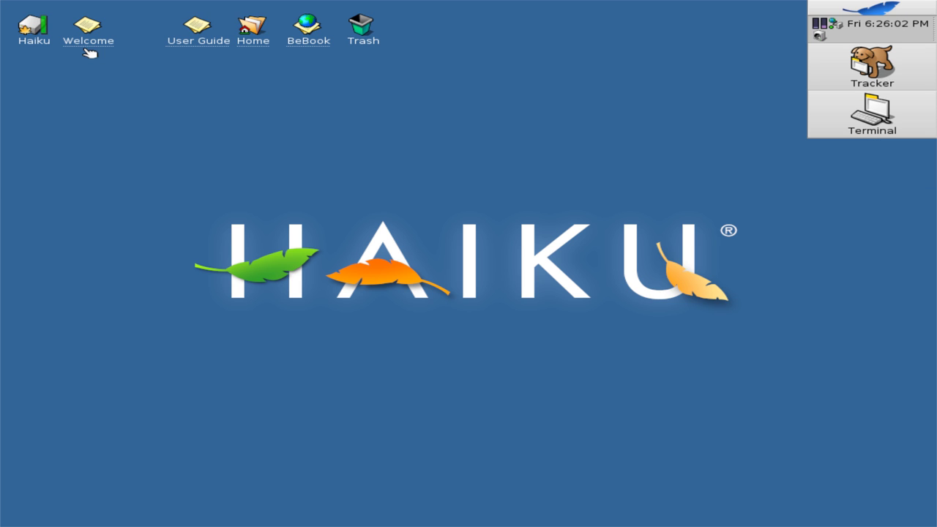
Step: Invoke the Mark as... add-on from the desktop, view its status choices, and dismiss them without choosing one
{"action": "right_click", "coordinate": [877, 185]}
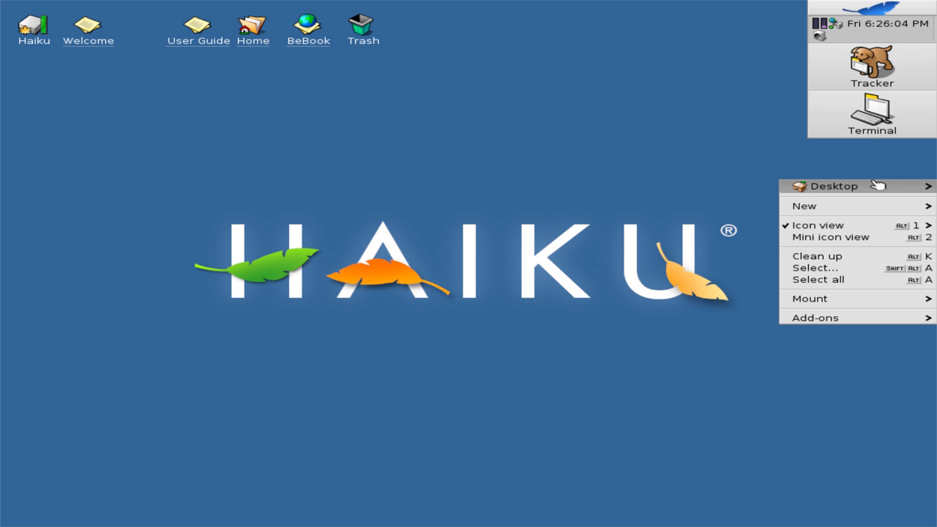
{"action": "mouse_move", "coordinate": [845, 320]}
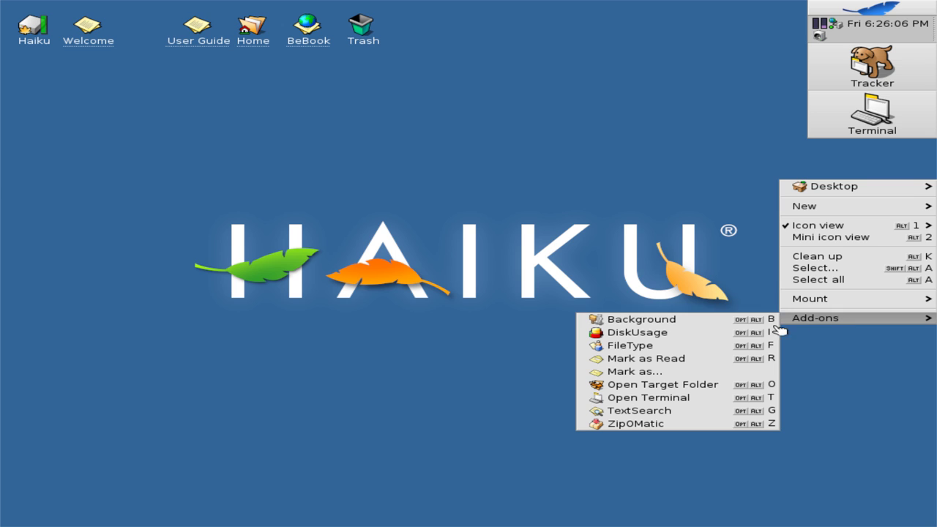
{"action": "left_click", "coordinate": [661, 378]}
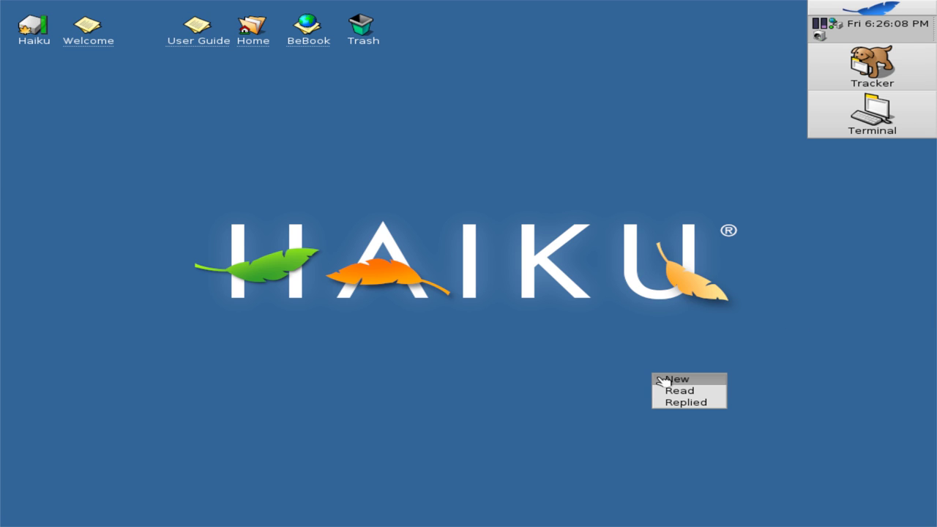
{"action": "left_click", "coordinate": [812, 367]}
Step: Launch the TextSearch add-on from the desktop
{"action": "right_click", "coordinate": [809, 223]}
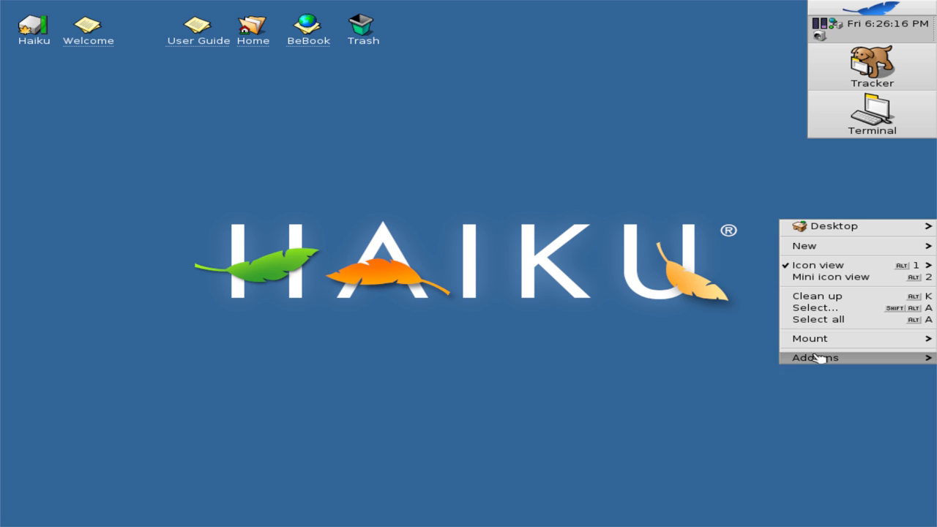
{"action": "mouse_move", "coordinate": [811, 358]}
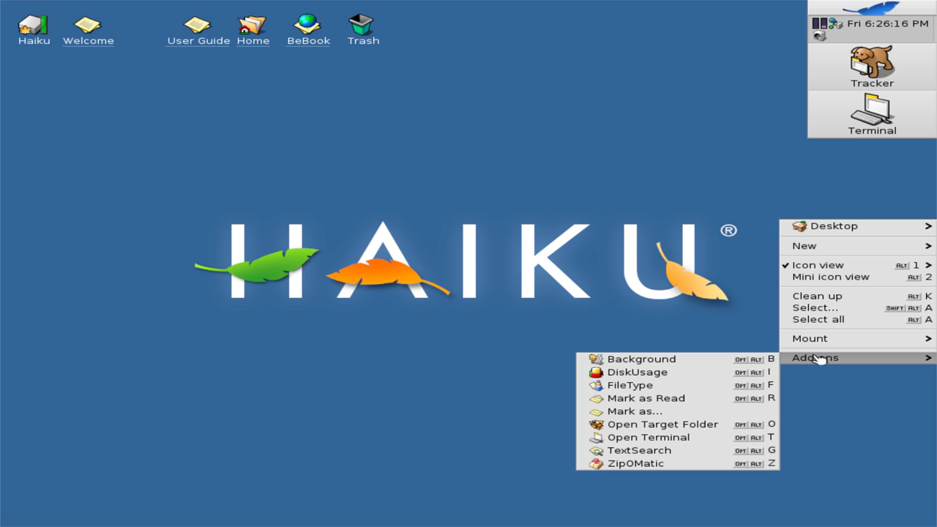
{"action": "left_click", "coordinate": [680, 450]}
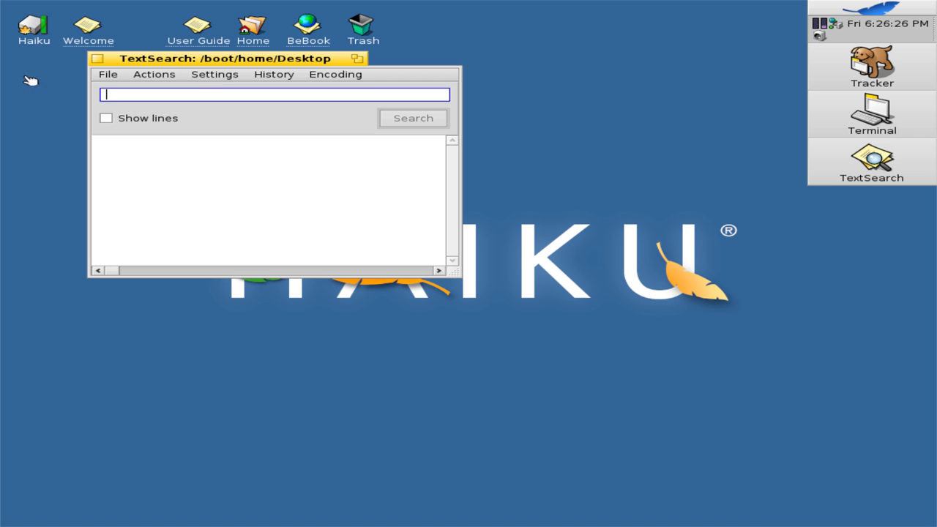
Step: Look through TextSearch's file commands, search settings and encoding options, and close the window
{"action": "left_click", "coordinate": [103, 75]}
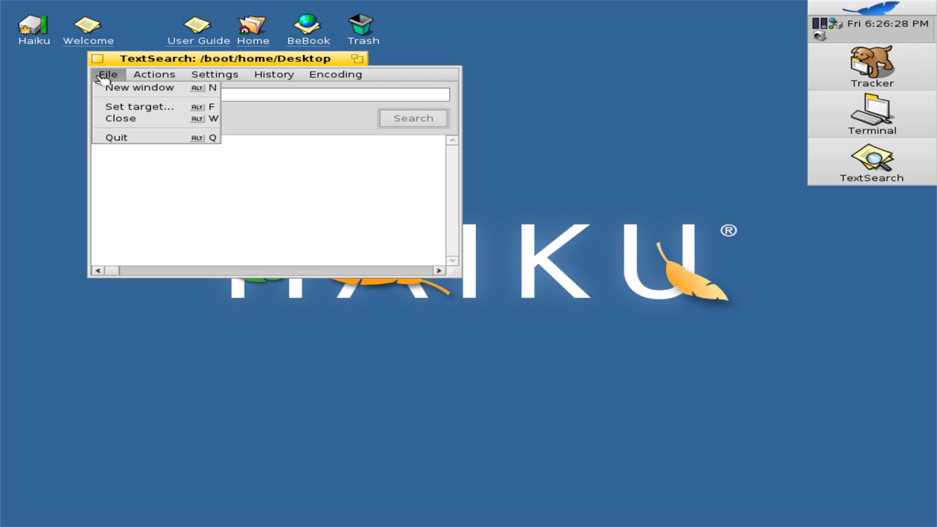
{"action": "mouse_move", "coordinate": [168, 79]}
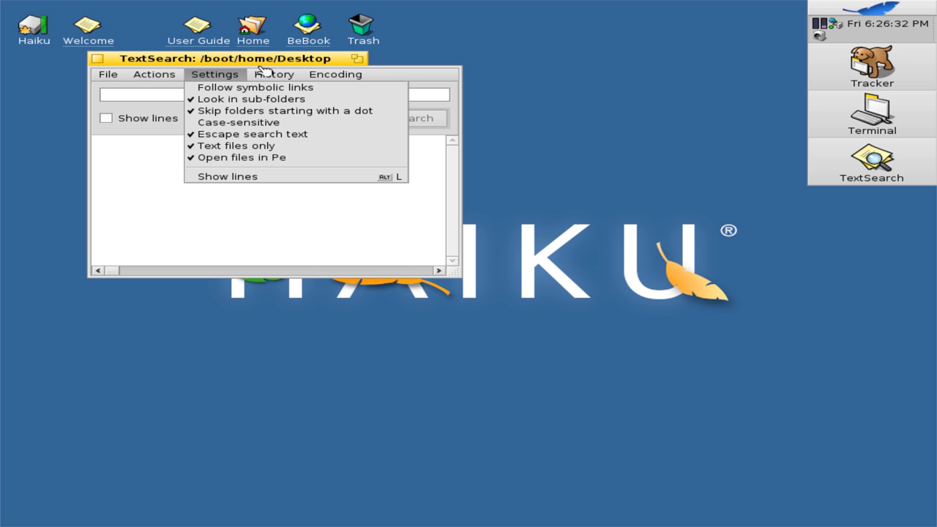
{"action": "mouse_move", "coordinate": [328, 79]}
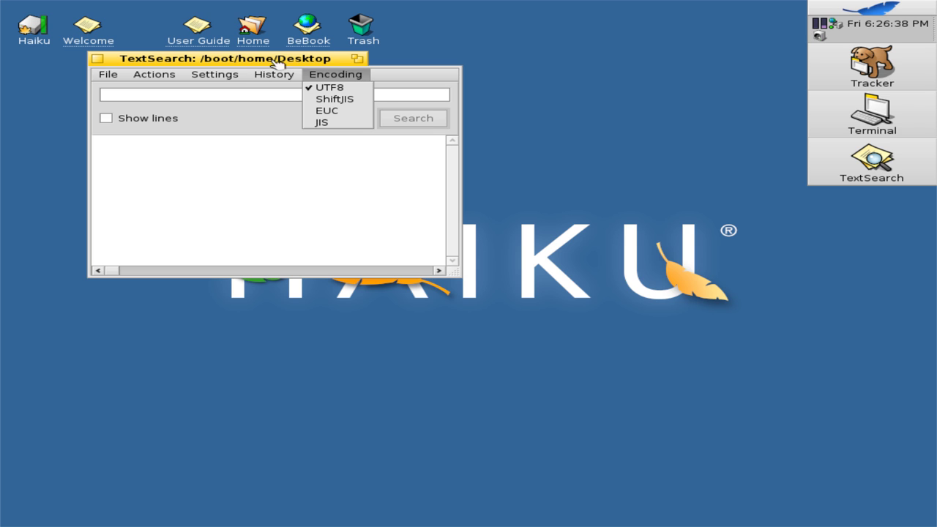
{"action": "left_click", "coordinate": [94, 59]}
{"action": "left_click", "coordinate": [100, 59]}
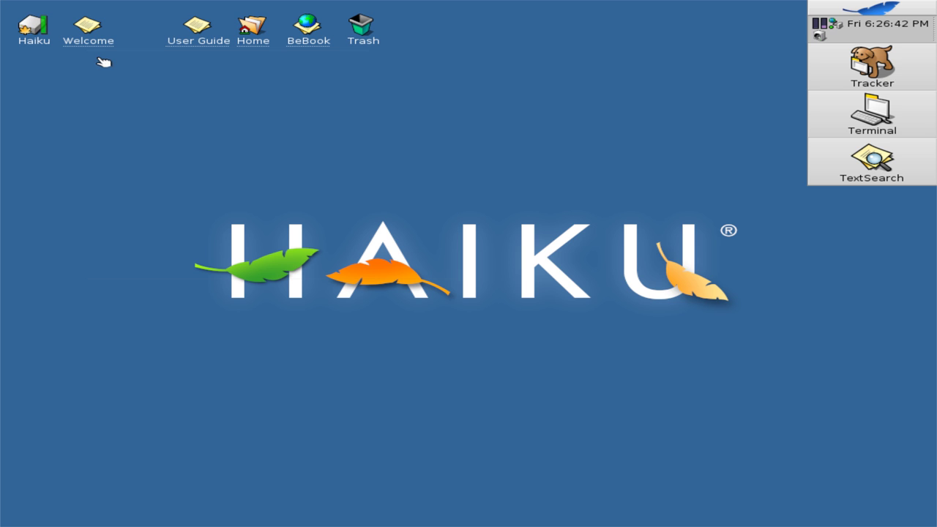
Step: Look over the desktop's mount options and its list of add-ons
{"action": "right_click", "coordinate": [789, 209]}
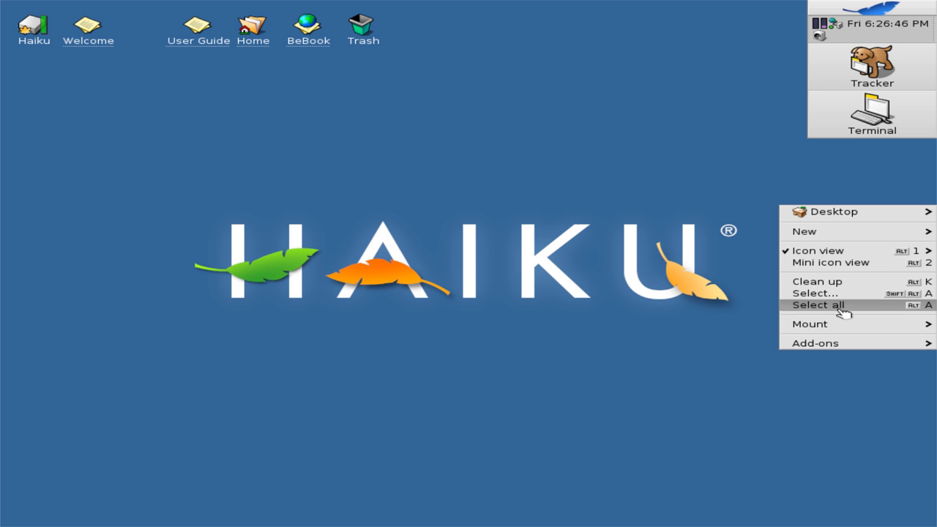
{"action": "mouse_move", "coordinate": [836, 324]}
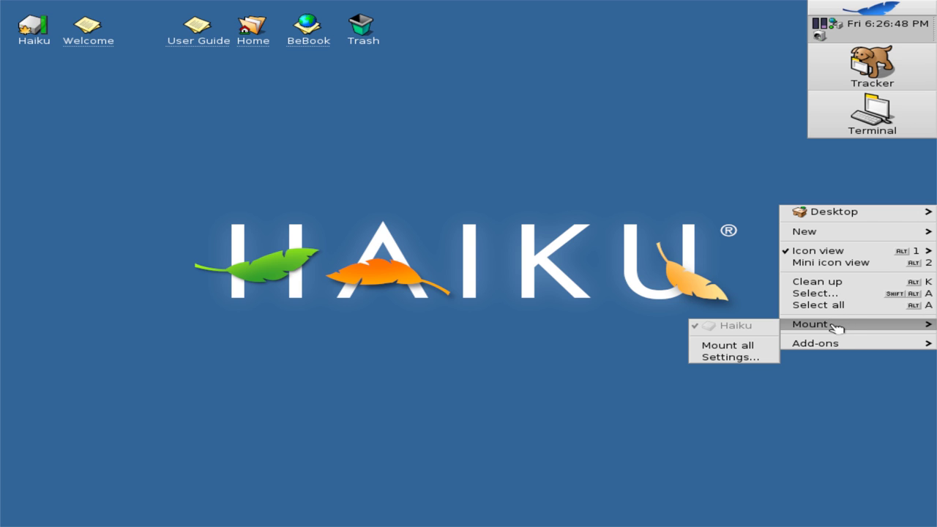
{"action": "mouse_move", "coordinate": [839, 343]}
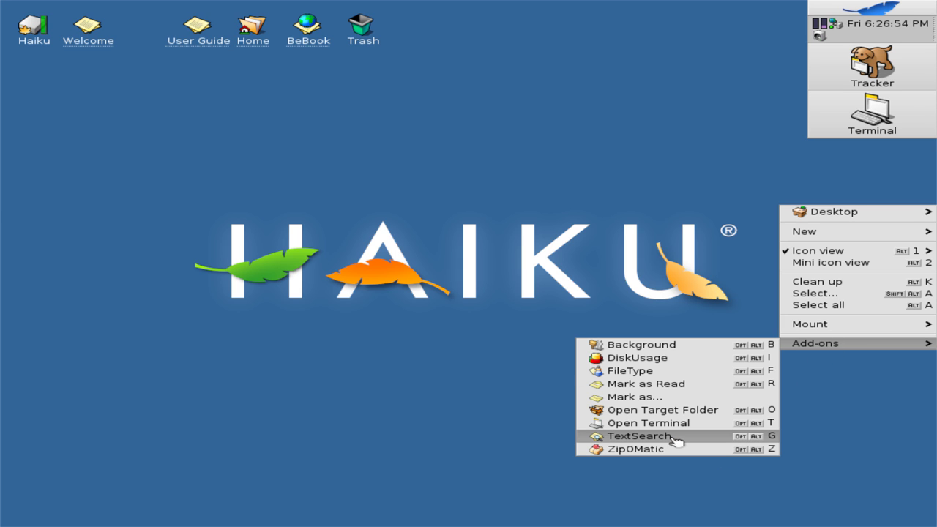
Step: Browse the Haiku volume's common, home and develop folders, including etc and gcc4, and look into the Trash from the desktop
{"action": "right_click", "coordinate": [273, 303]}
{"action": "mouse_move", "coordinate": [275, 306]}
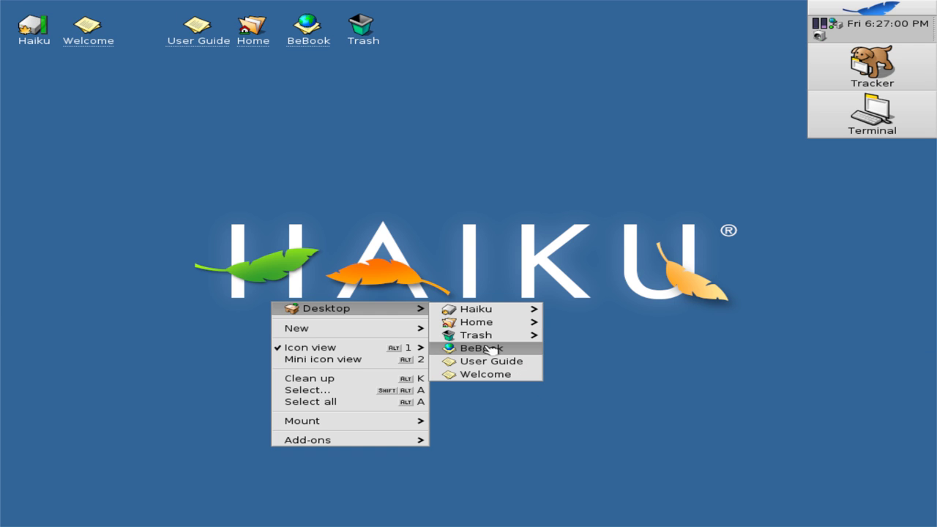
{"action": "mouse_move", "coordinate": [487, 311]}
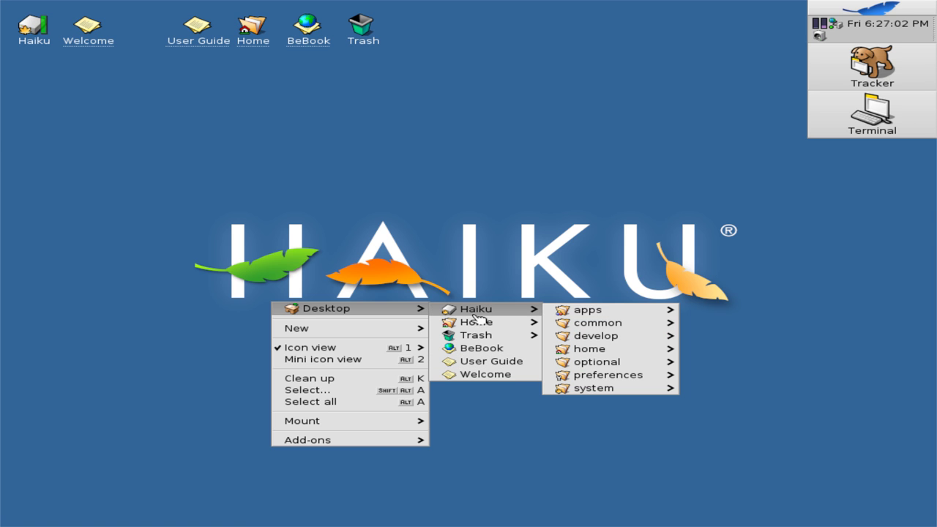
{"action": "mouse_move", "coordinate": [605, 315]}
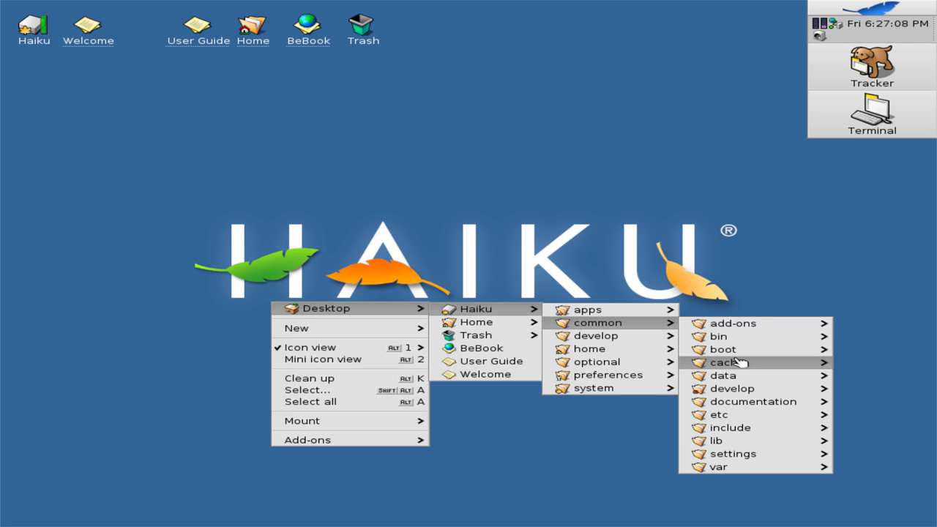
{"action": "mouse_move", "coordinate": [735, 393]}
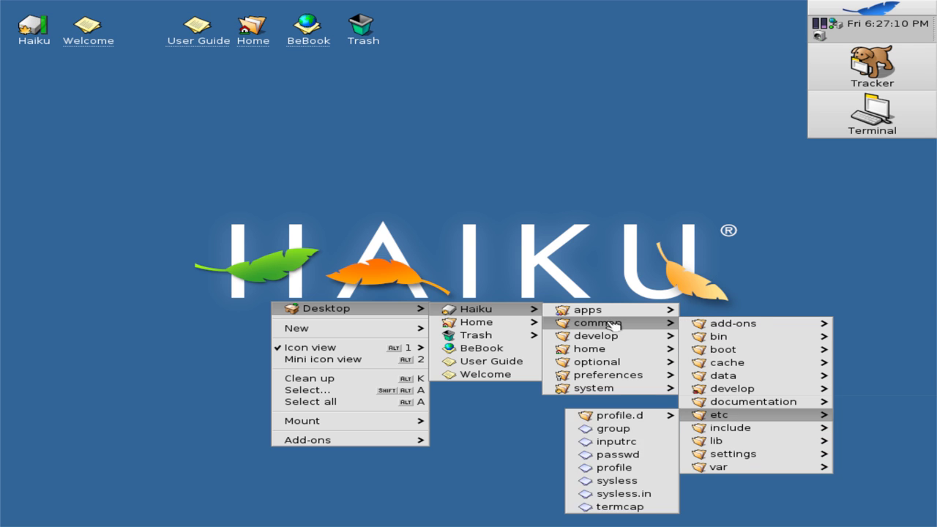
{"action": "mouse_move", "coordinate": [599, 348]}
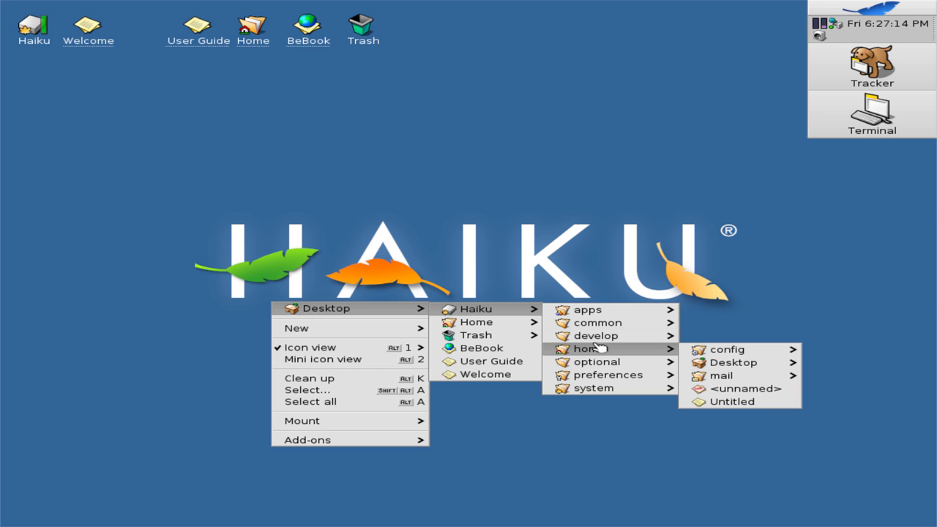
{"action": "mouse_move", "coordinate": [759, 336]}
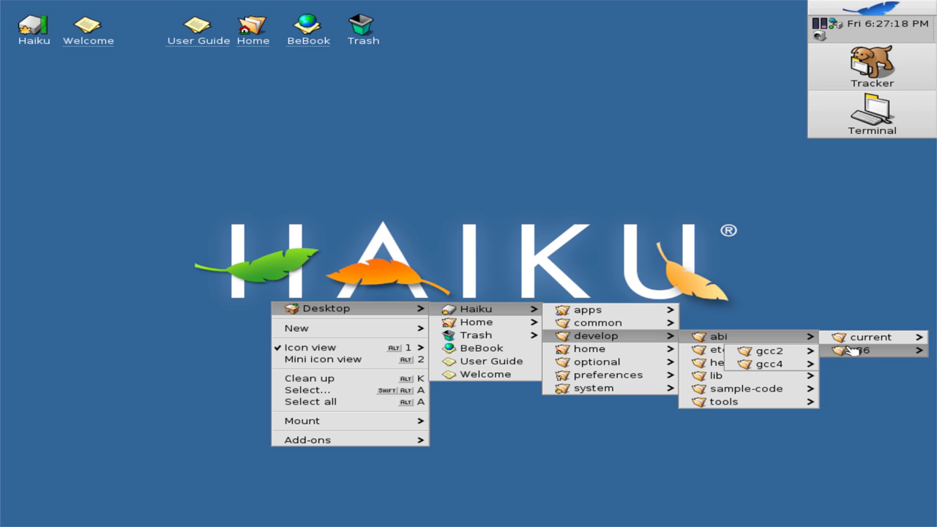
{"action": "mouse_move", "coordinate": [811, 364]}
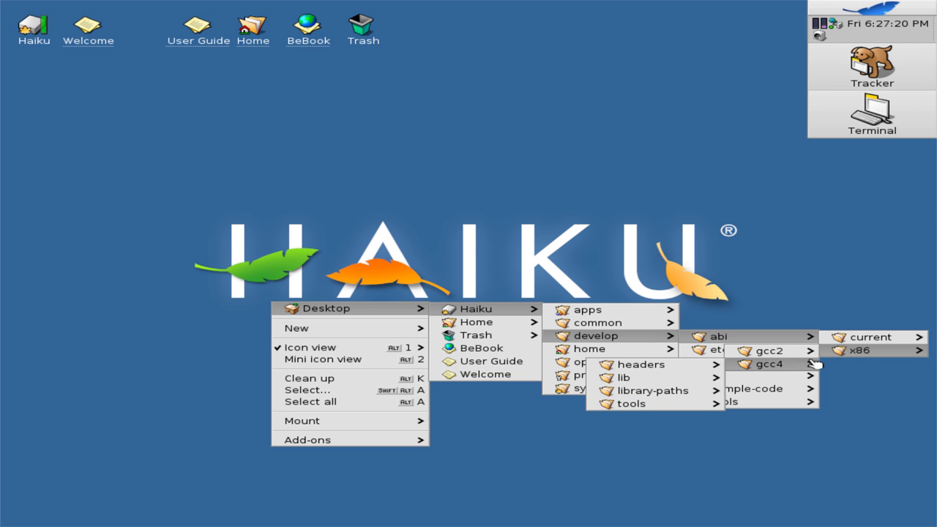
{"action": "mouse_move", "coordinate": [674, 383]}
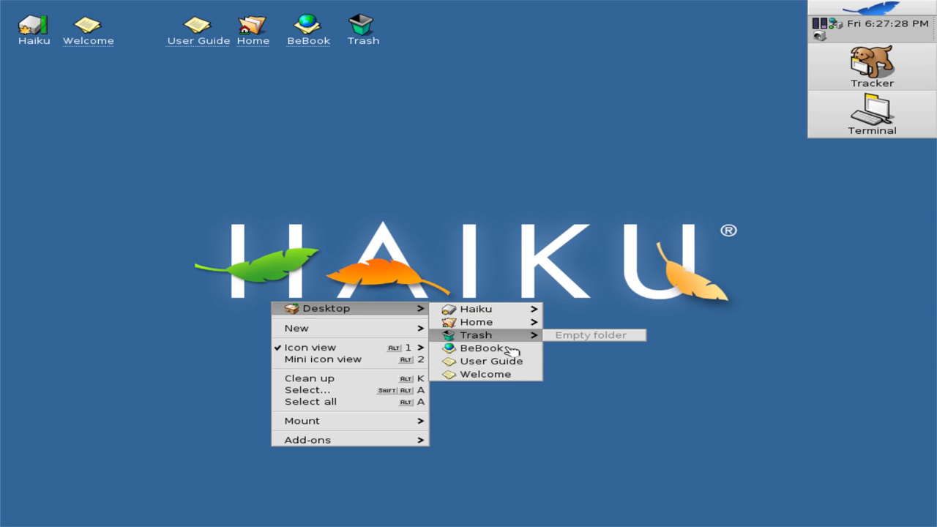
{"action": "mouse_move", "coordinate": [326, 311]}
{"action": "left_click", "coordinate": [503, 220]}
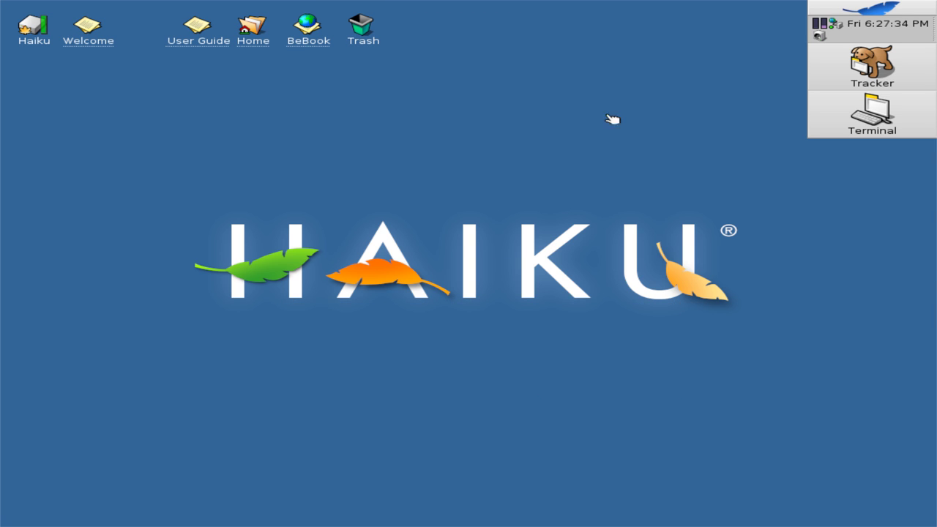
Step: Switch to the Terminal 1 window from the Deskbar and enlarge it to fill the screen
{"action": "left_click", "coordinate": [915, 106]}
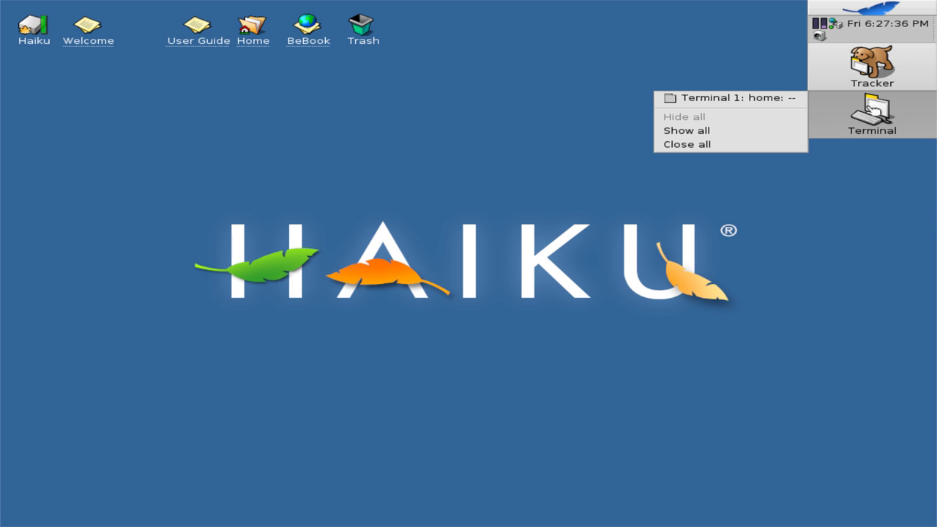
{"action": "left_click", "coordinate": [707, 98]}
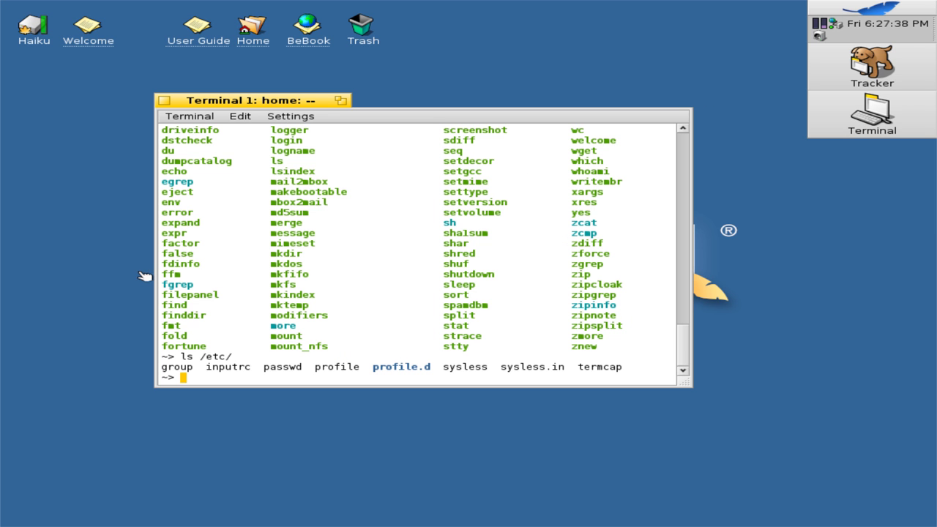
{"action": "left_click", "coordinate": [348, 104]}
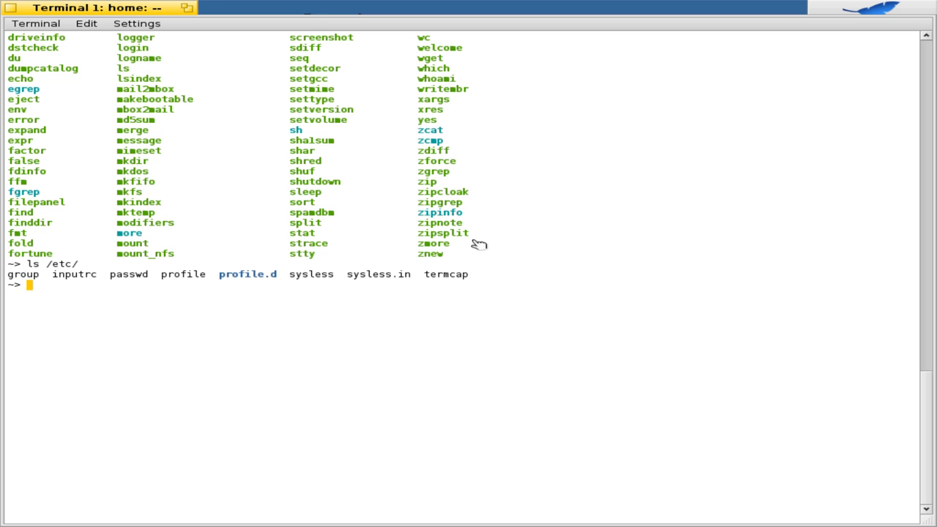
Step: Run whoami, listing the completions for wh along the way, and try to switch to the root user with su -
{"action": "type", "text": "wh"}
{"action": "key", "text": "Tab"}
{"action": "key", "text": "Tab"}
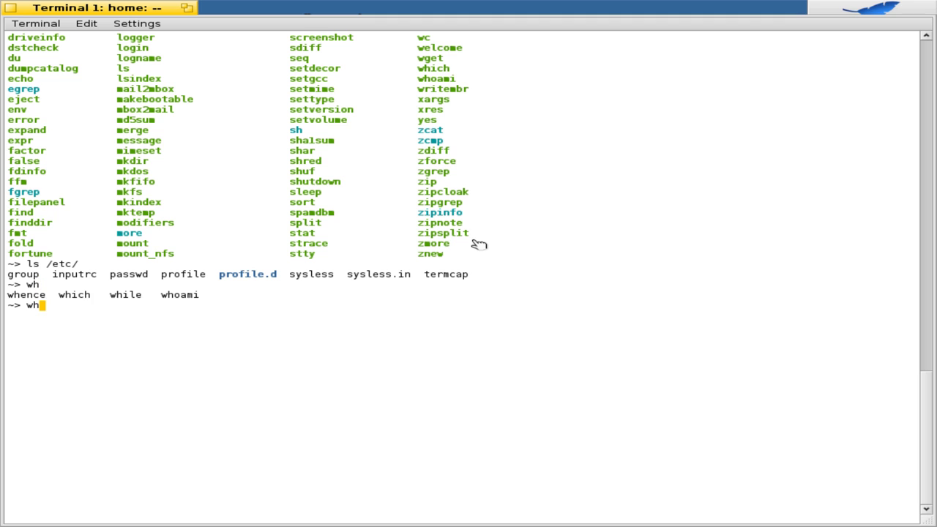
{"action": "type", "text": "oami"}
{"action": "key", "text": "Return"}
{"action": "type", "text": "su -"}
{"action": "key", "text": "Return"}
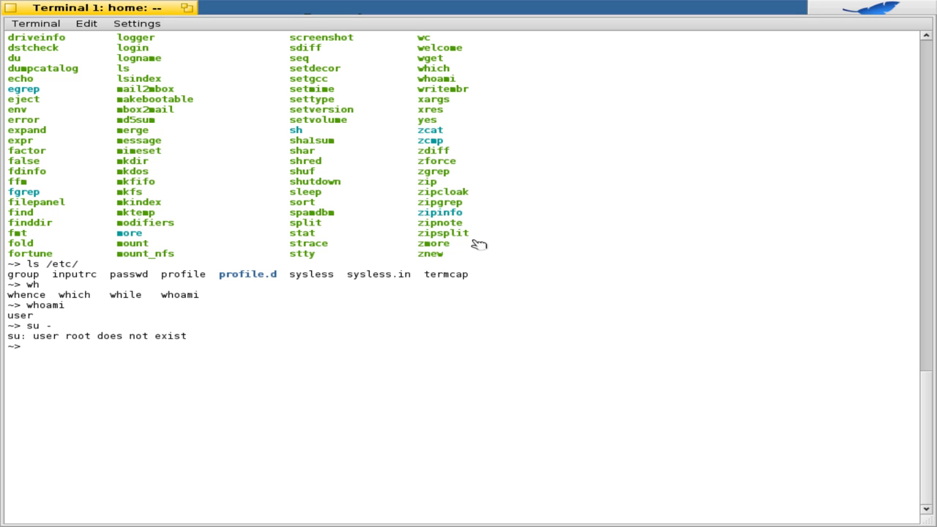
Step: Display the contents of /etc/passwd with cat
{"action": "type", "text": "cat /etc/pa"}
{"action": "key", "text": "Tab"}
{"action": "key", "text": "Return"}
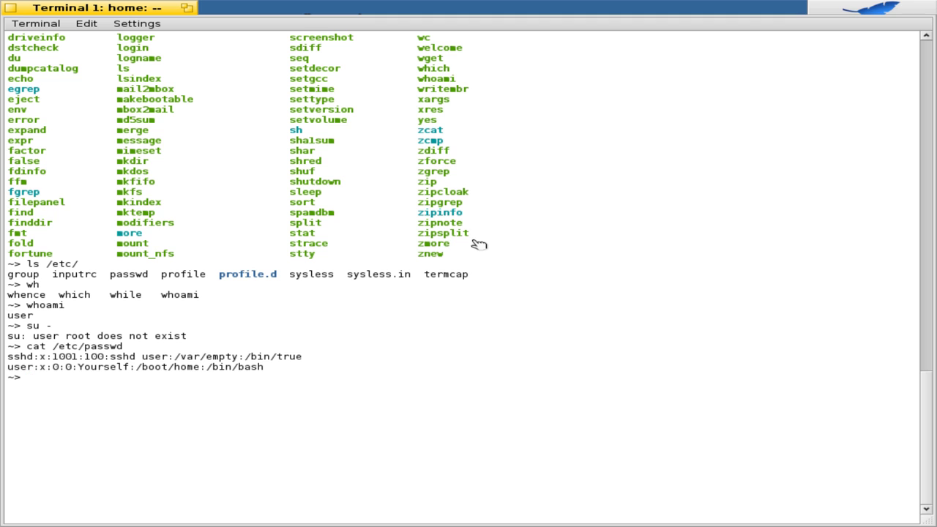
Step: List the available command completions for ssh, and clear the prompt without running anything
{"action": "type", "text": "ssh"}
{"action": "key", "text": "Tab"}
{"action": "key", "text": "Tab"}
{"action": "key", "text": "BackSpace"}
{"action": "key", "text": "BackSpace"}
{"action": "key", "text": "BackSpace"}
{"action": "type", "text": "ls "}
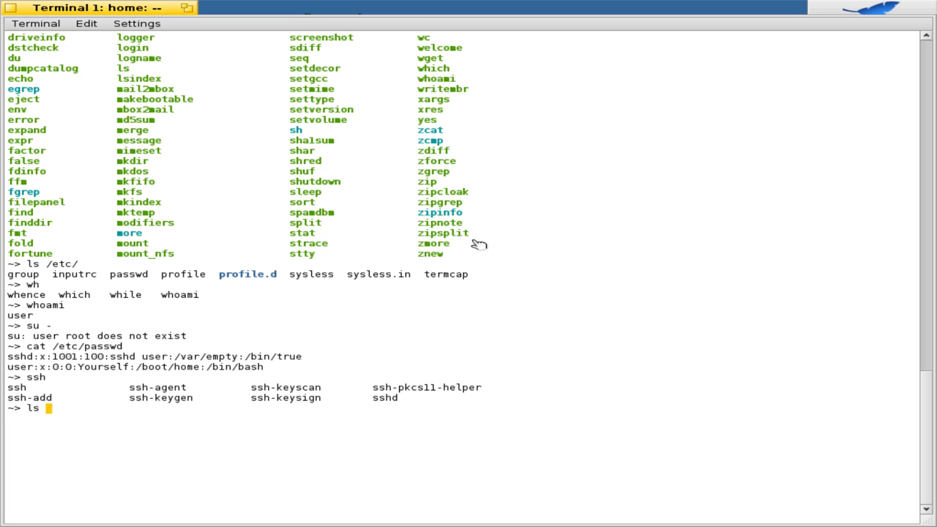
{"action": "type", "text": "/etc/i"}
{"action": "key", "text": "Tab"}
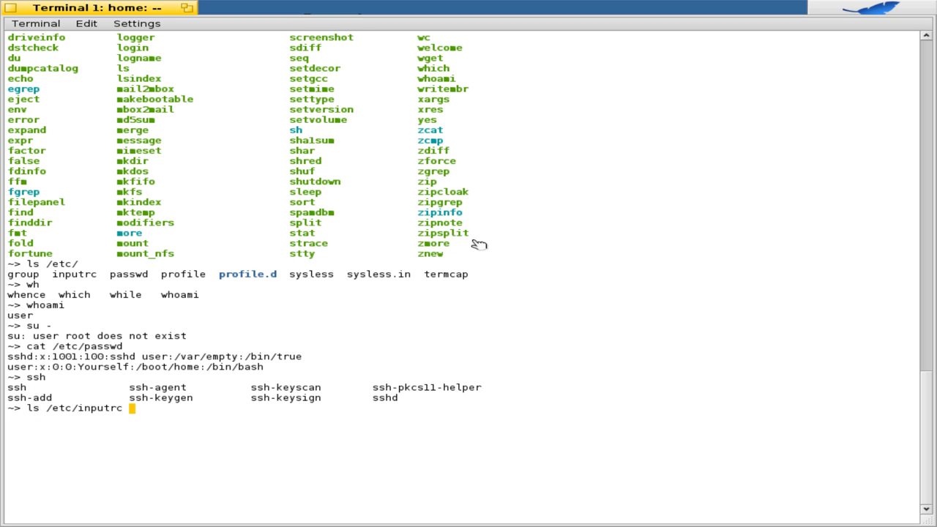
{"action": "key", "text": "BackSpace"}
{"action": "key", "text": "BackSpace"}
{"action": "key", "text": "BackSpace"}
{"action": "key", "text": "BackSpace"}
{"action": "key", "text": "BackSpace"}
{"action": "key", "text": "BackSpace"}
{"action": "key", "text": "BackSpace"}
{"action": "key", "text": "BackSpace"}
{"action": "key", "text": "BackSpace"}
{"action": "key", "text": "BackSpace"}
{"action": "key", "text": "BackSpace"}
{"action": "key", "text": "BackSpace"}
{"action": "key", "text": "BackSpace"}
{"action": "key", "text": "BackSpace"}
{"action": "key", "text": "BackSpace"}
{"action": "key", "text": "BackSpace"}
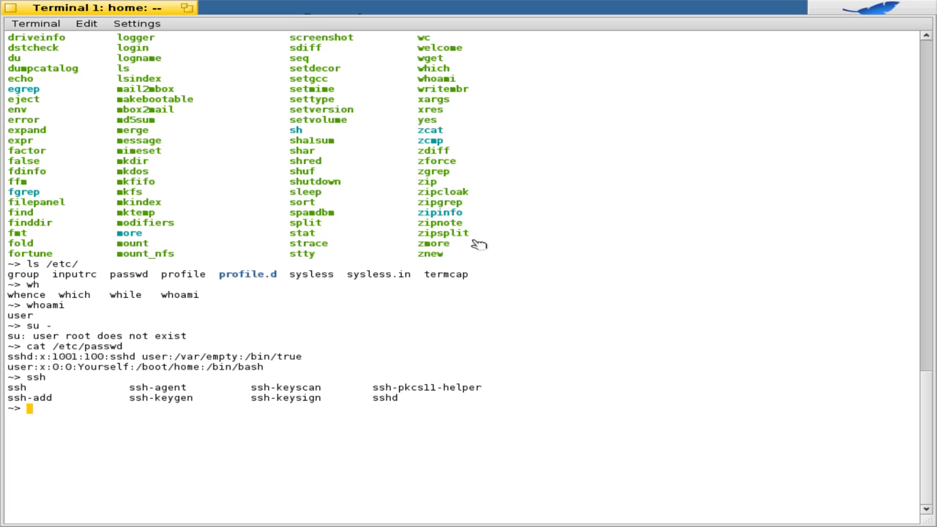
Step: Clear the terminal output and check how long the system has been running with uptime
{"action": "key", "text": "ctrl+l"}
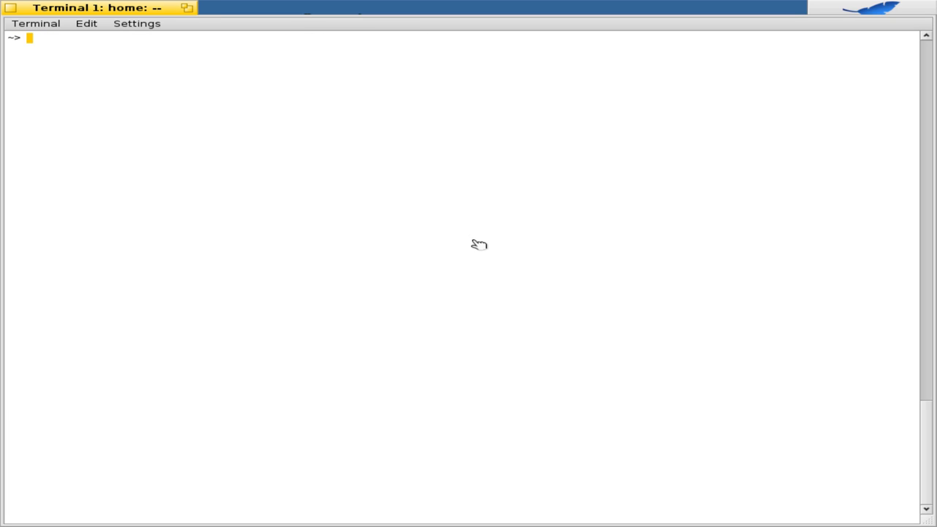
{"action": "type", "text": "uptime"}
{"action": "key", "text": "Return"}
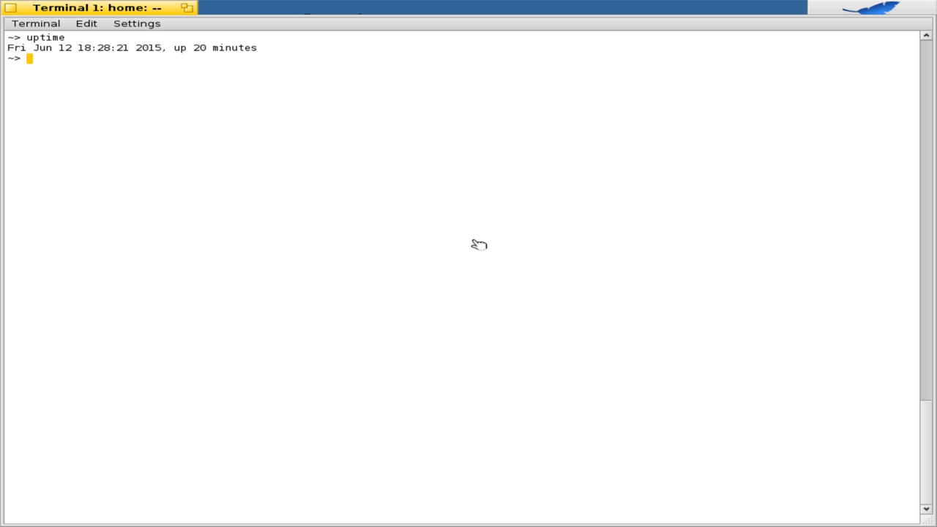
Step: Run top to view the CPU usage of the running threads, and stop it to return to the prompt
{"action": "type", "text": "top"}
{"action": "key", "text": "Return"}
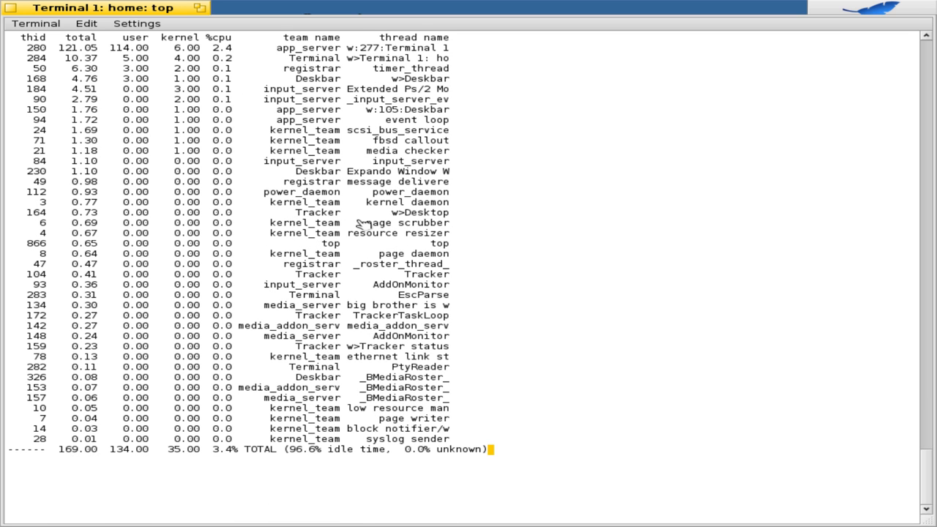
{"action": "key", "text": "ctrl+c"}
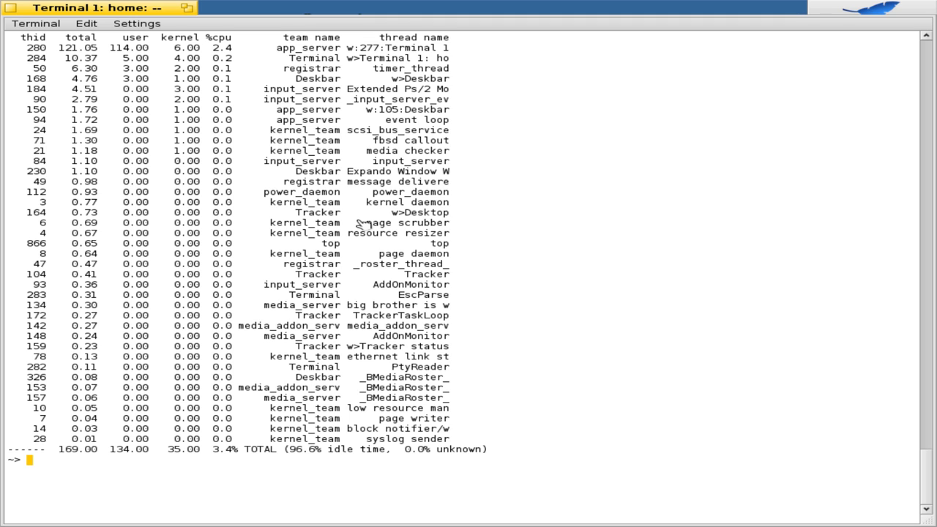
Step: List the command completions for h and run hostname to show the machine's name
{"action": "type", "text": "h"}
{"action": "key", "text": "Tab"}
{"action": "key", "text": "Tab"}
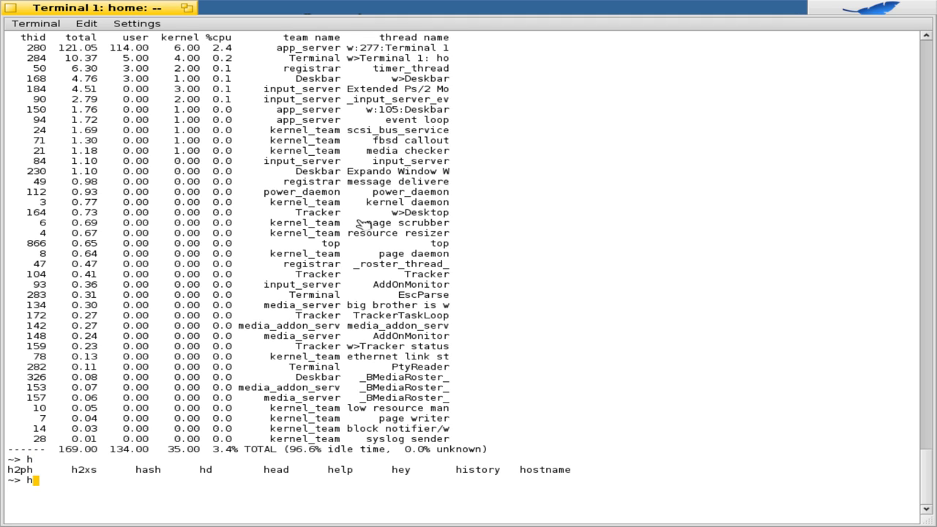
{"action": "type", "text": "odt"}
{"action": "key", "text": "BackSpace"}
{"action": "key", "text": "BackSpace"}
{"action": "type", "text": "st"}
{"action": "key", "text": "Tab"}
{"action": "key", "text": "Return"}
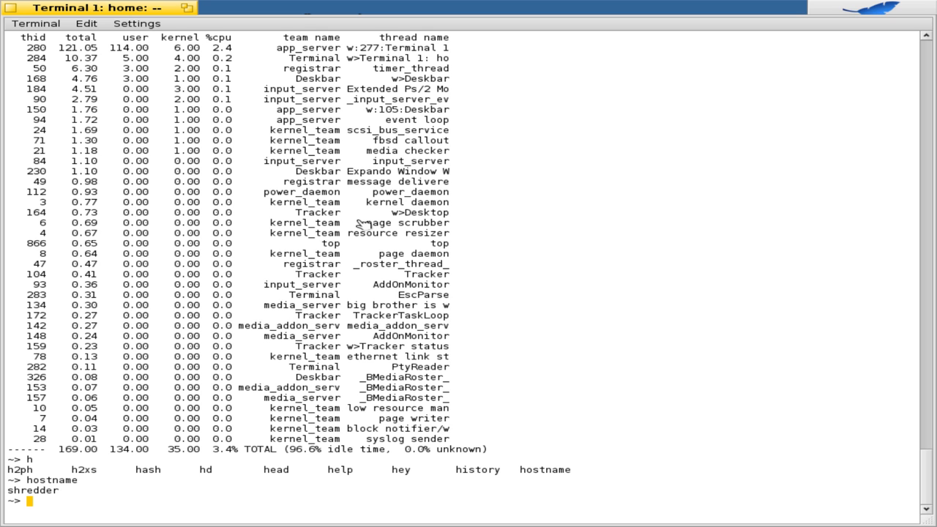
Step: List the command completions for i and run ifconfig to show the network interface configuration
{"action": "type", "text": "i"}
{"action": "key", "text": "Tab"}
{"action": "key", "text": "Tab"}
{"action": "type", "text": "fc"}
{"action": "key", "text": "Tab"}
{"action": "key", "text": "Return"}
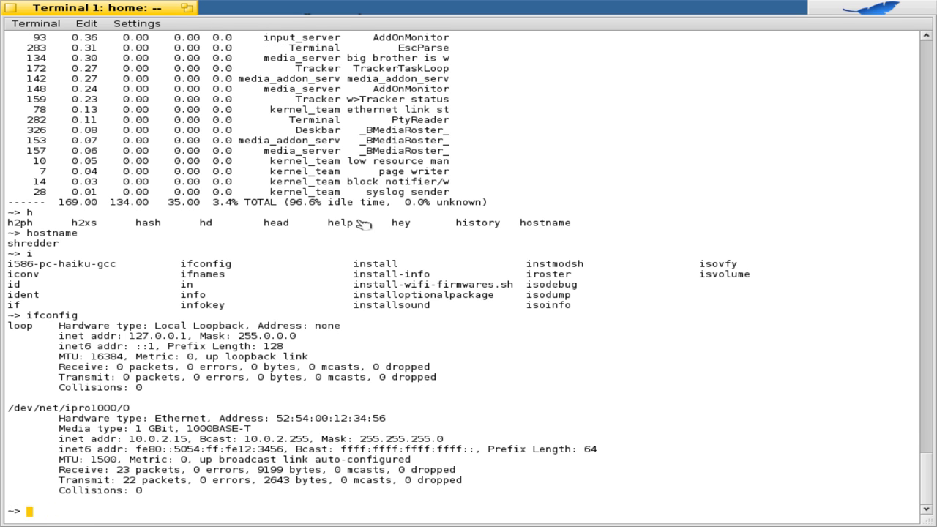